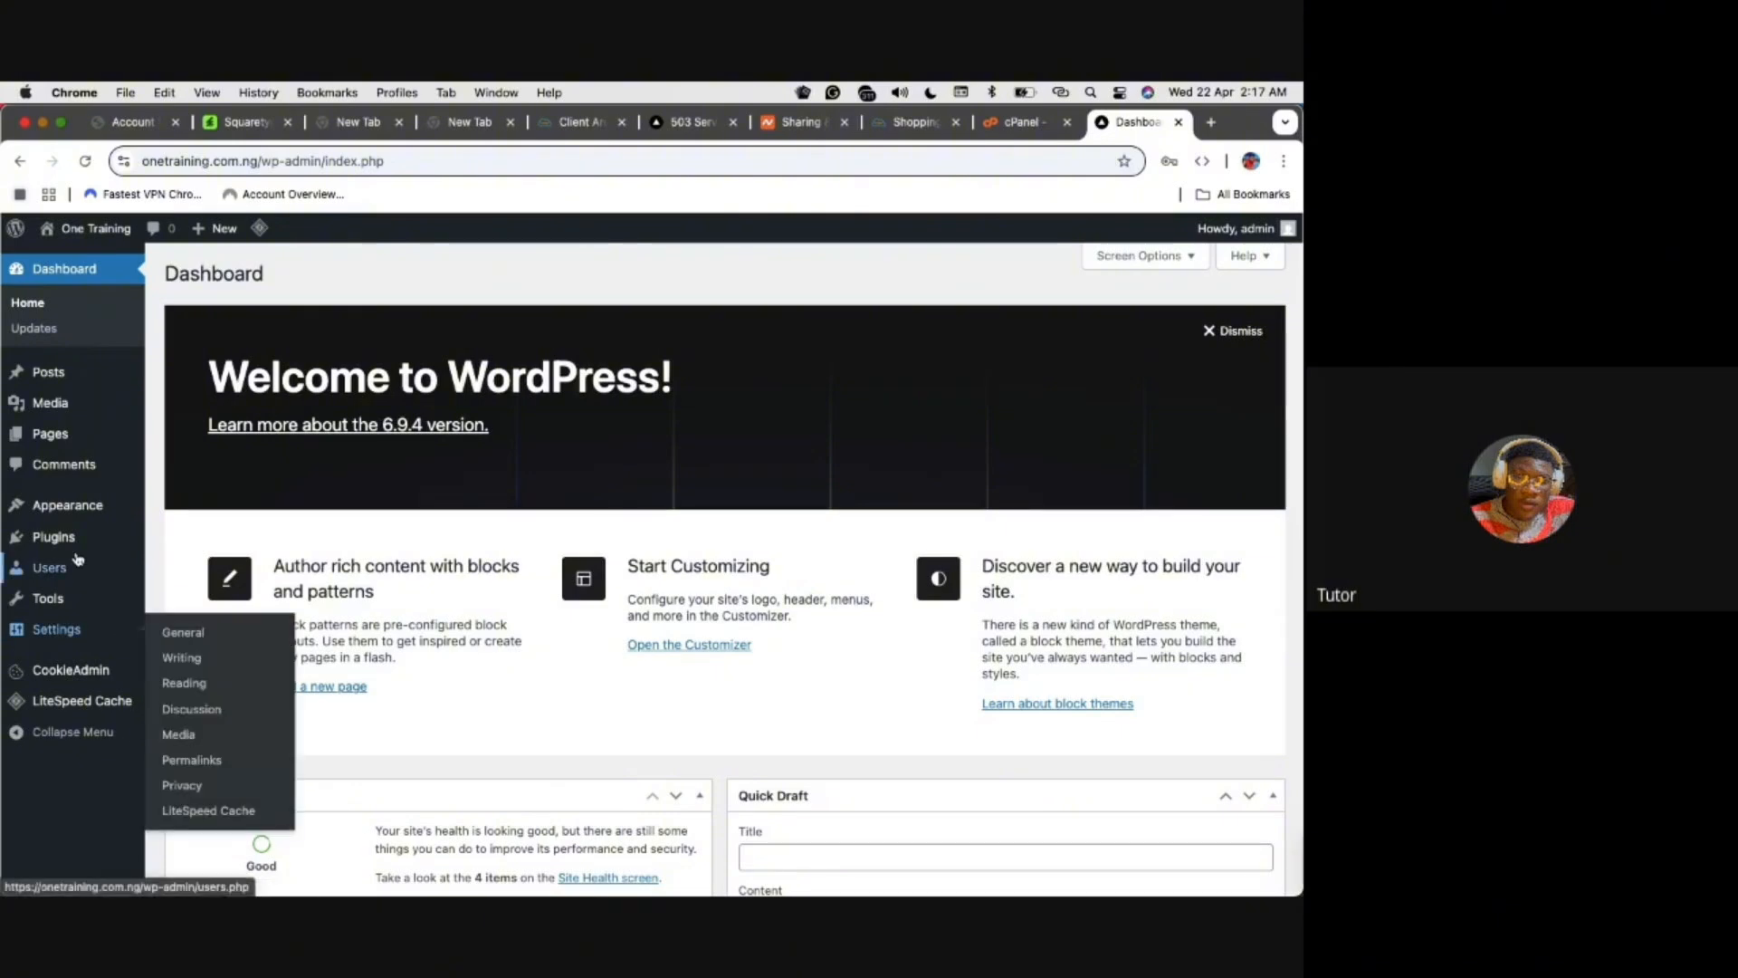
Open the page for adding plugins and search the plugin directory for "Updraftplus"
mouse_move(68, 546)
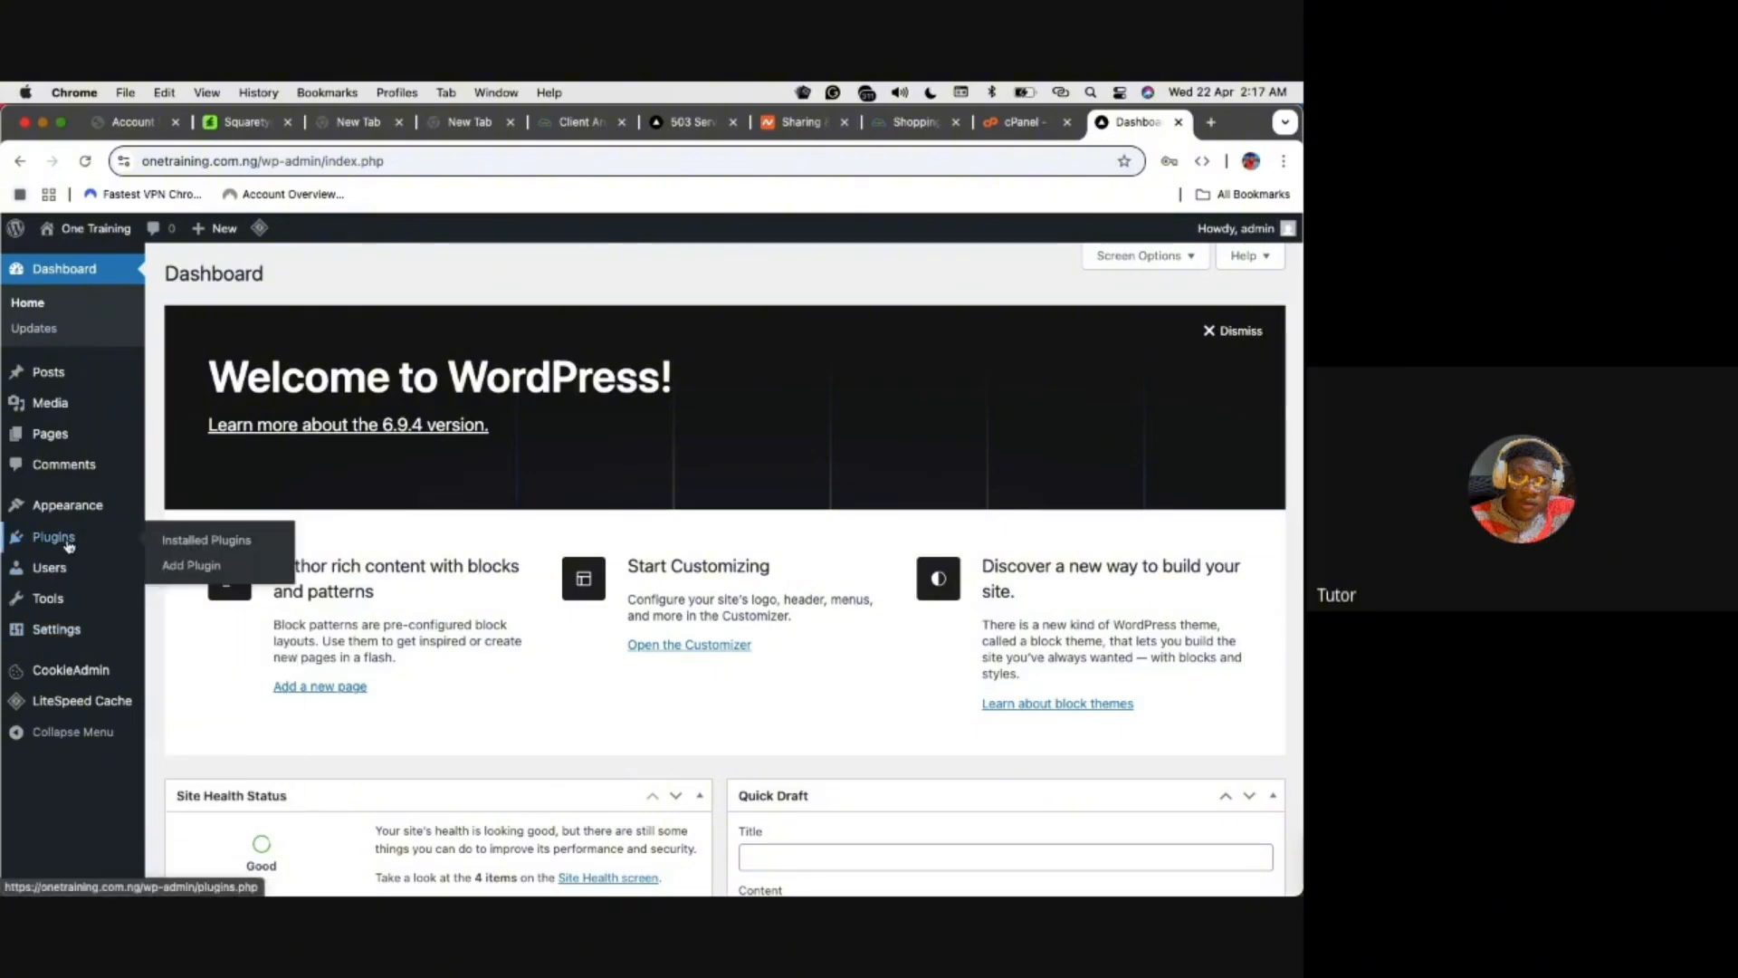
left_click(209, 567)
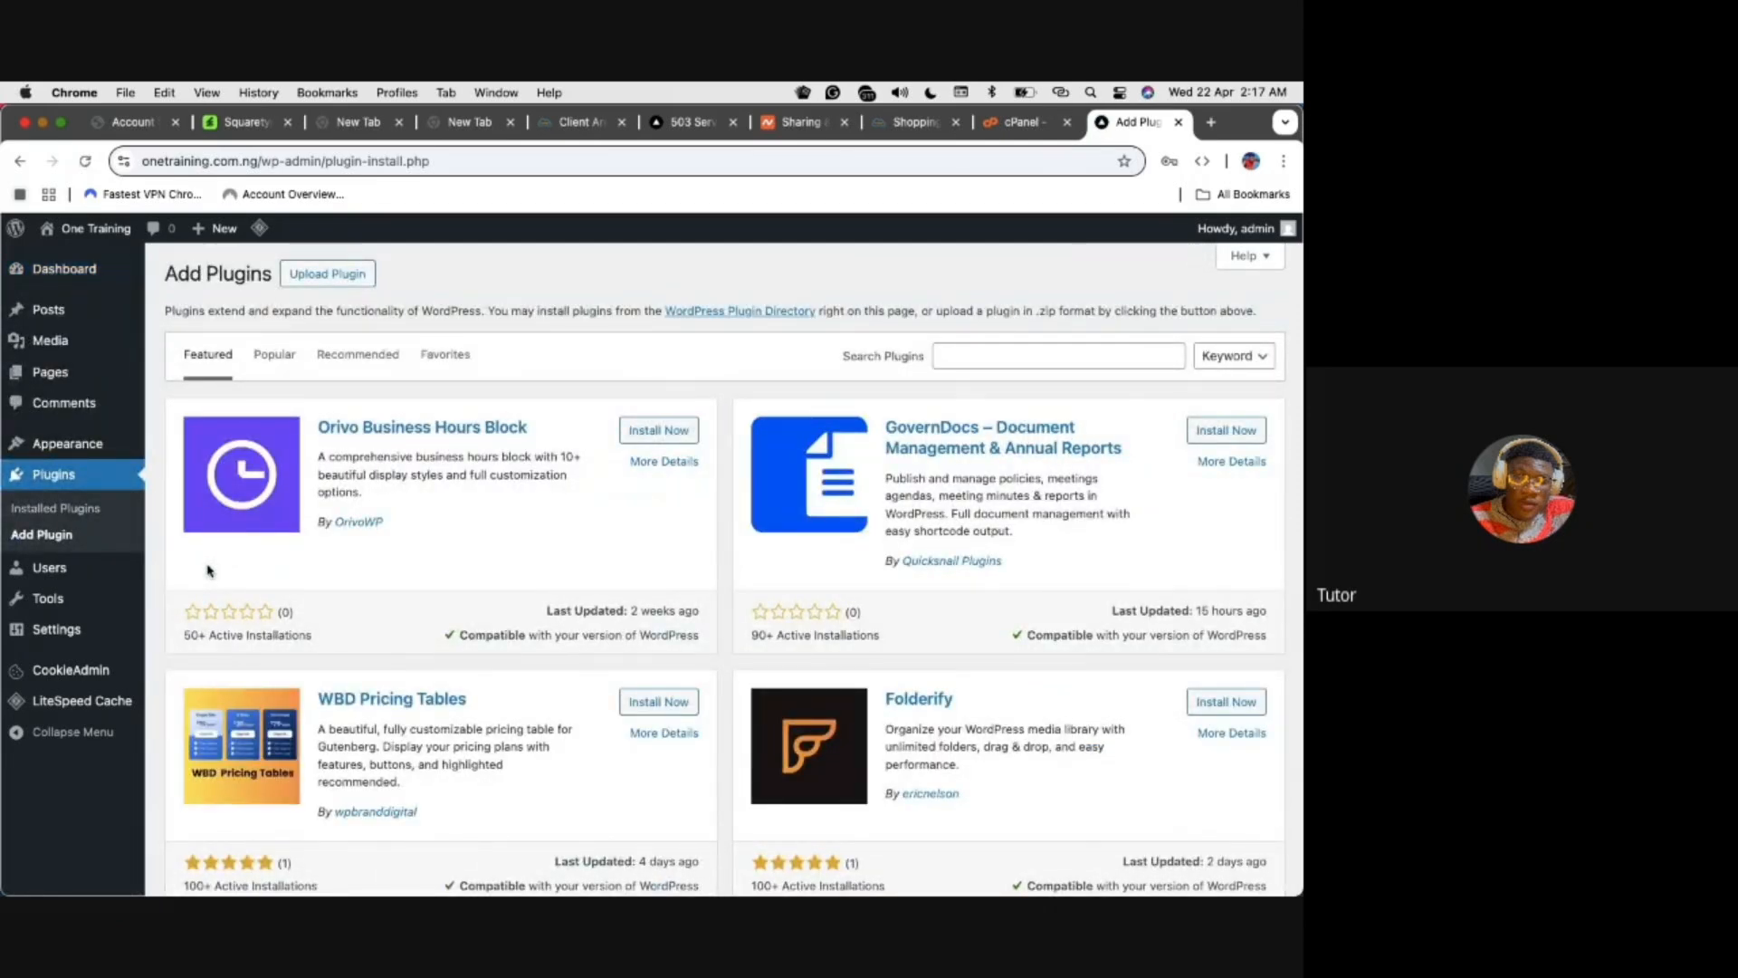
left_click(1005, 355)
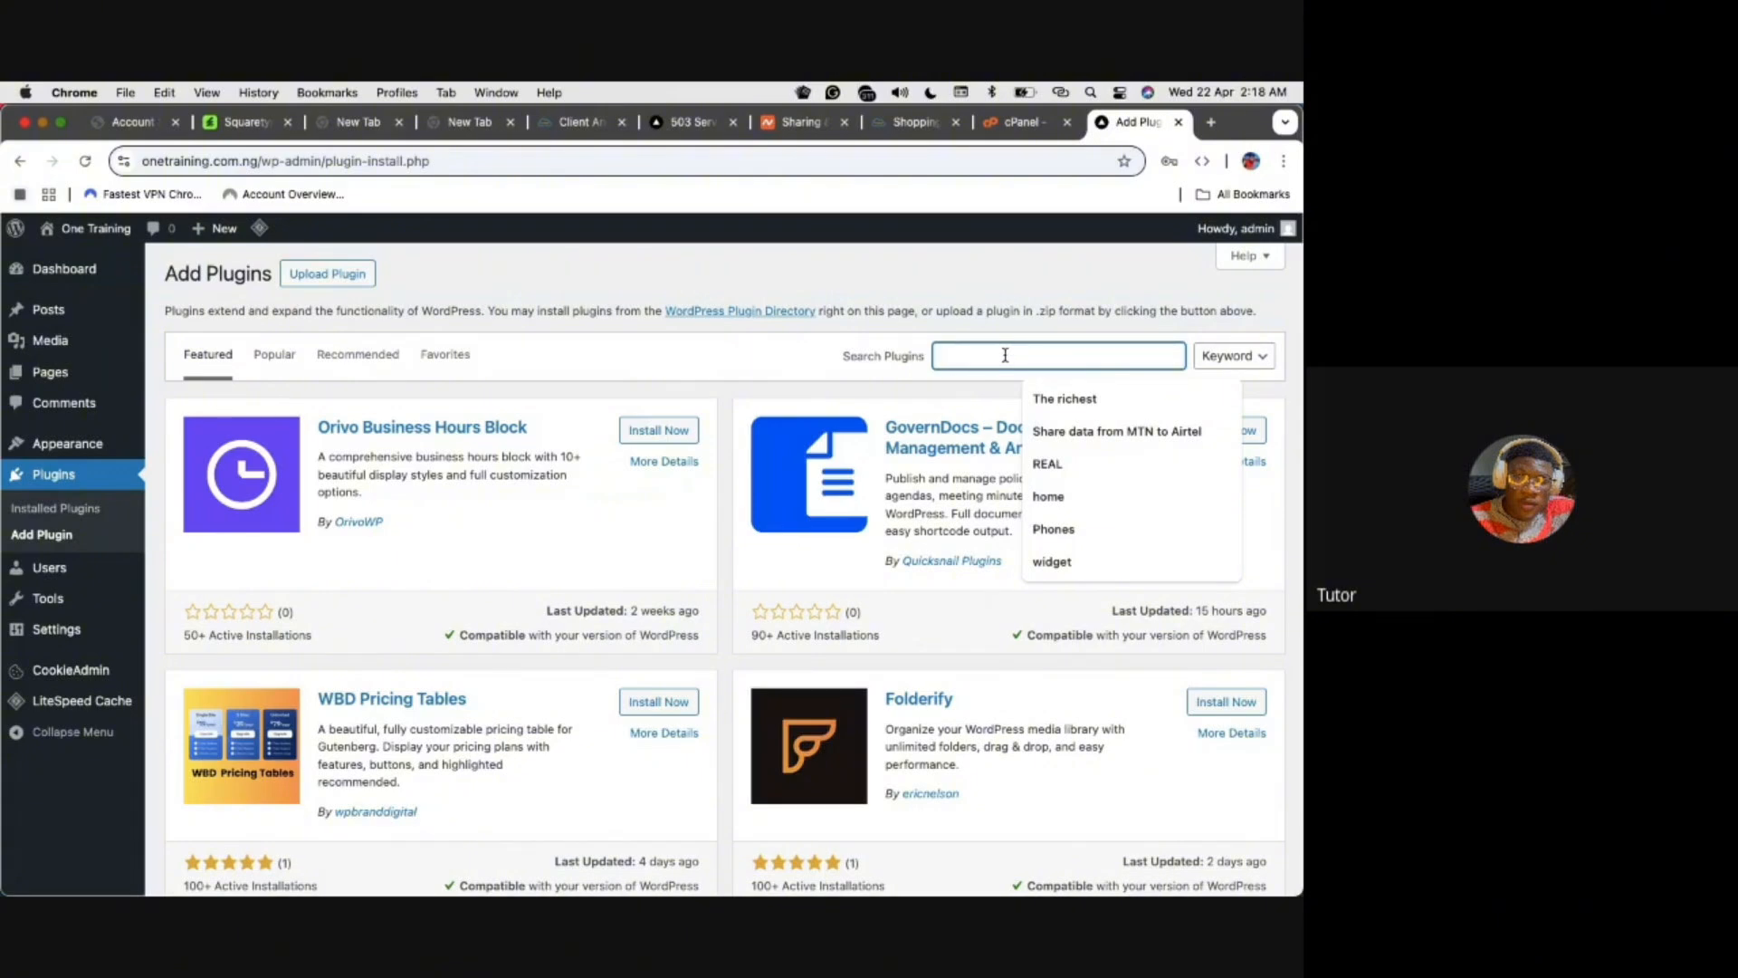
type("Up")
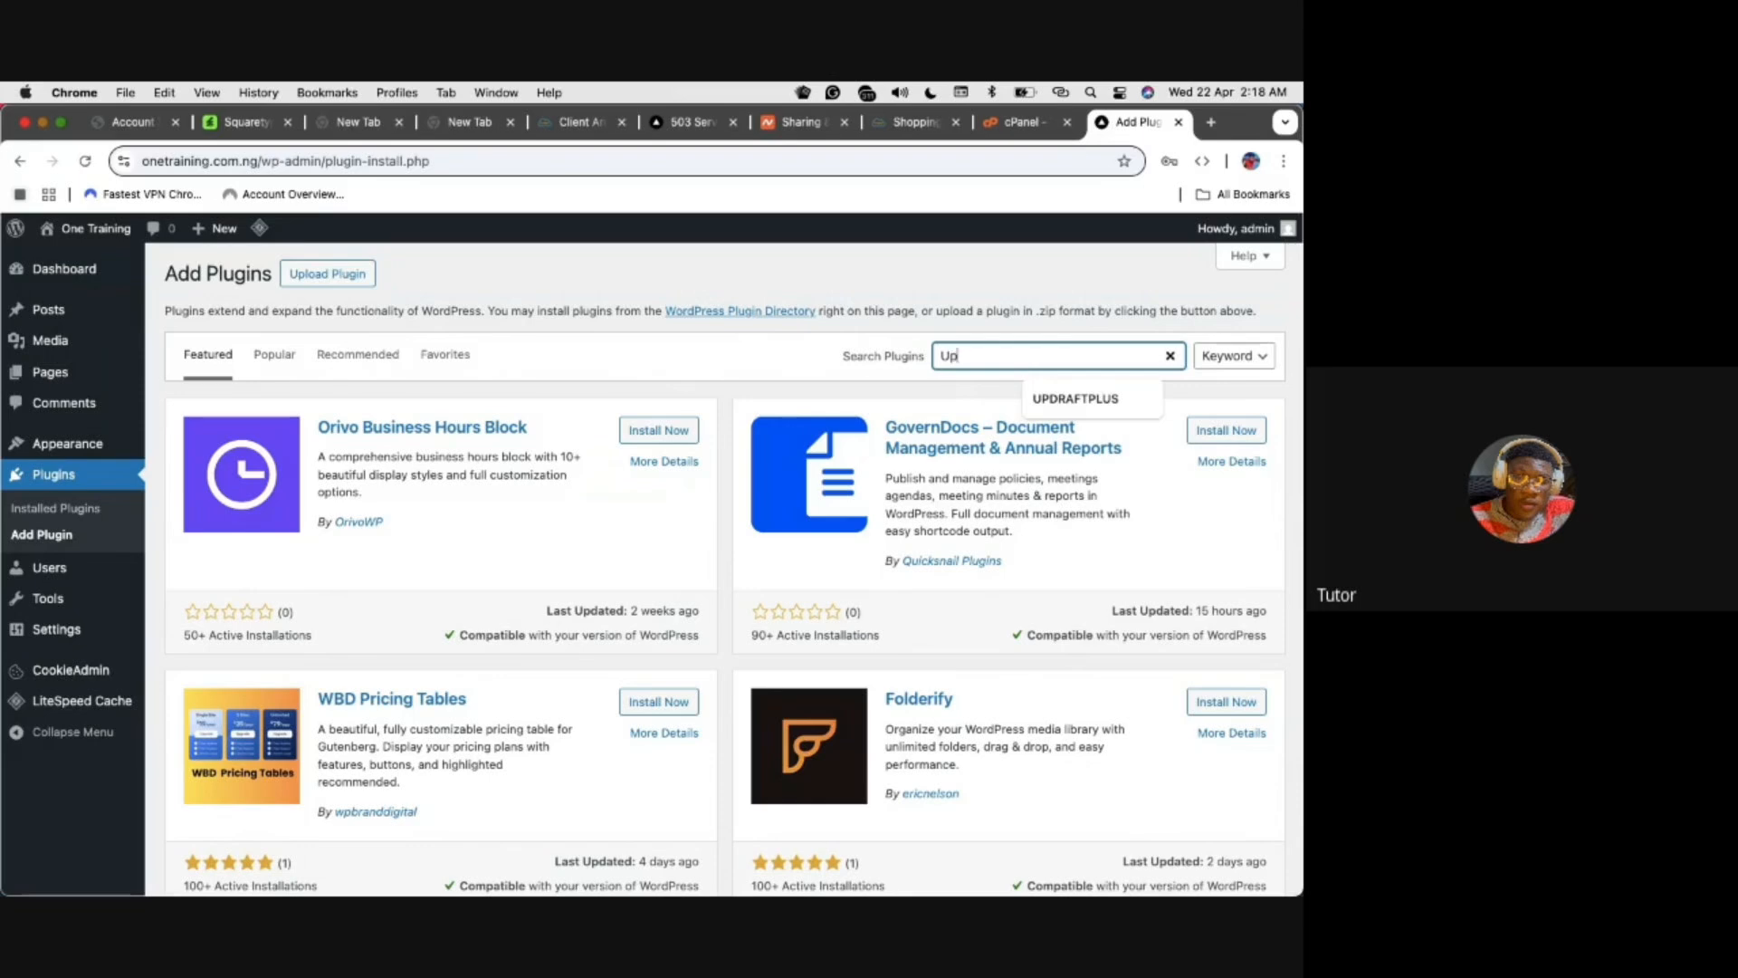
type("draft")
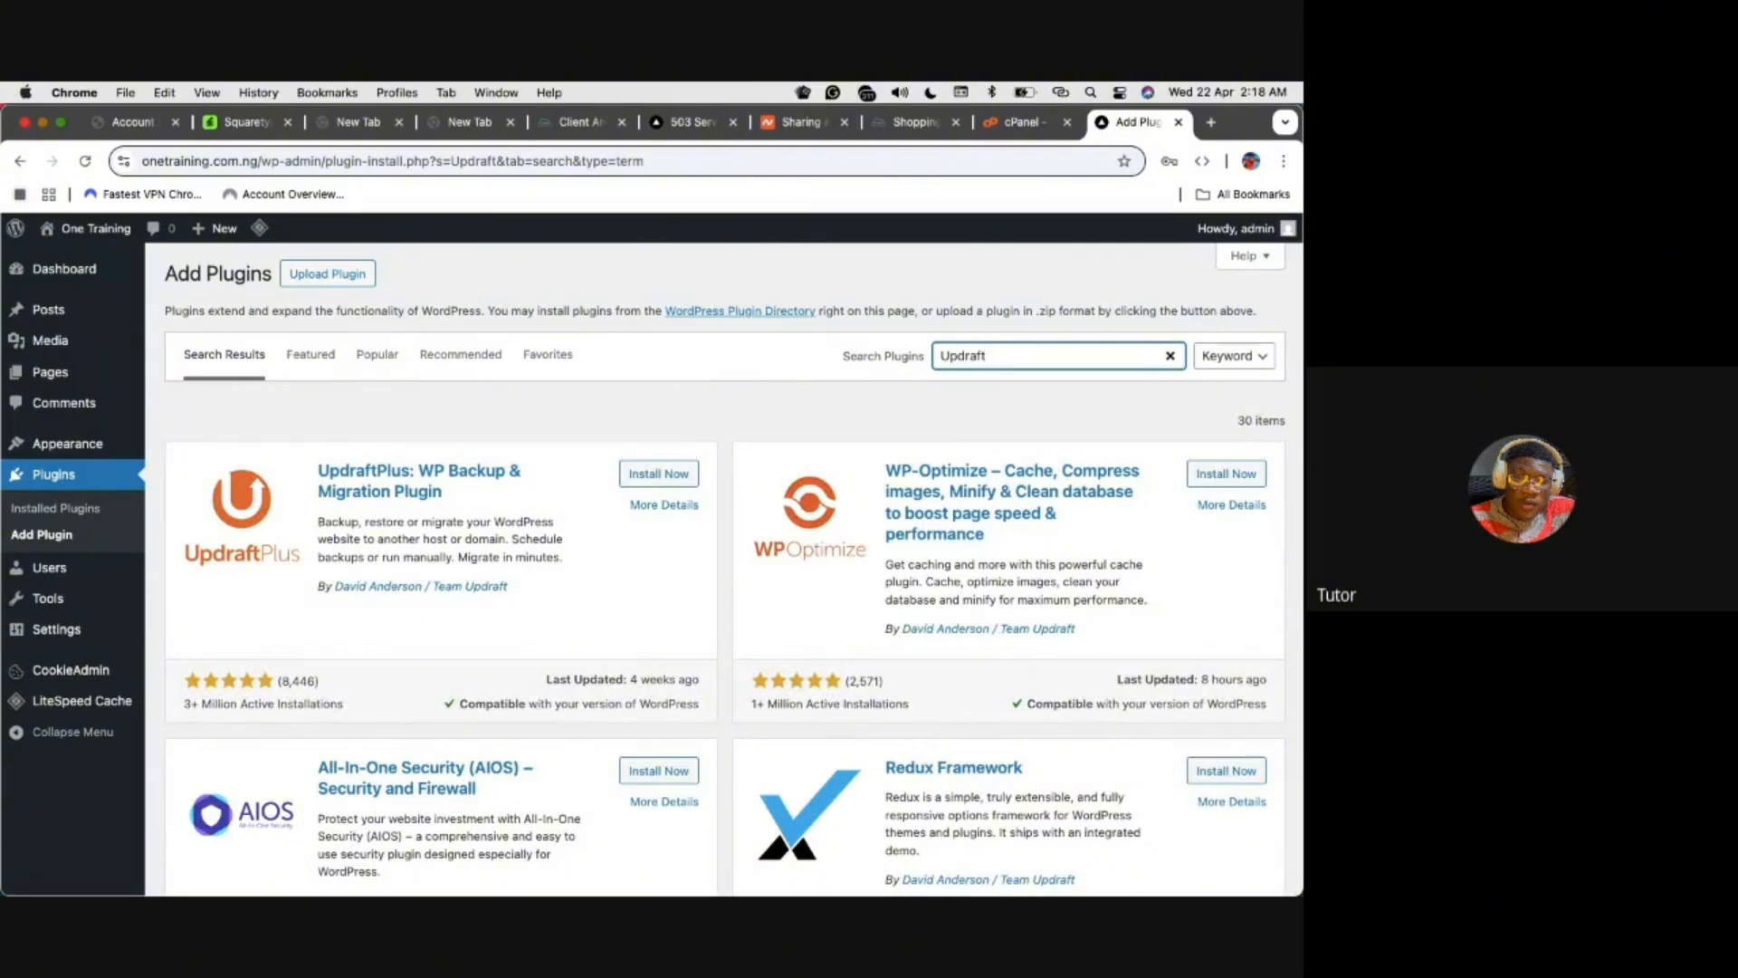
type("plus")
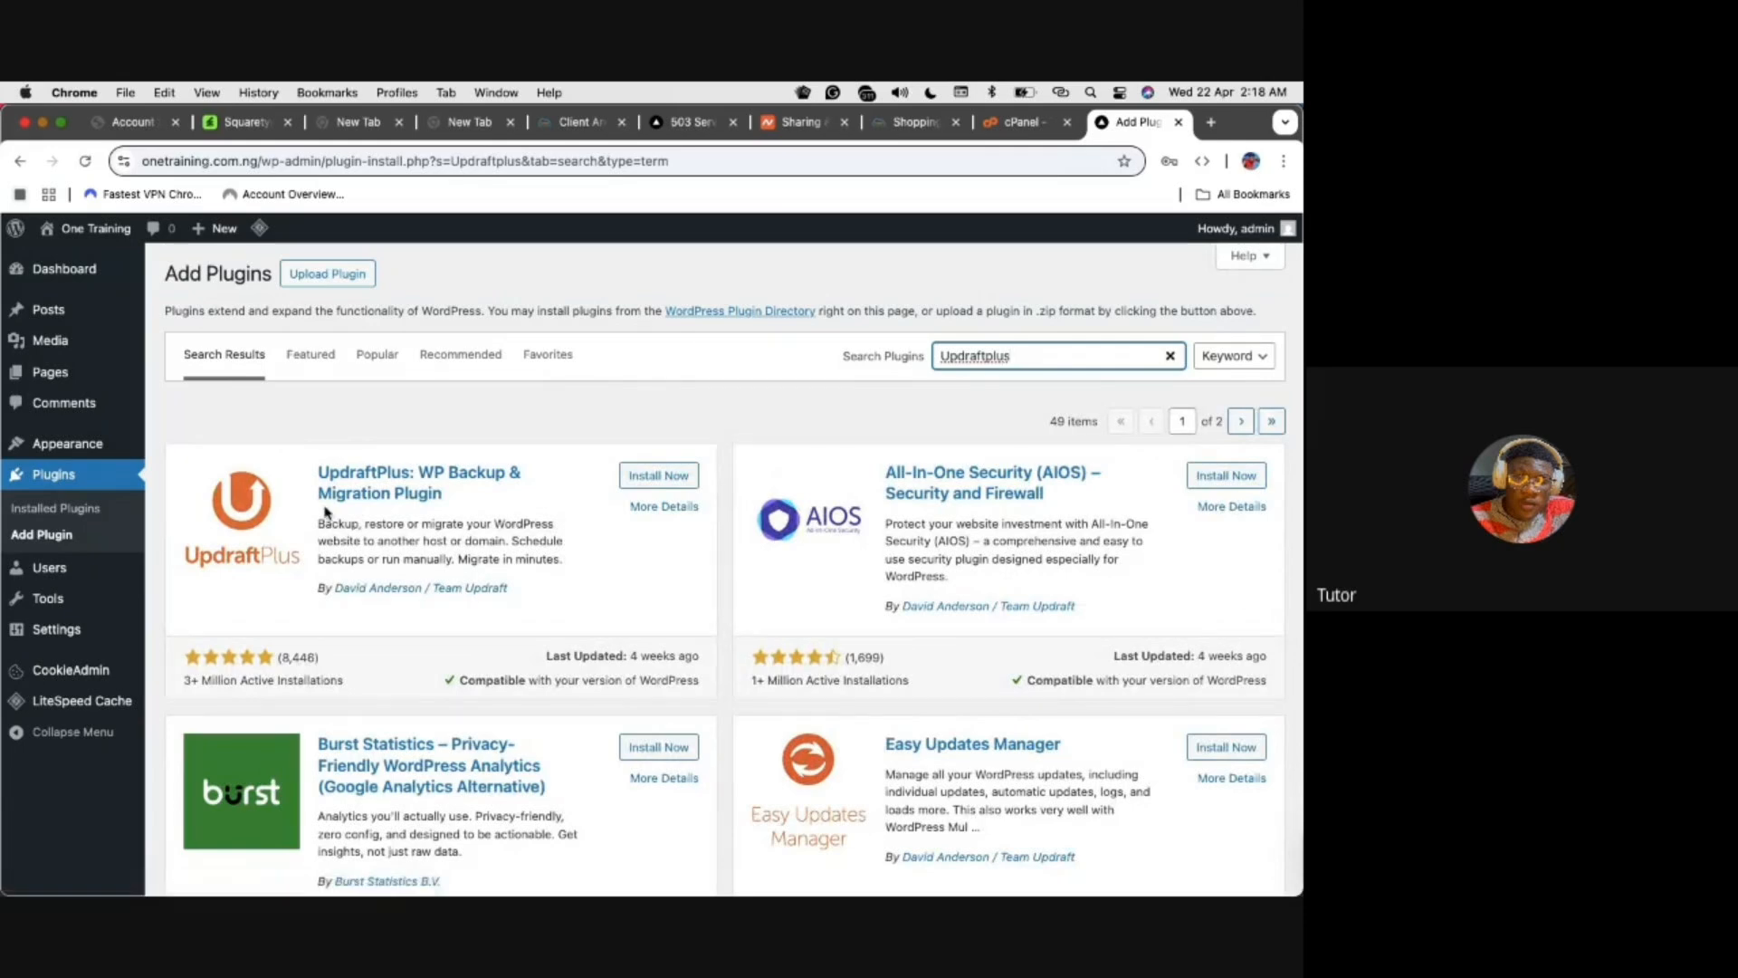
Install and activate the "UpdraftPlus: WP Backup & Migration Plugin"
scroll(326, 512, "up", 5)
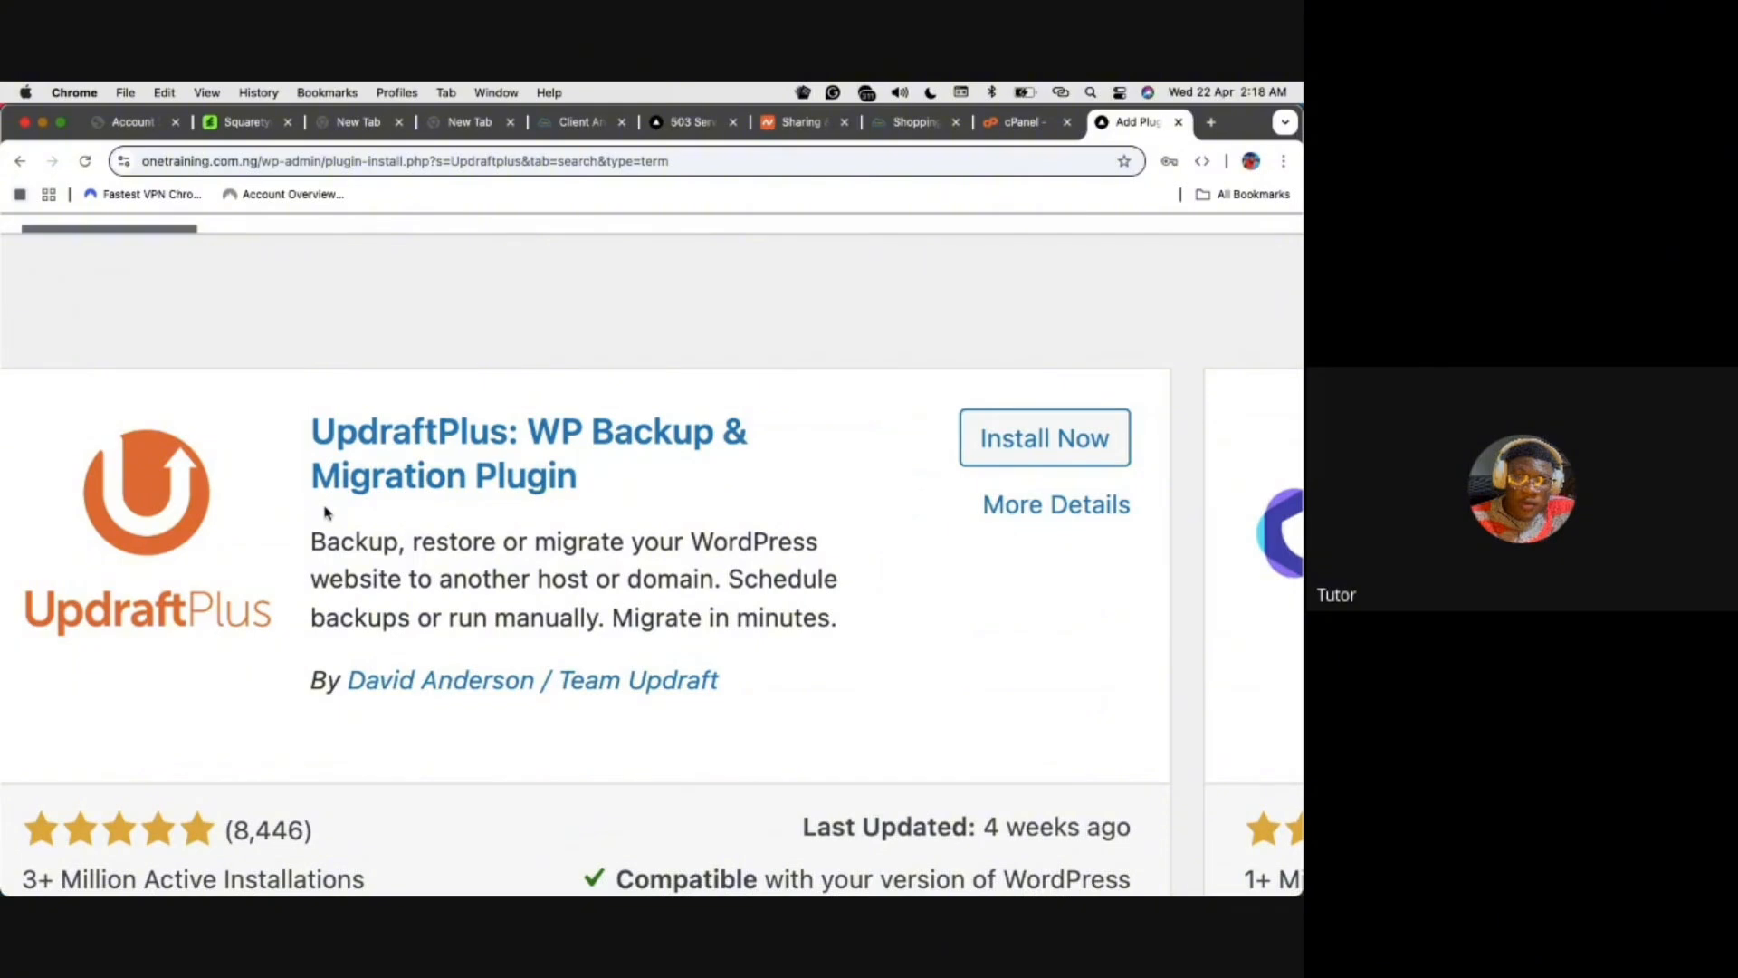
scroll(326, 512, "down", 5)
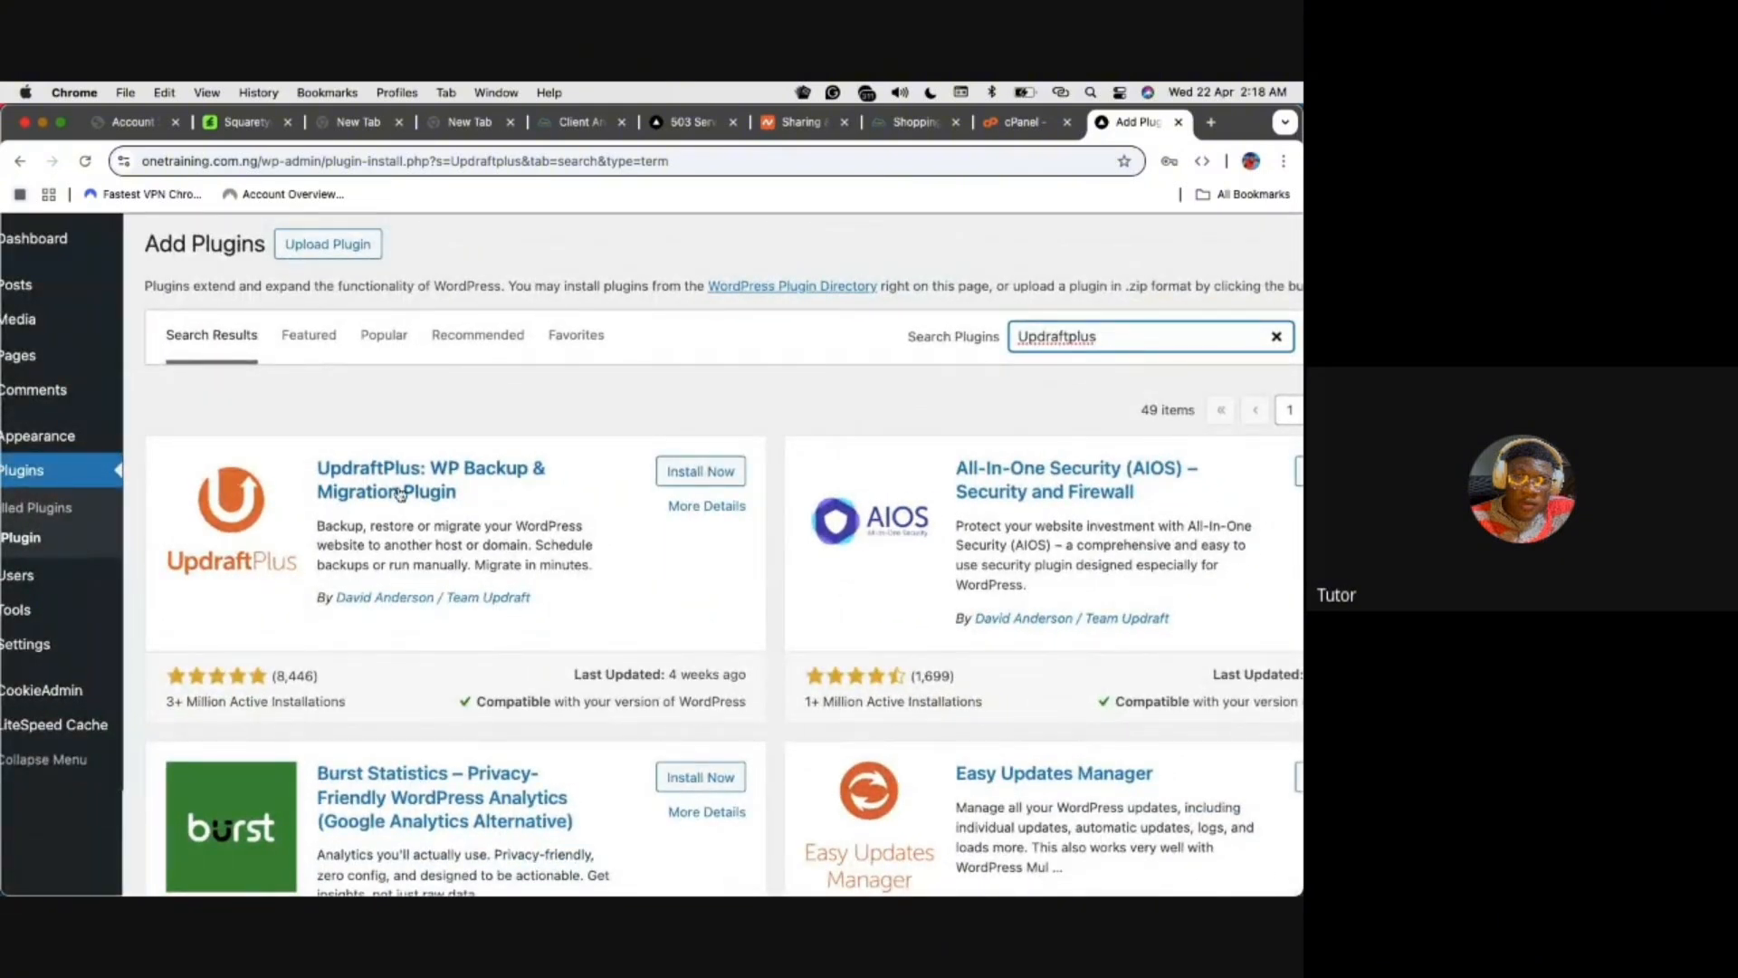
scroll(410, 494, "up", 5)
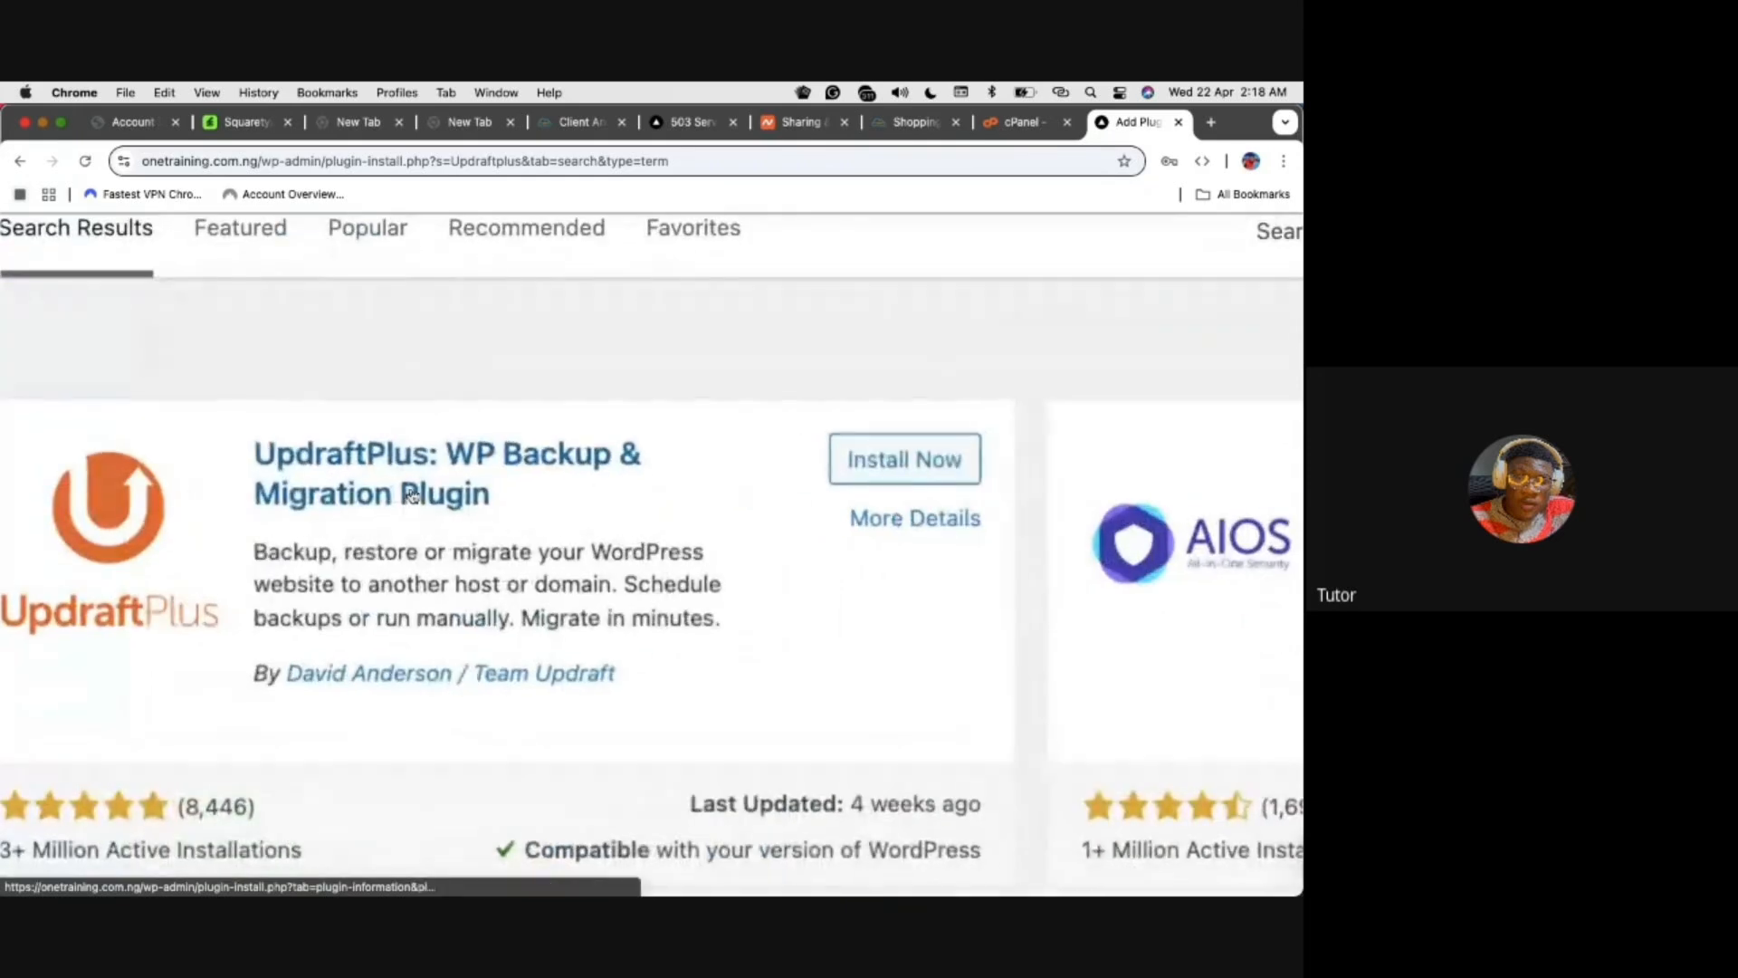
left_click(912, 459)
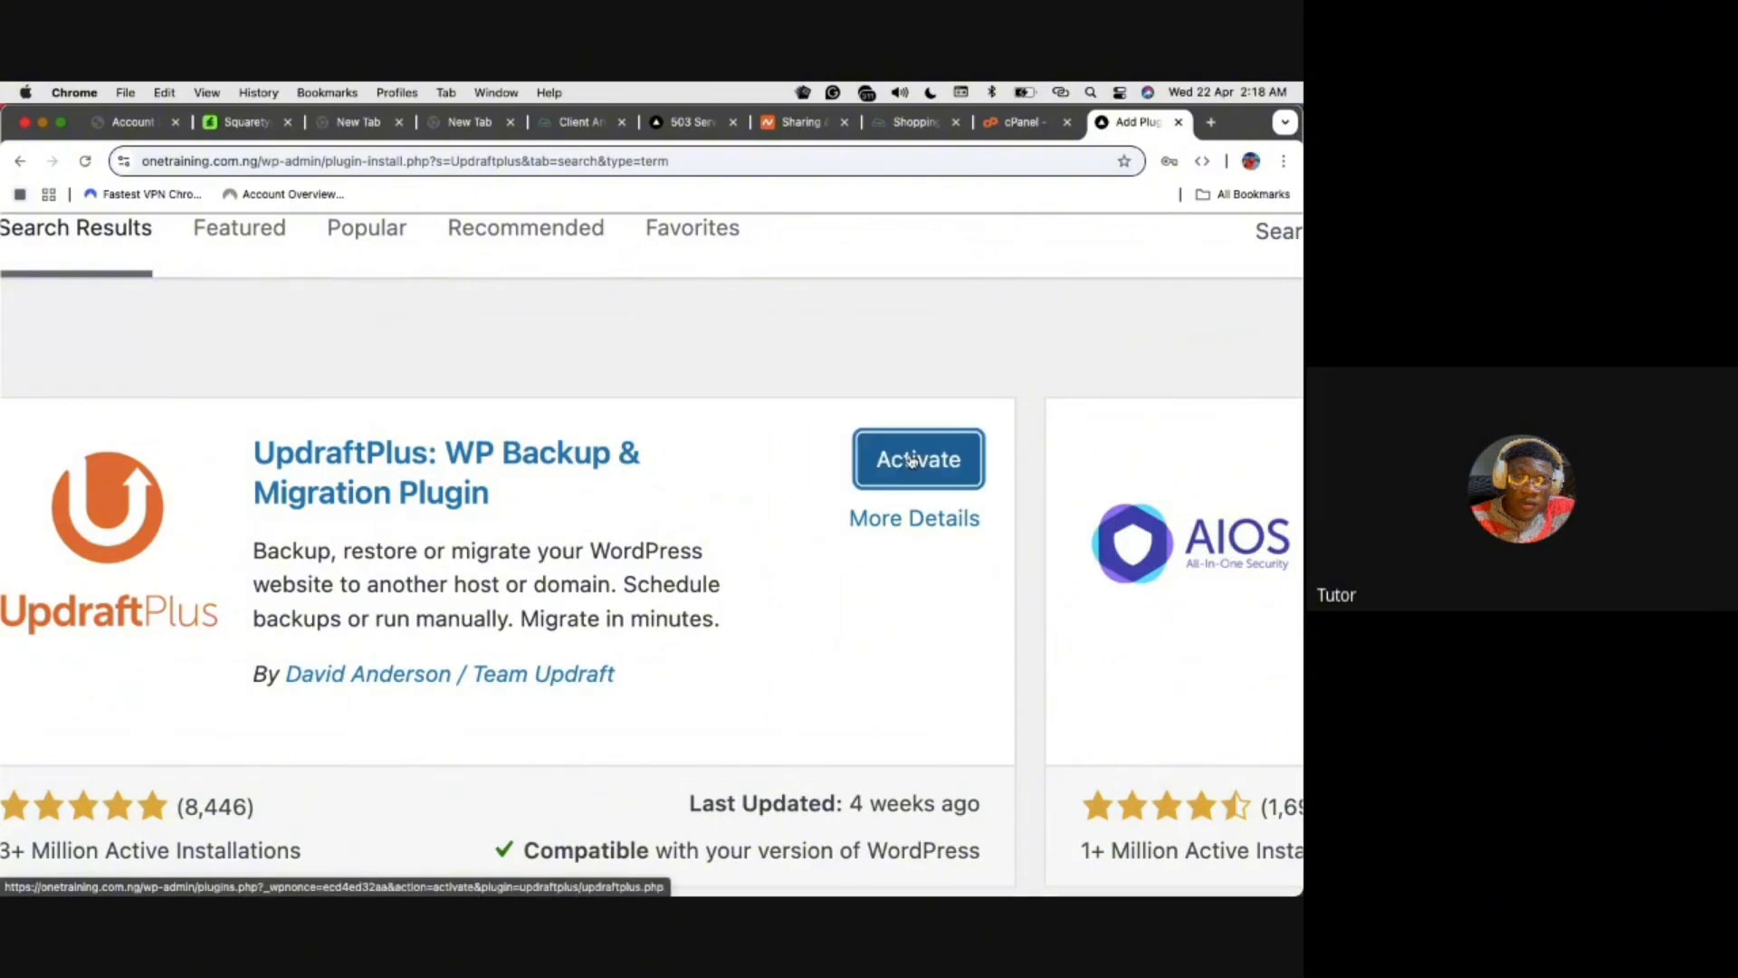
left_click(916, 459)
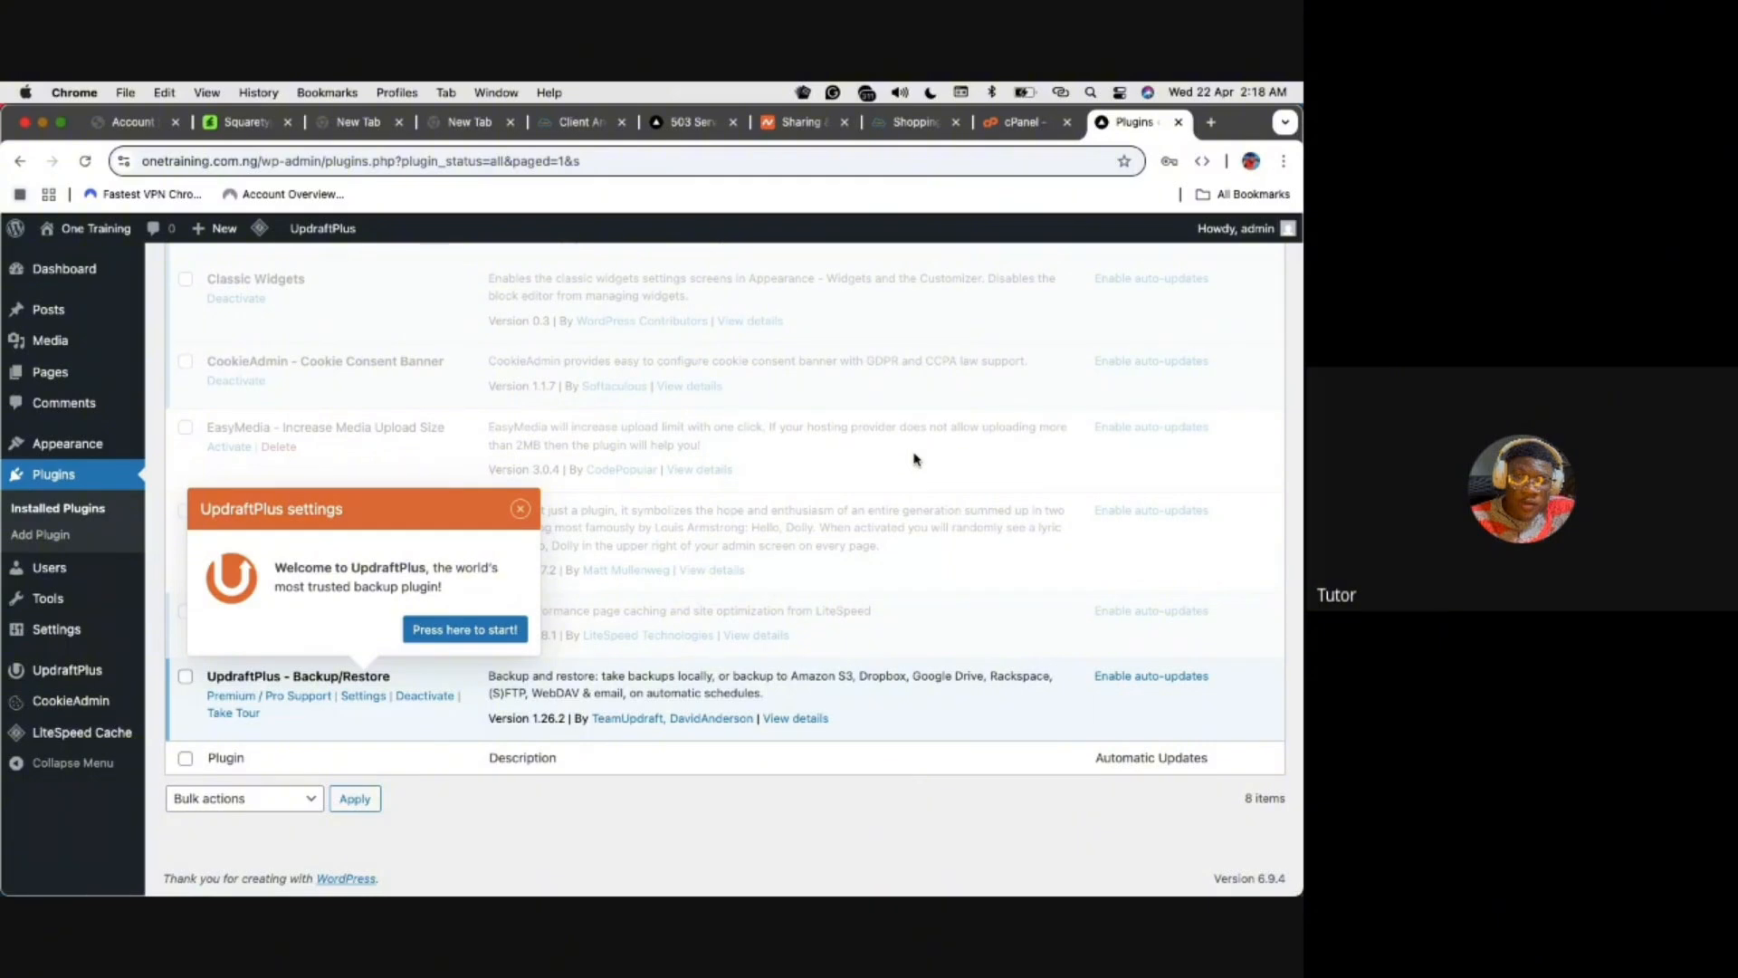
Start UpdraftPlus from its welcome pop-up to open the plugin's Backup/Restore page
scroll(376, 544, "up", 1)
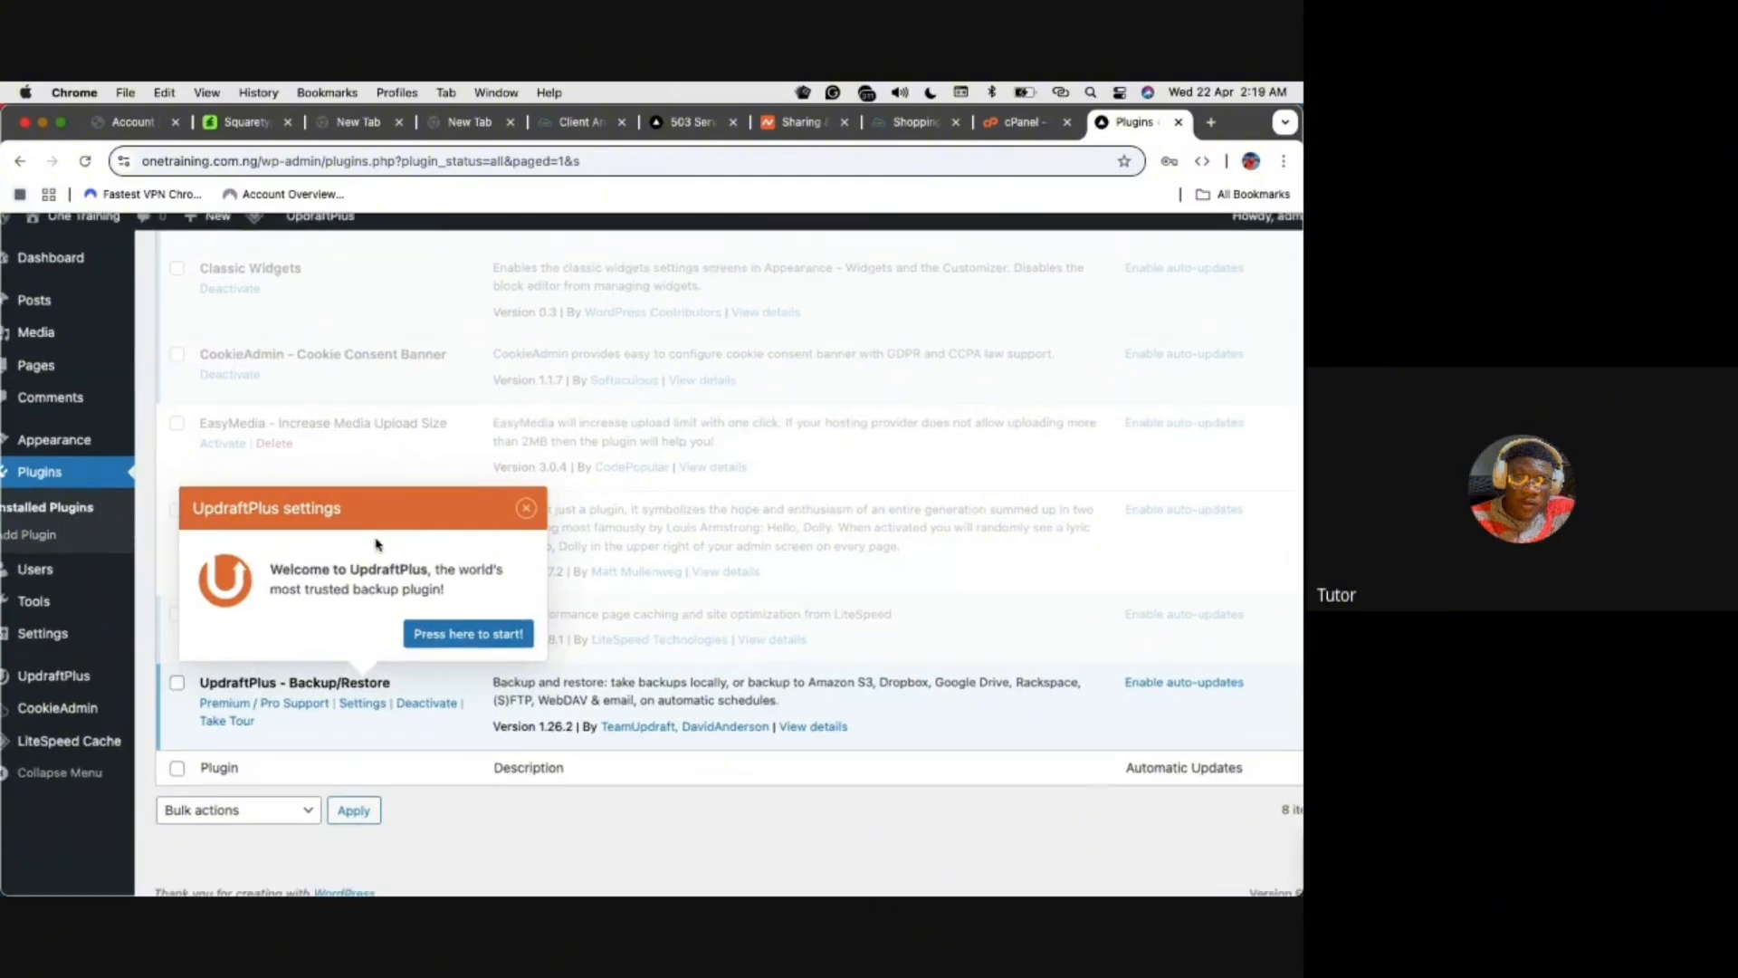
scroll(376, 544, "up", 3)
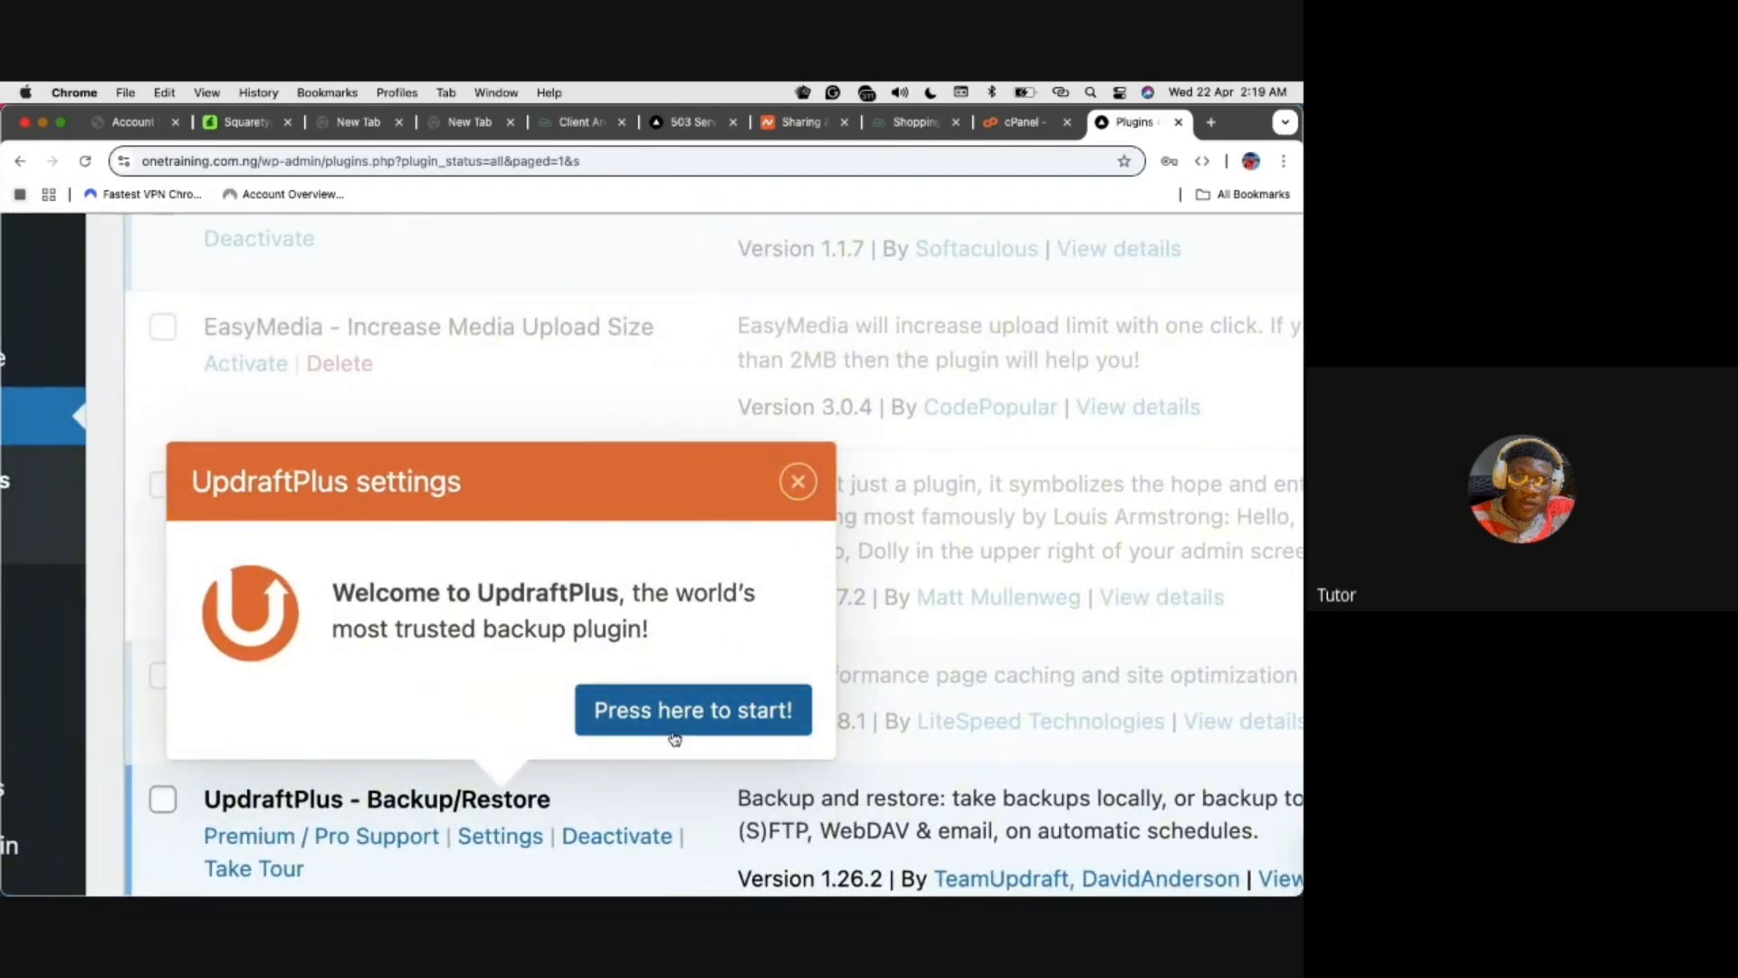
scroll(674, 738, "down", 3)
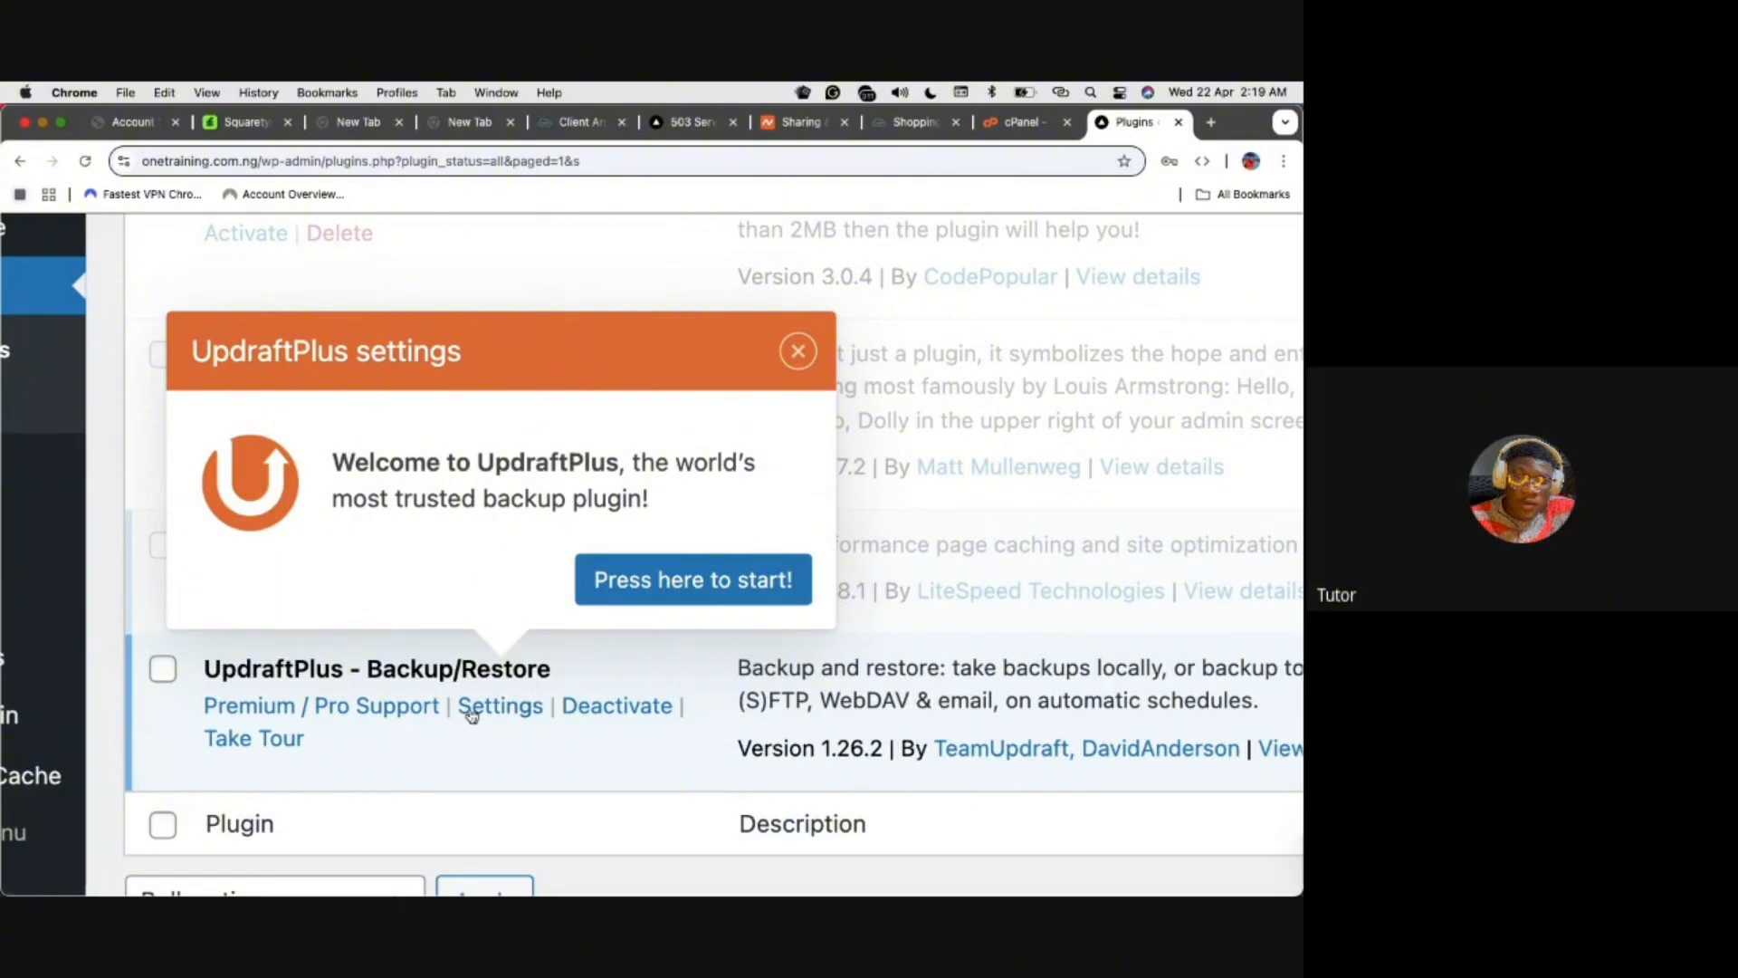
scroll(363, 706, "left", 5)
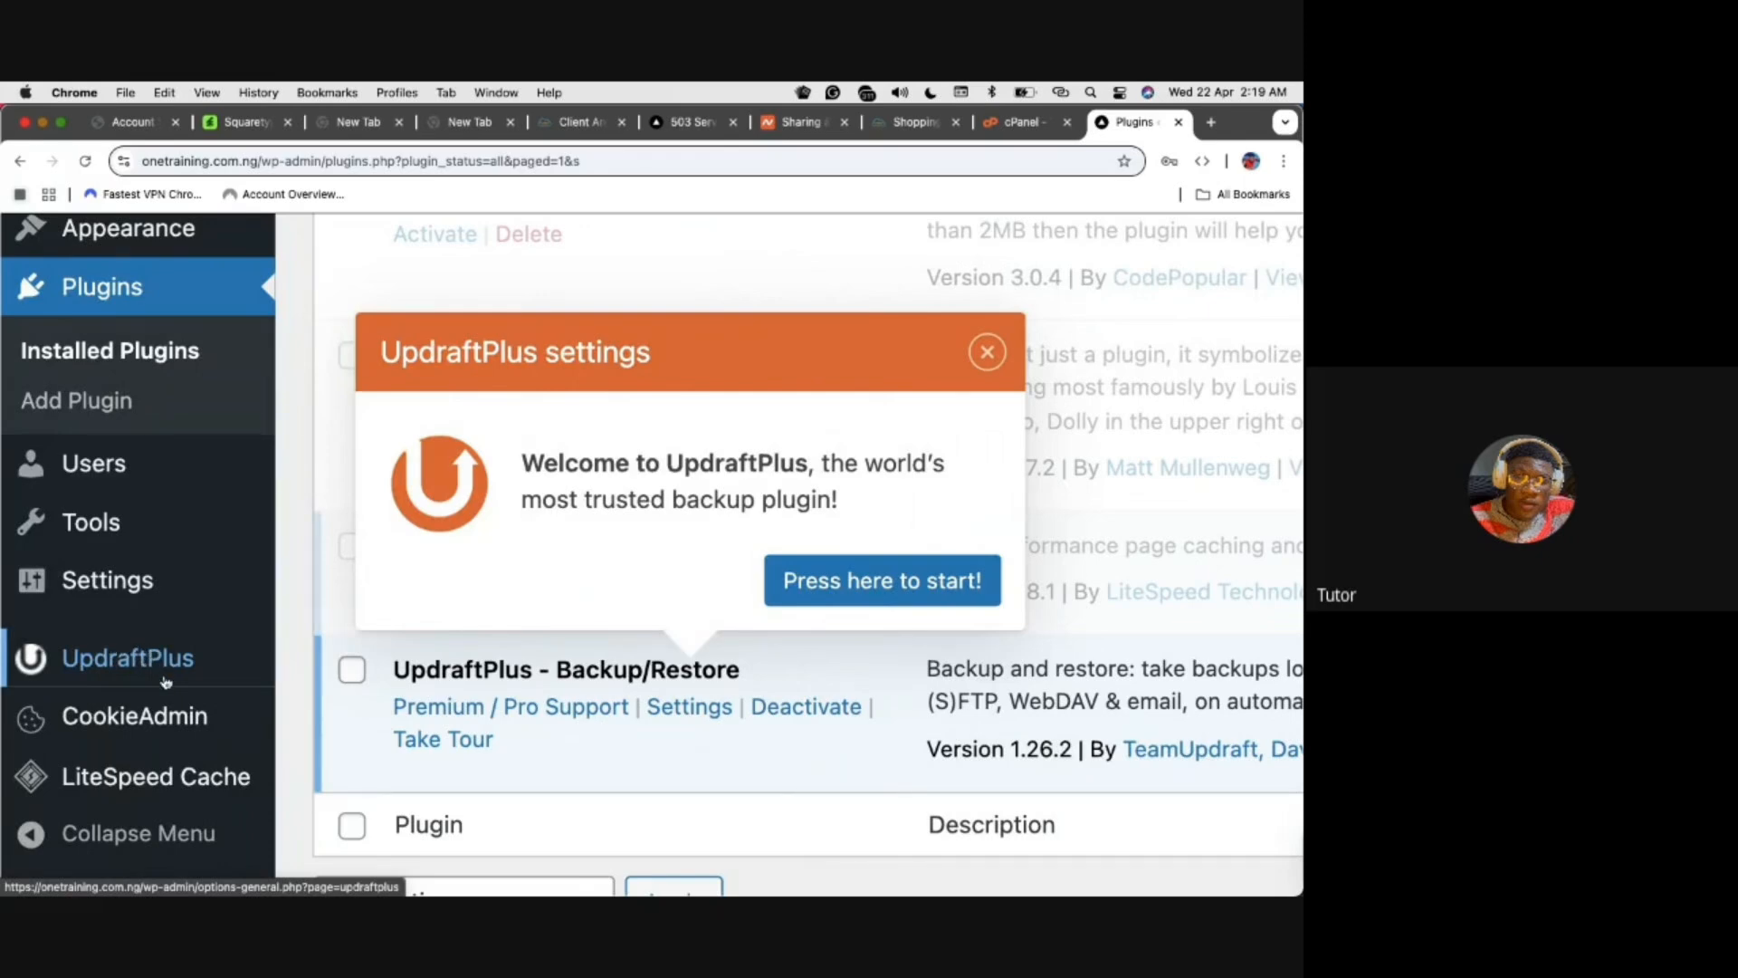
left_click(843, 587)
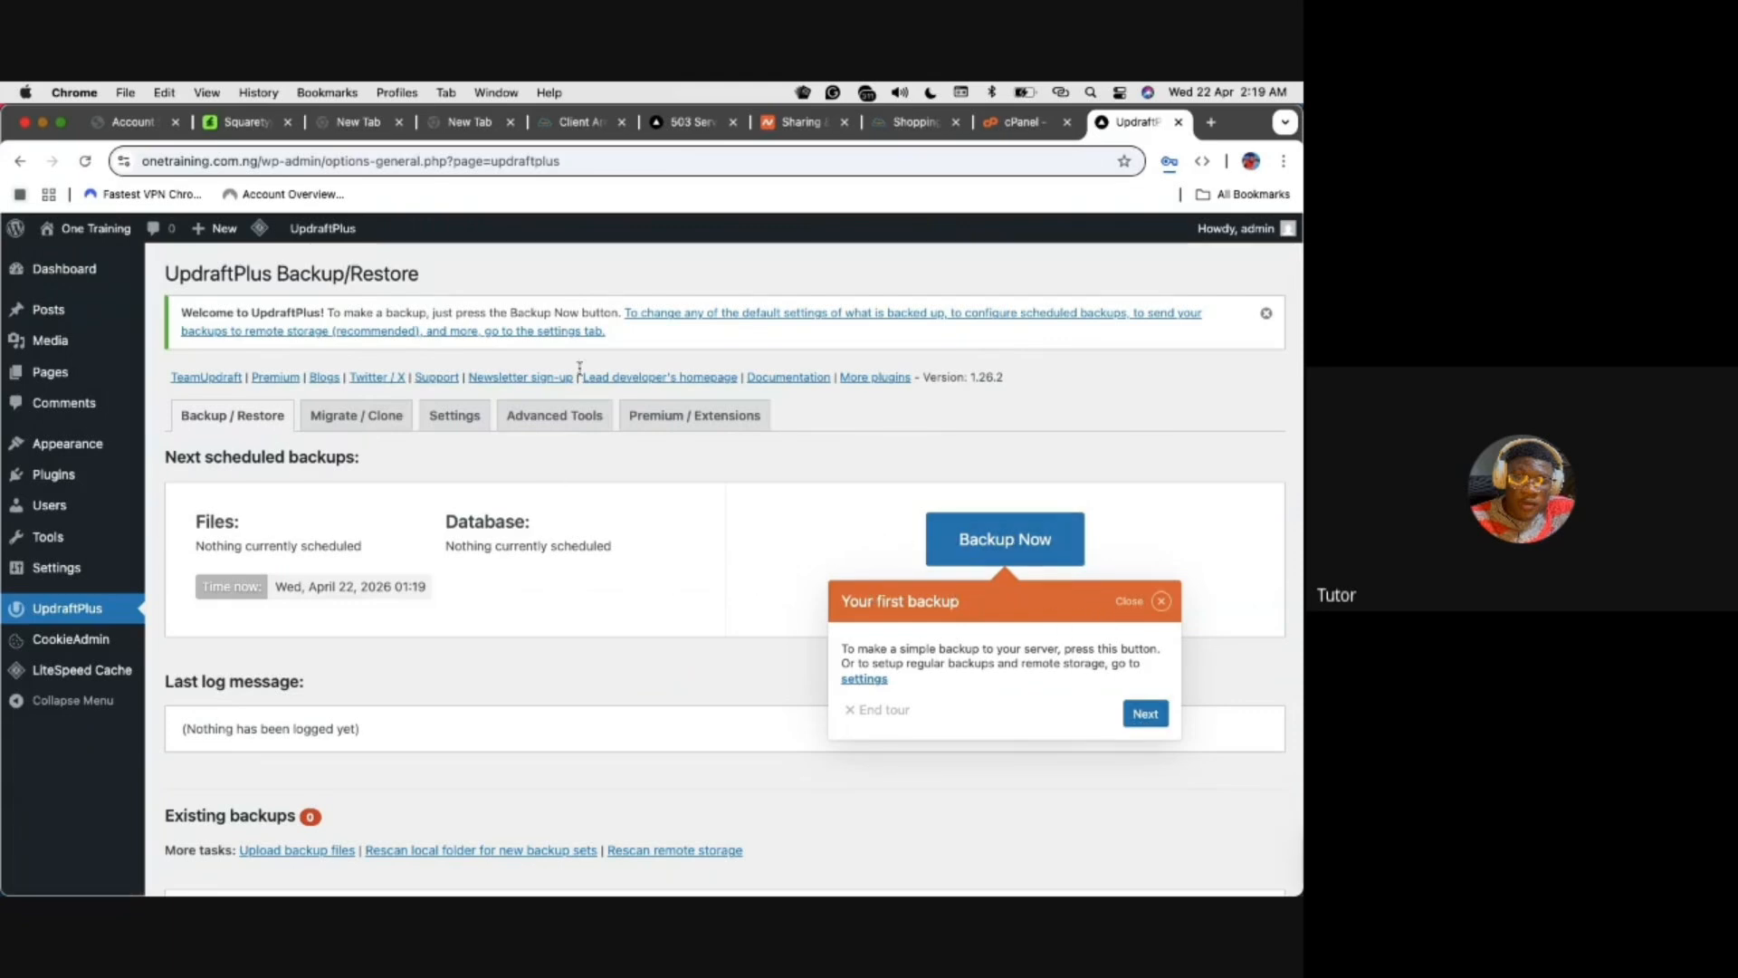
Look over the UpdraftPlus Backup/Restore page and close the "Your first backup" tour pop-up
scroll(453, 566, "down", 3)
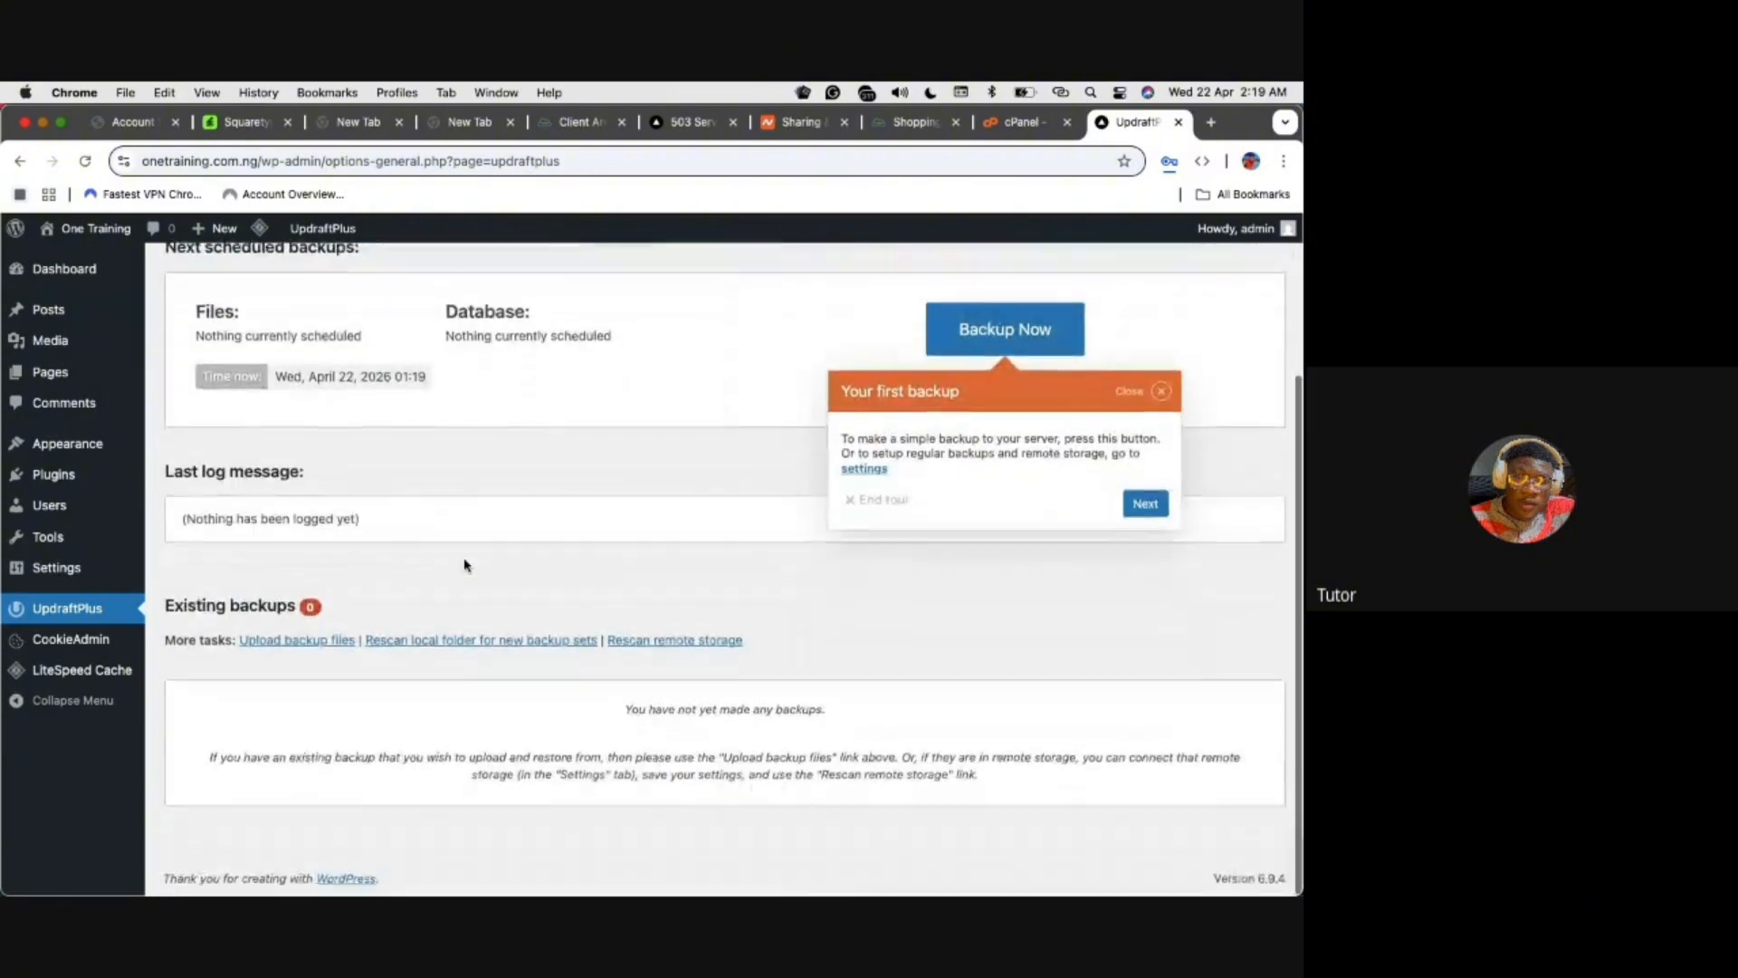
scroll(465, 566, "up", 3)
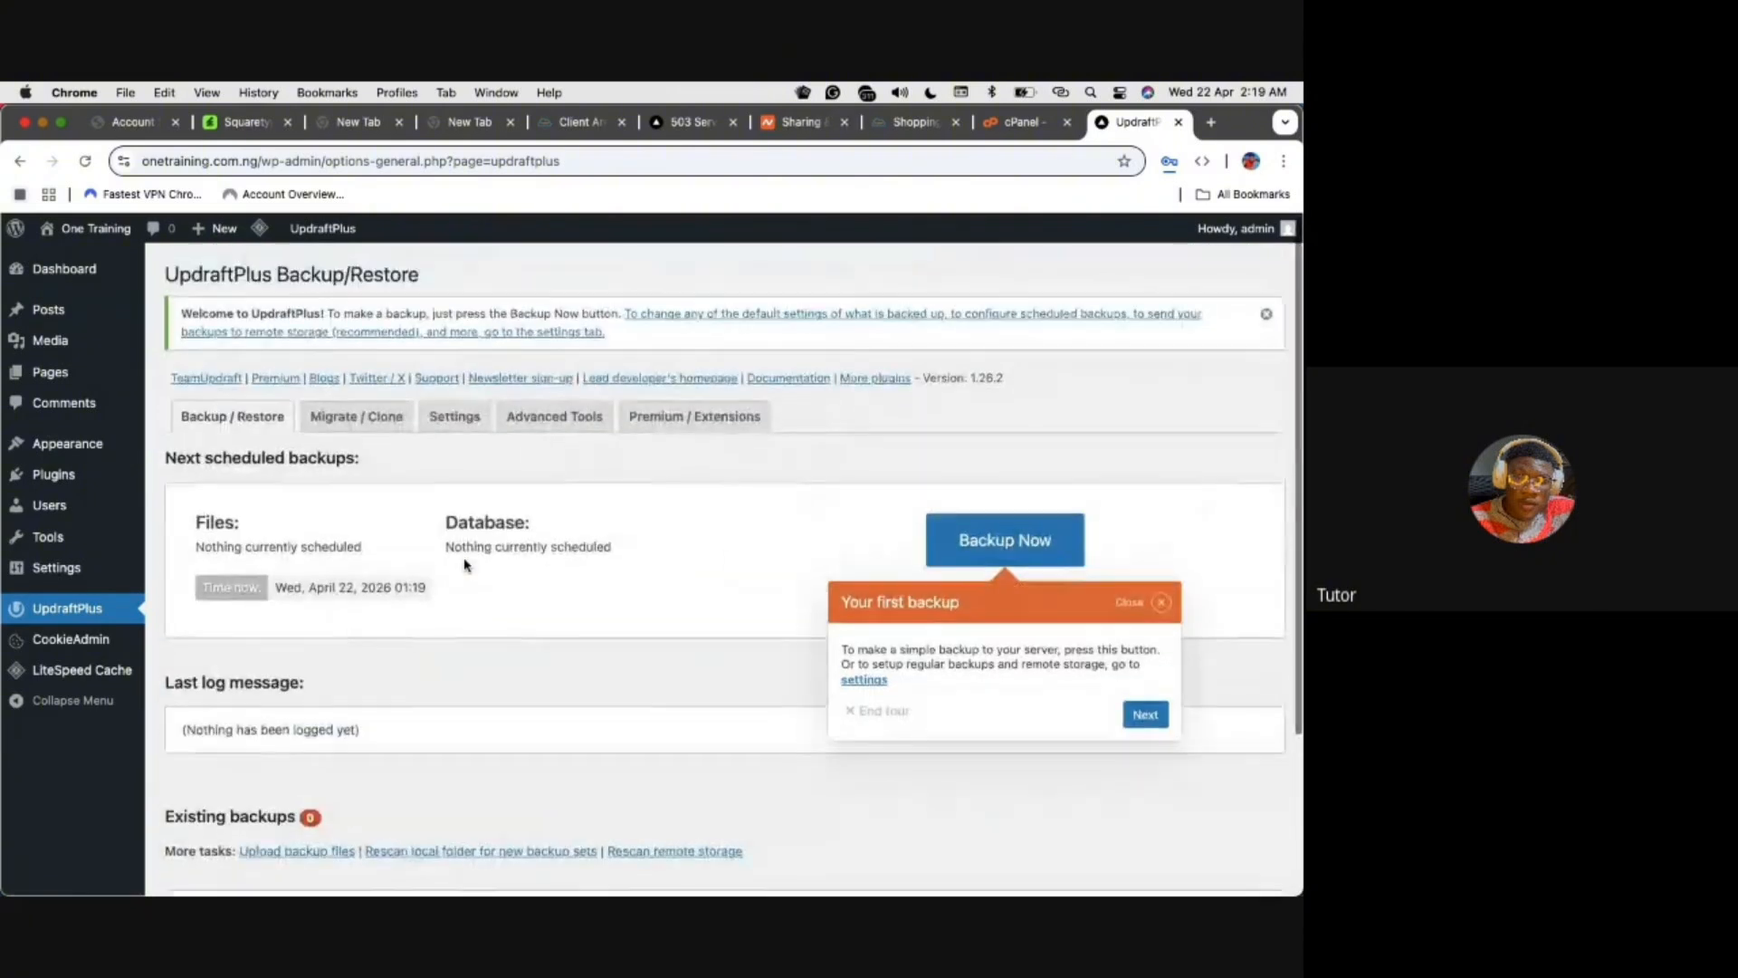
left_click(1161, 603)
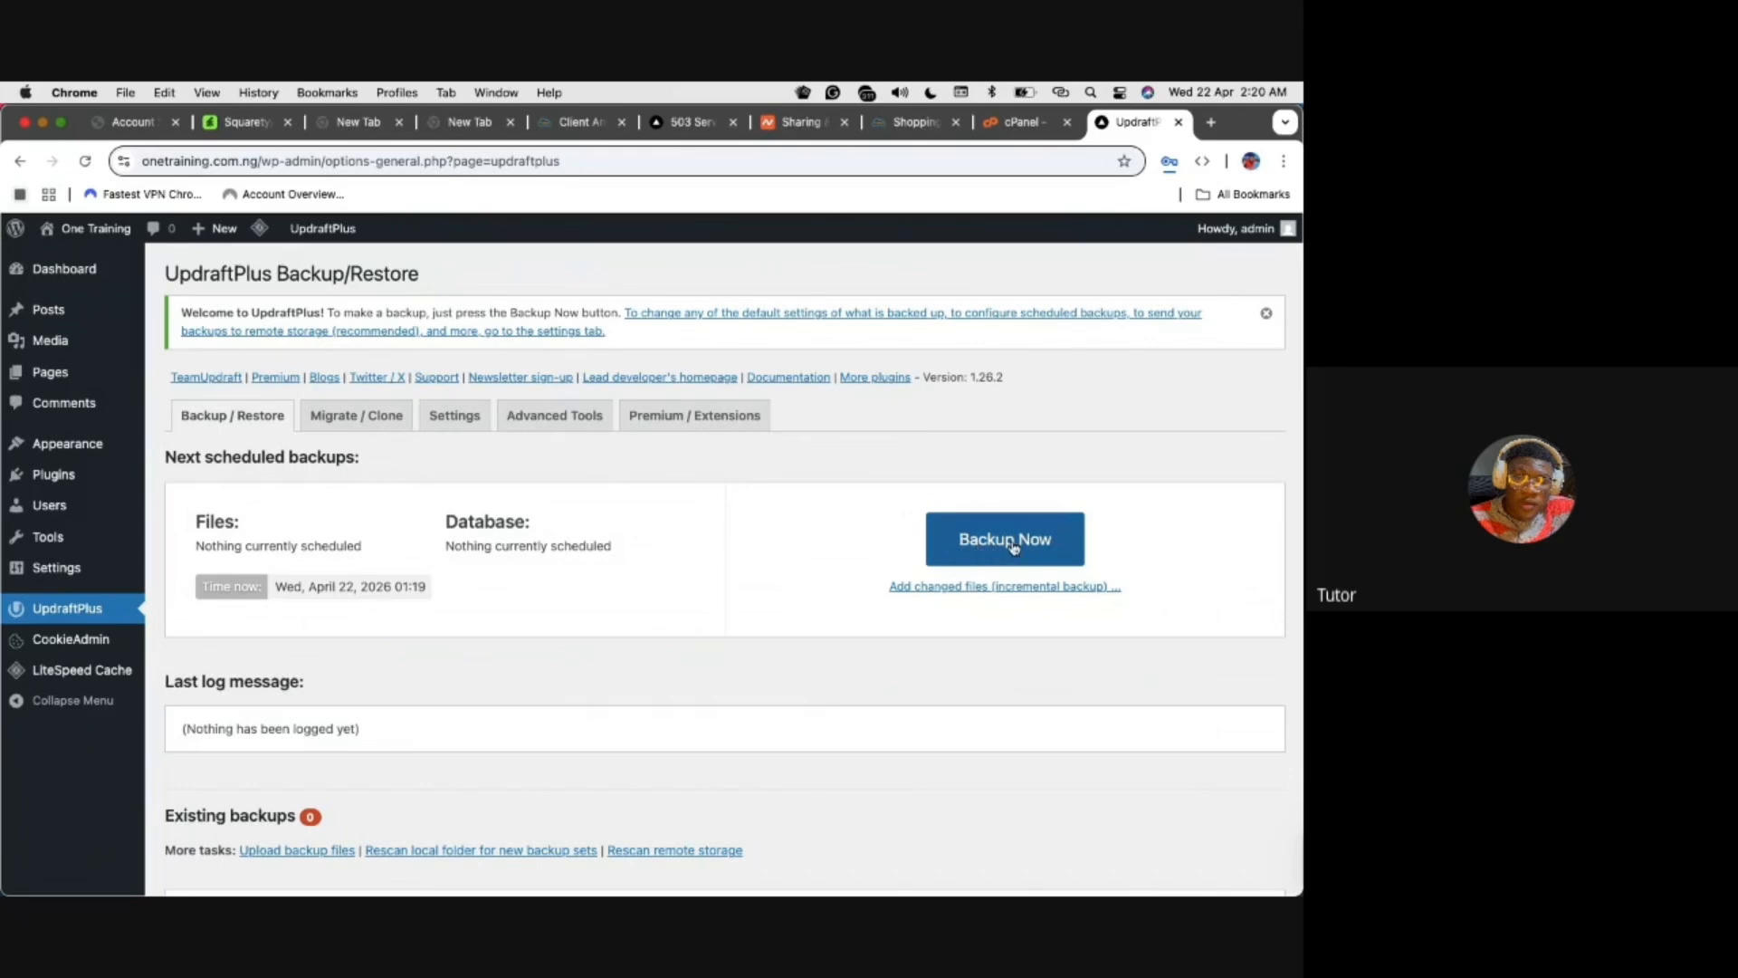
Run a new UpdraftPlus backup that includes both the database and the files, without restricting it to manual deletion
scroll(1013, 548, "up", 5)
scroll(1013, 548, "down", 5)
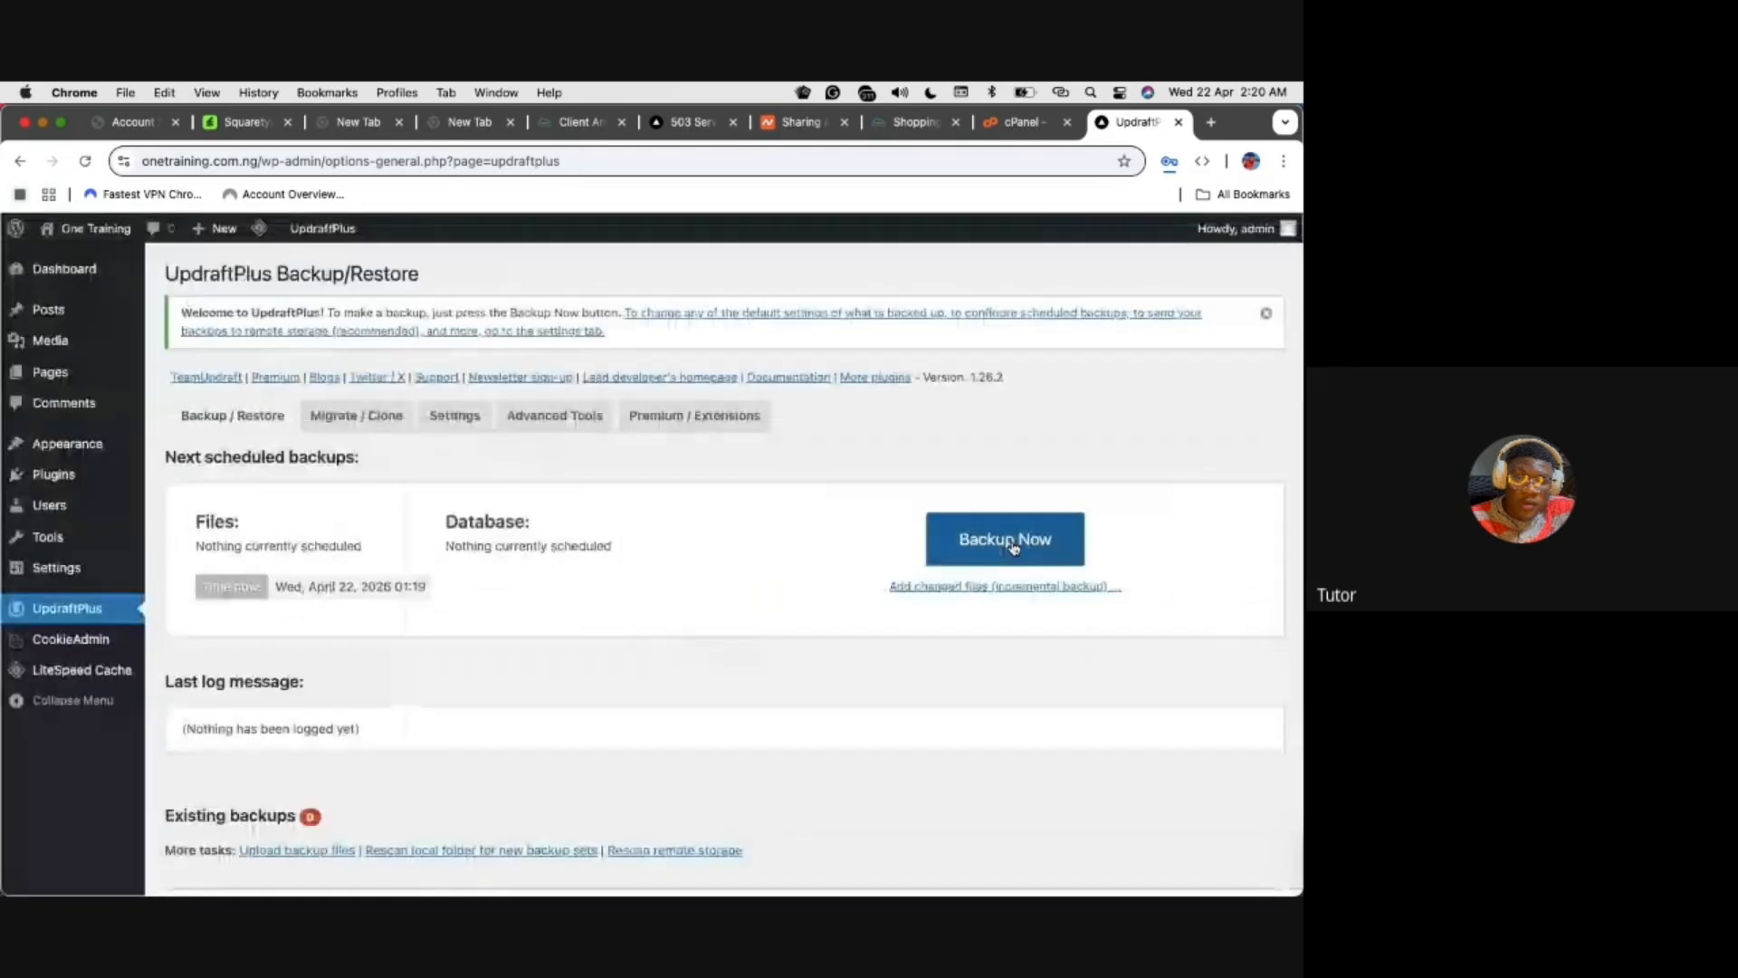
left_click(1013, 548)
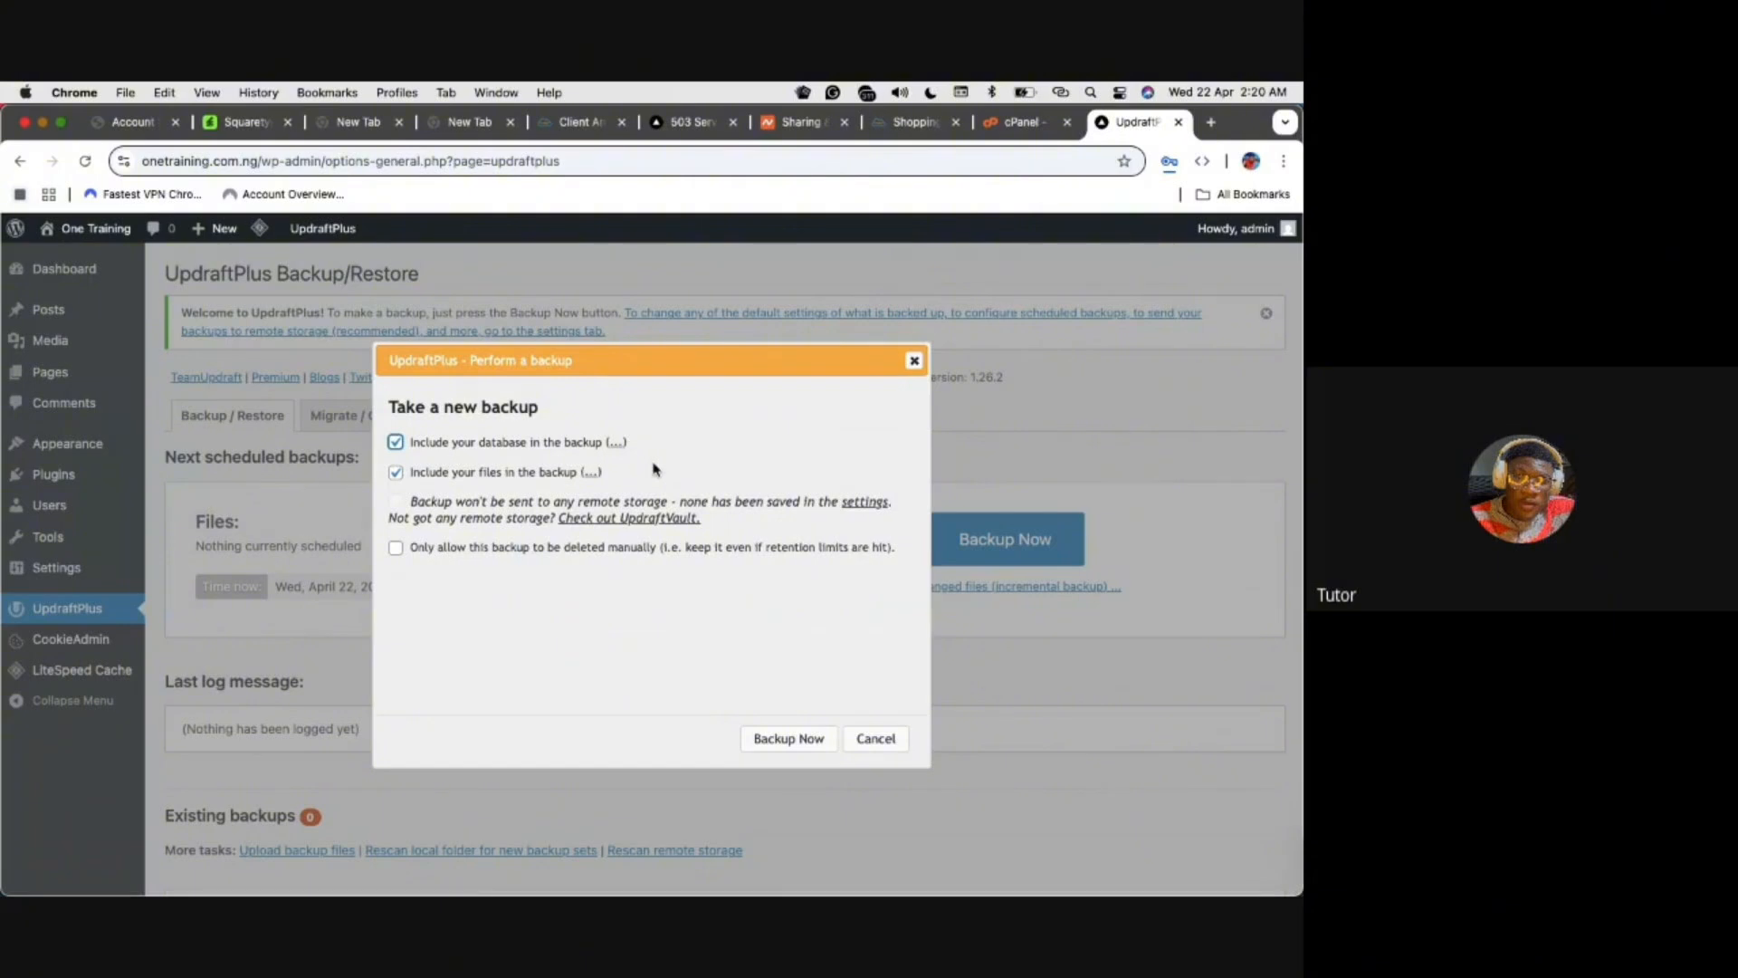
scroll(656, 468, "up", 3)
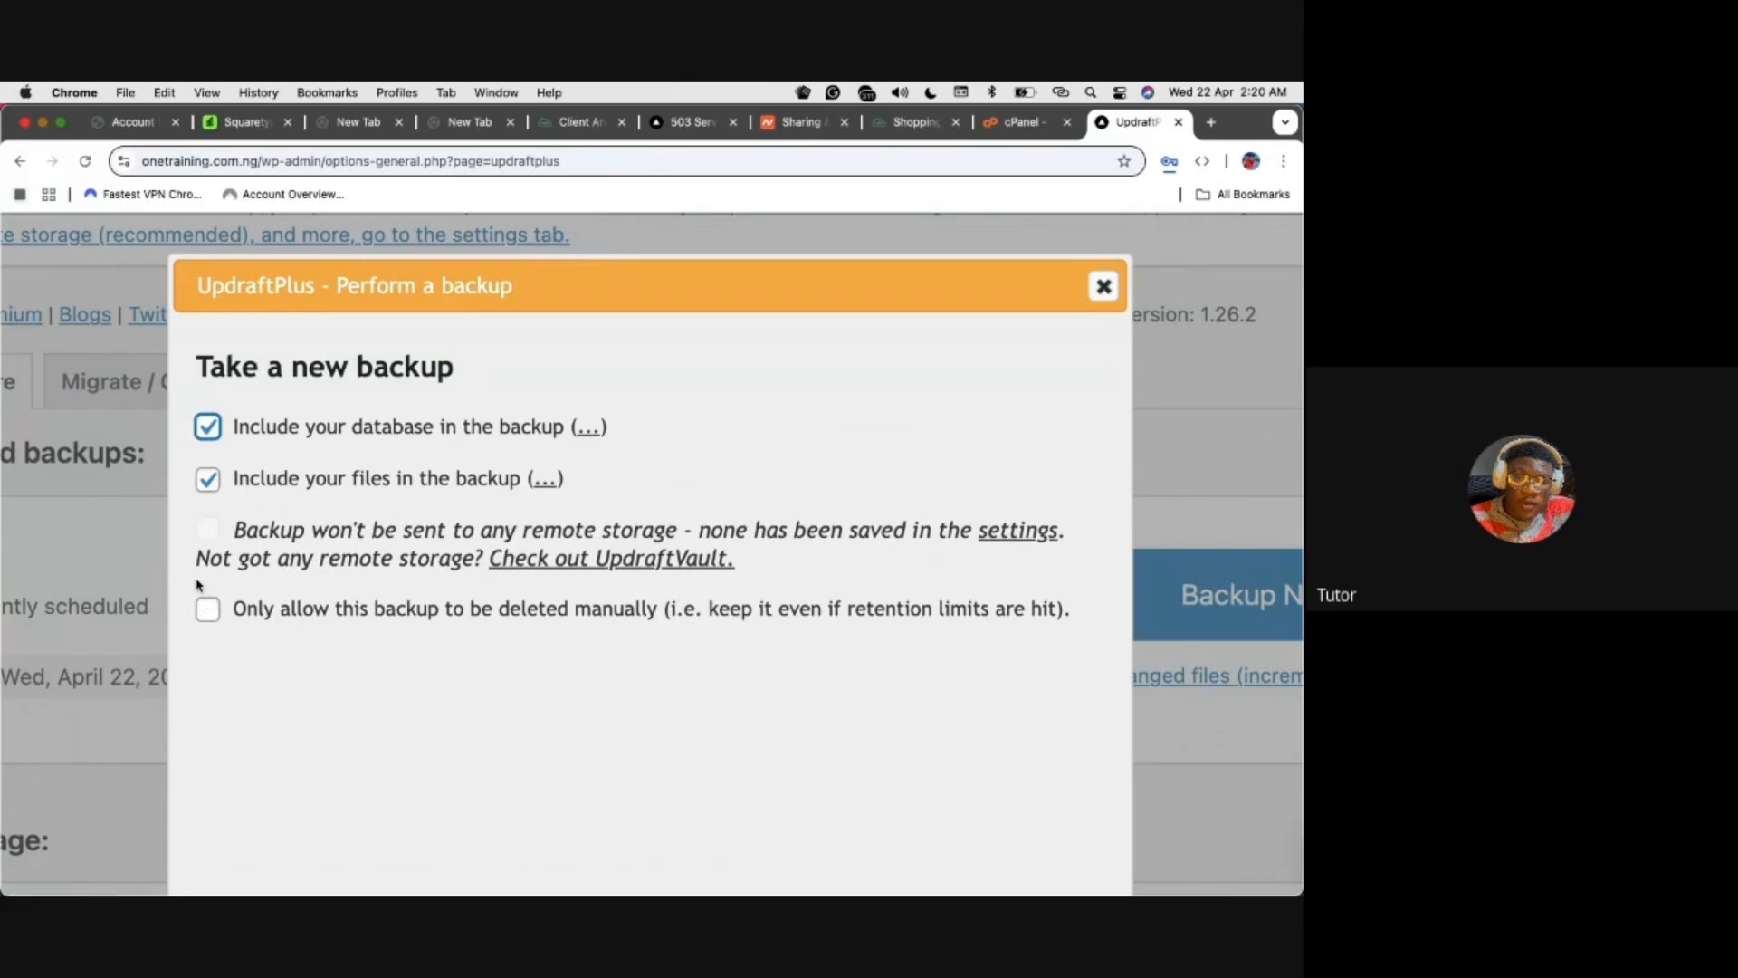
scroll(196, 585, "down", 5)
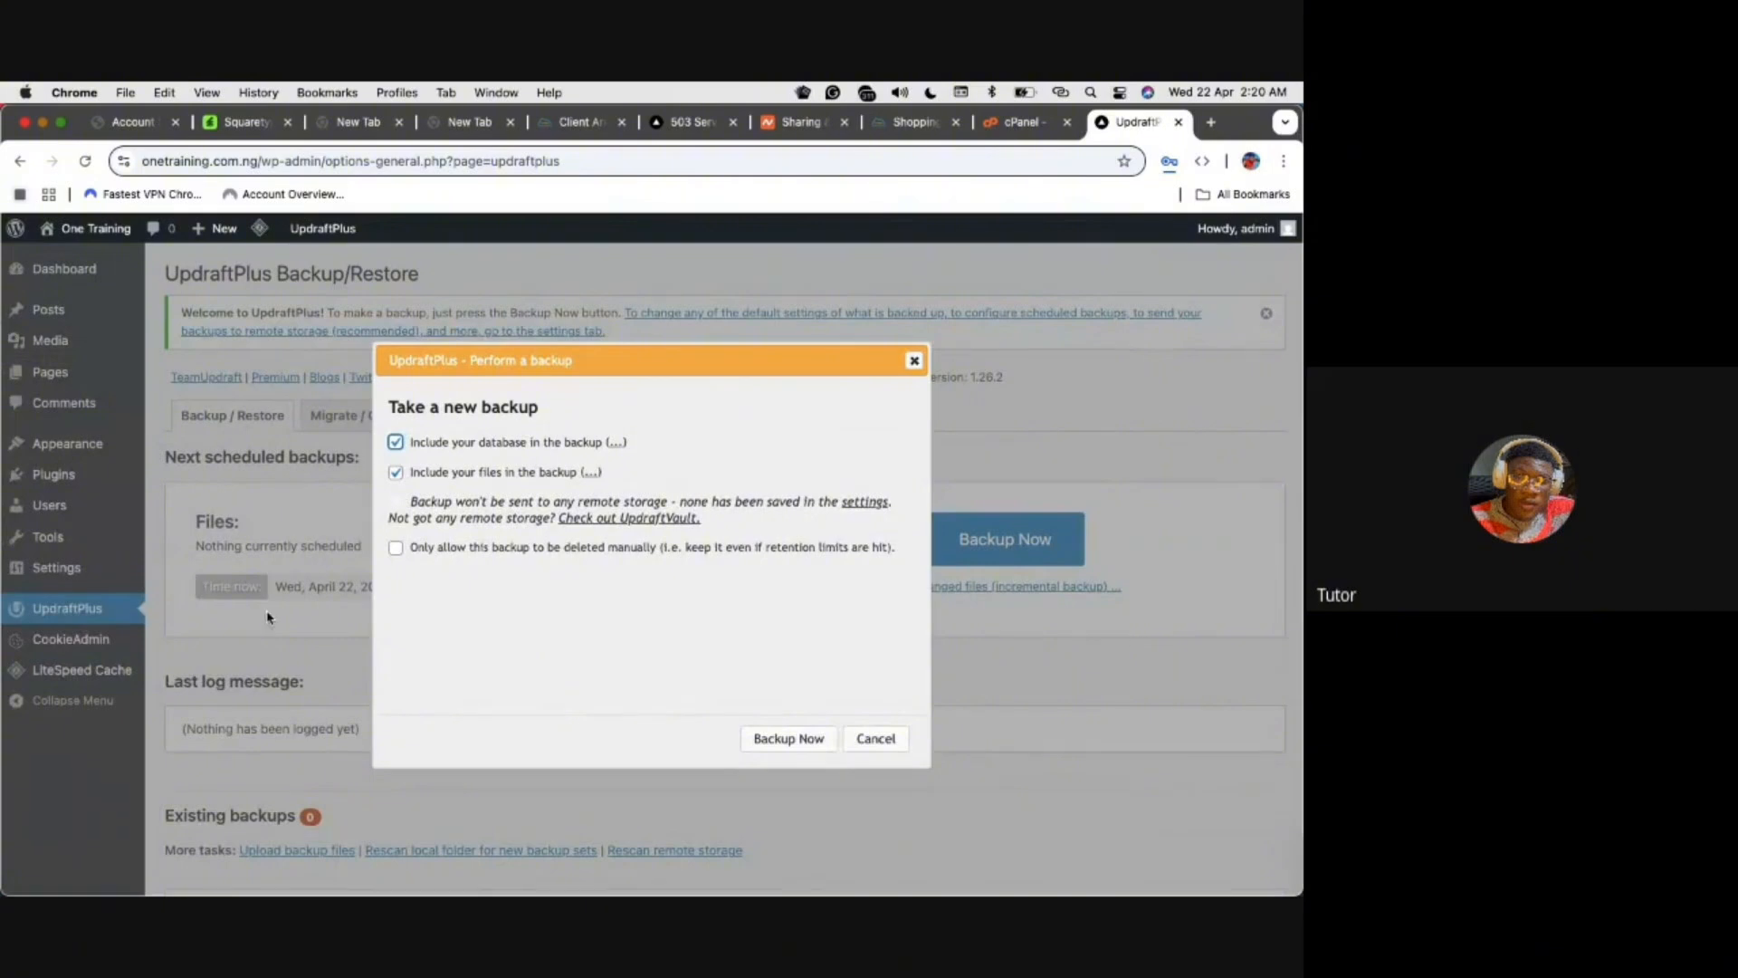
scroll(791, 747, "up", 2)
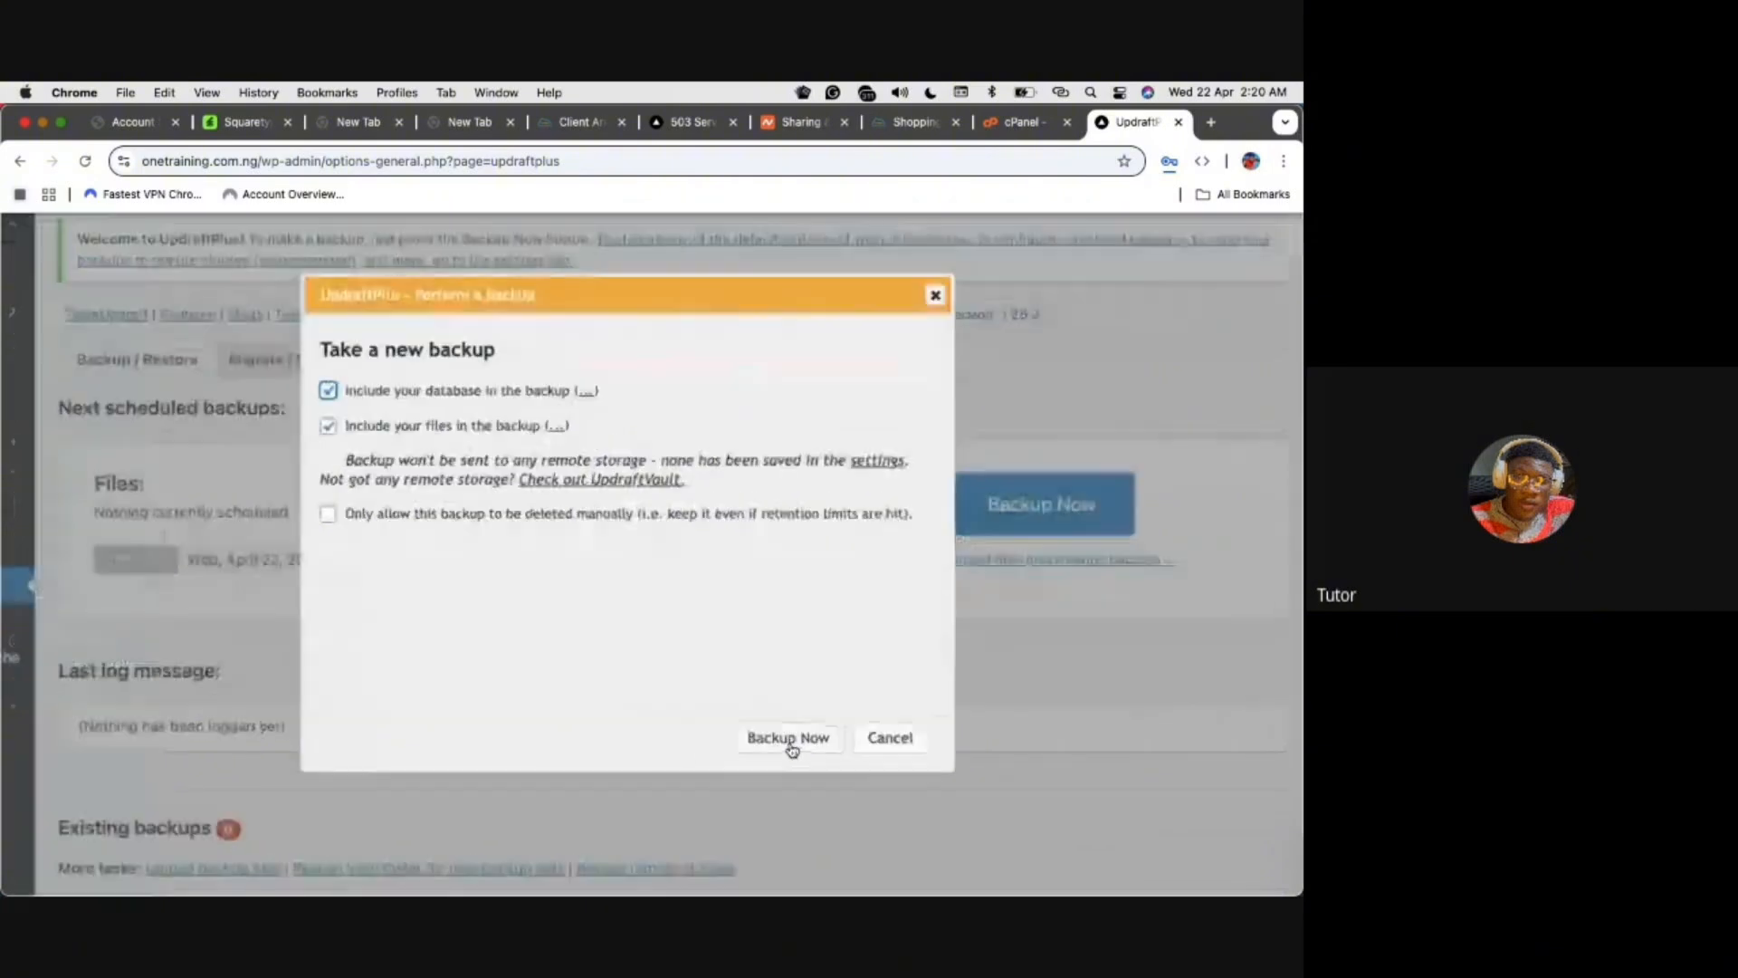
scroll(790, 747, "up", 1)
scroll(791, 747, "down", 3)
left_click(791, 747)
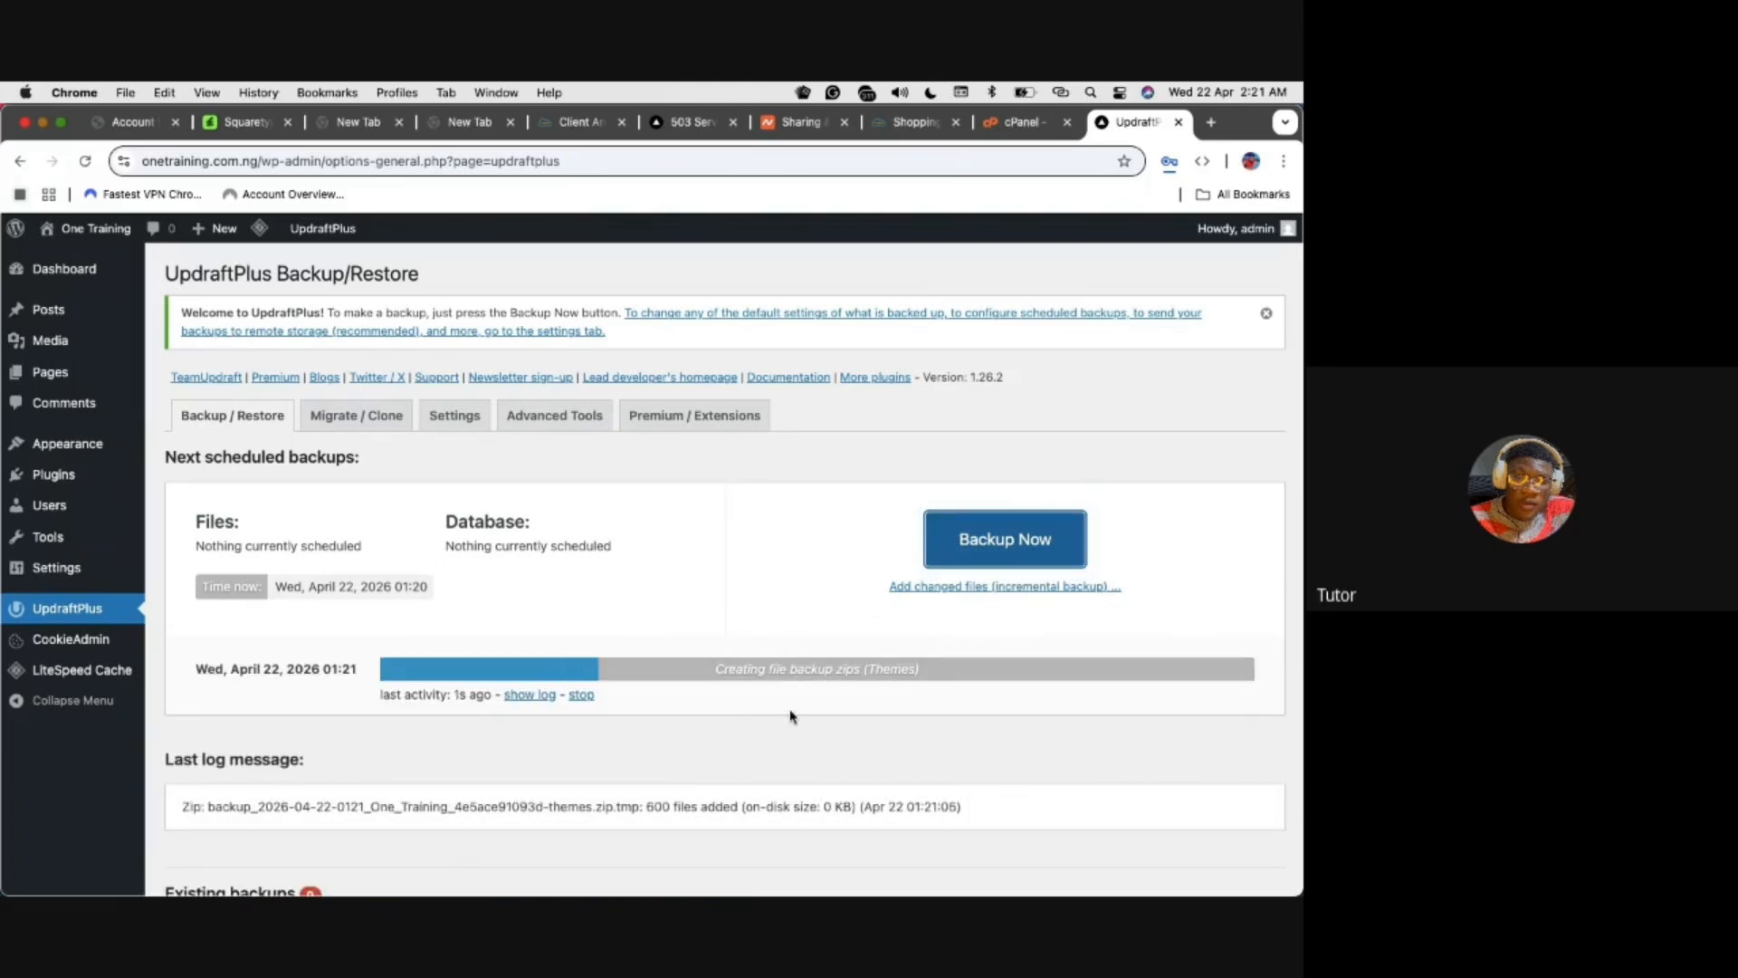
Follow the backup's progress until it finishes, and examine the downloadable Database, Plugins, Themes, Uploads and Others parts under Existing backups
scroll(790, 717, "down", 4)
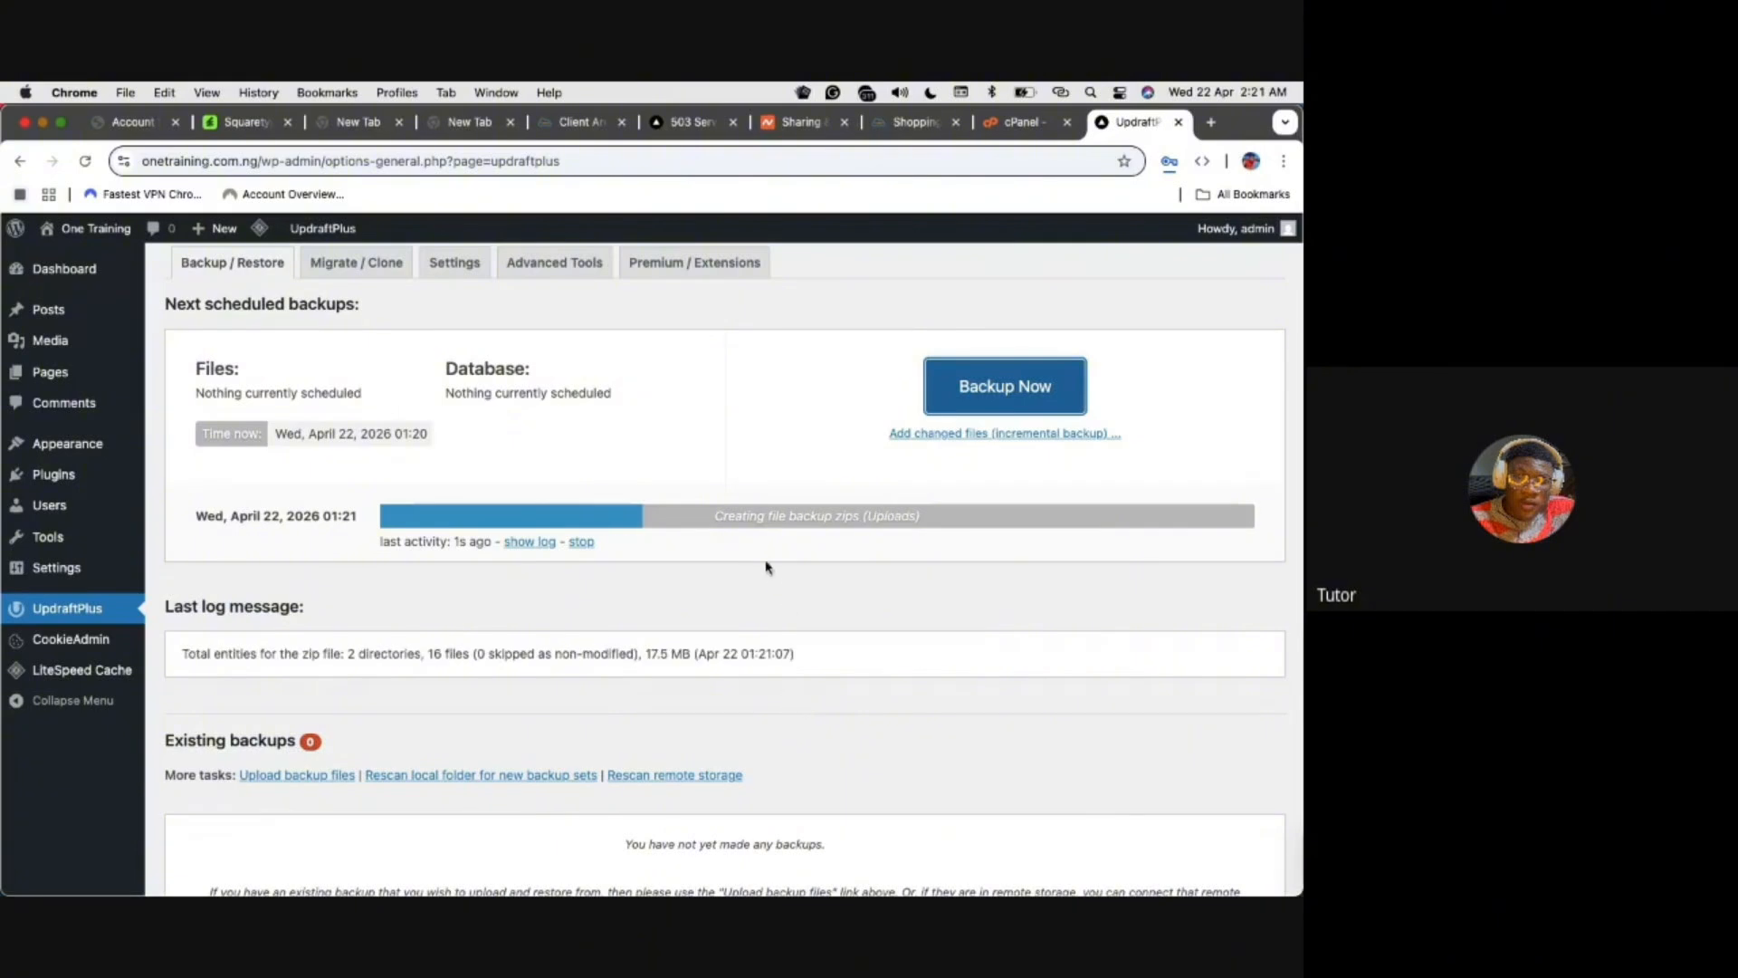
scroll(760, 508, "up", 5)
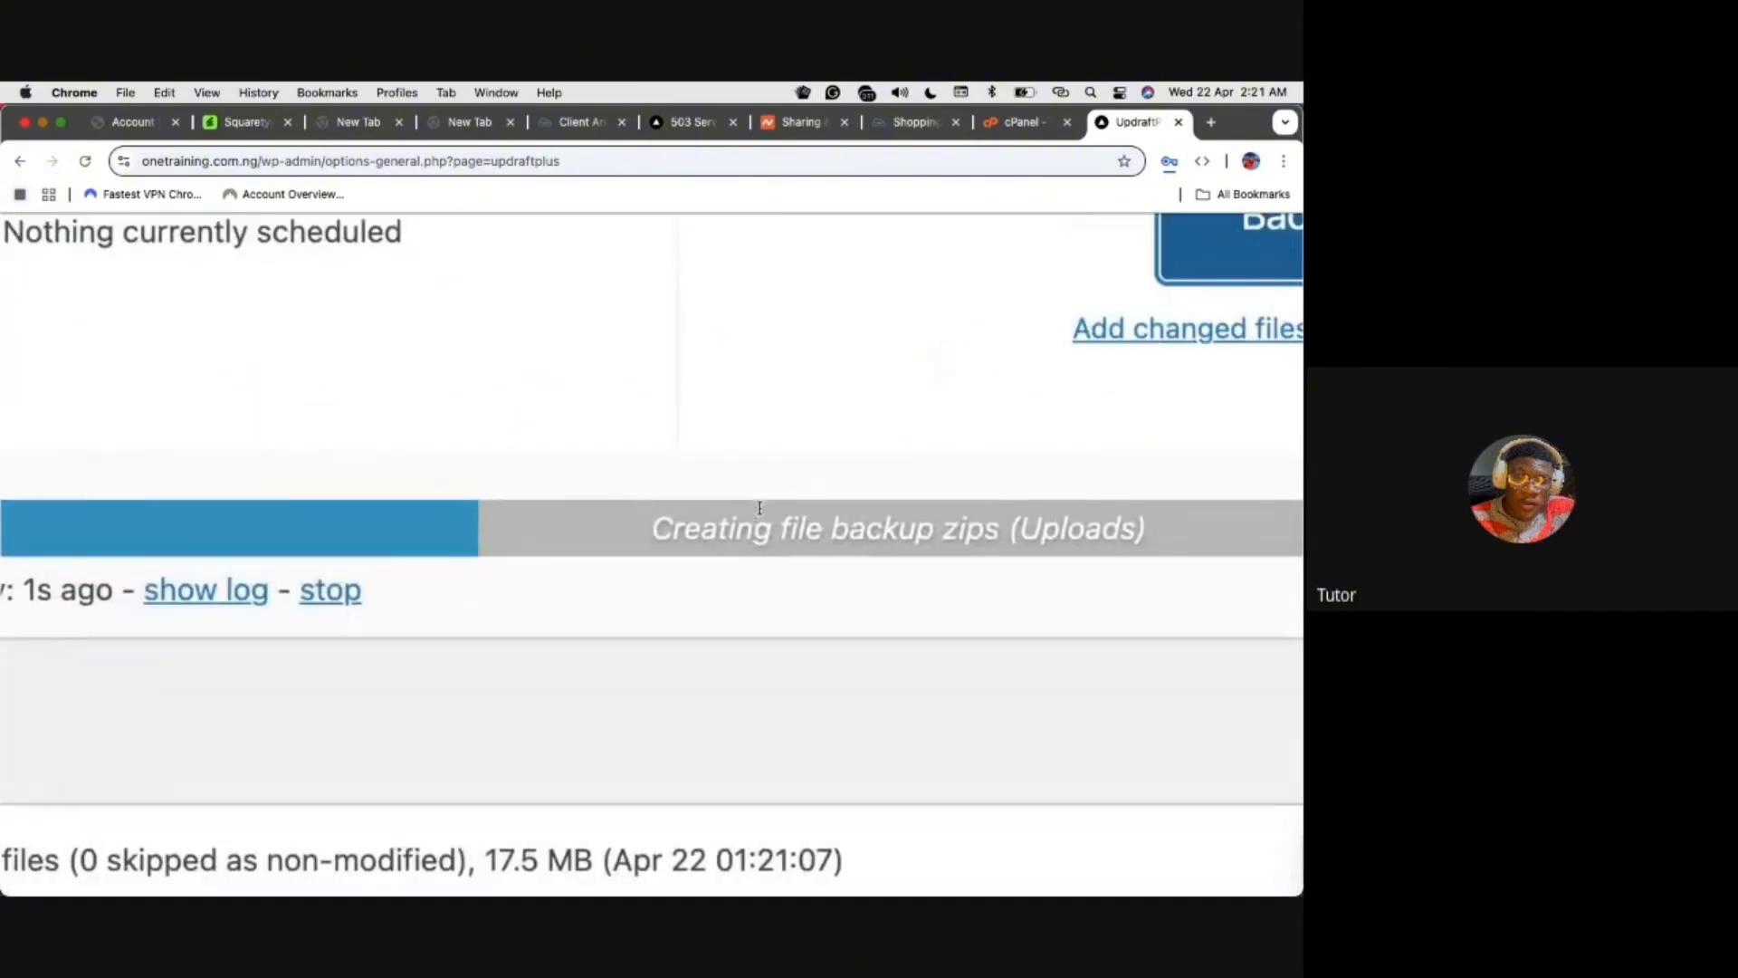
scroll(760, 508, "right", 2)
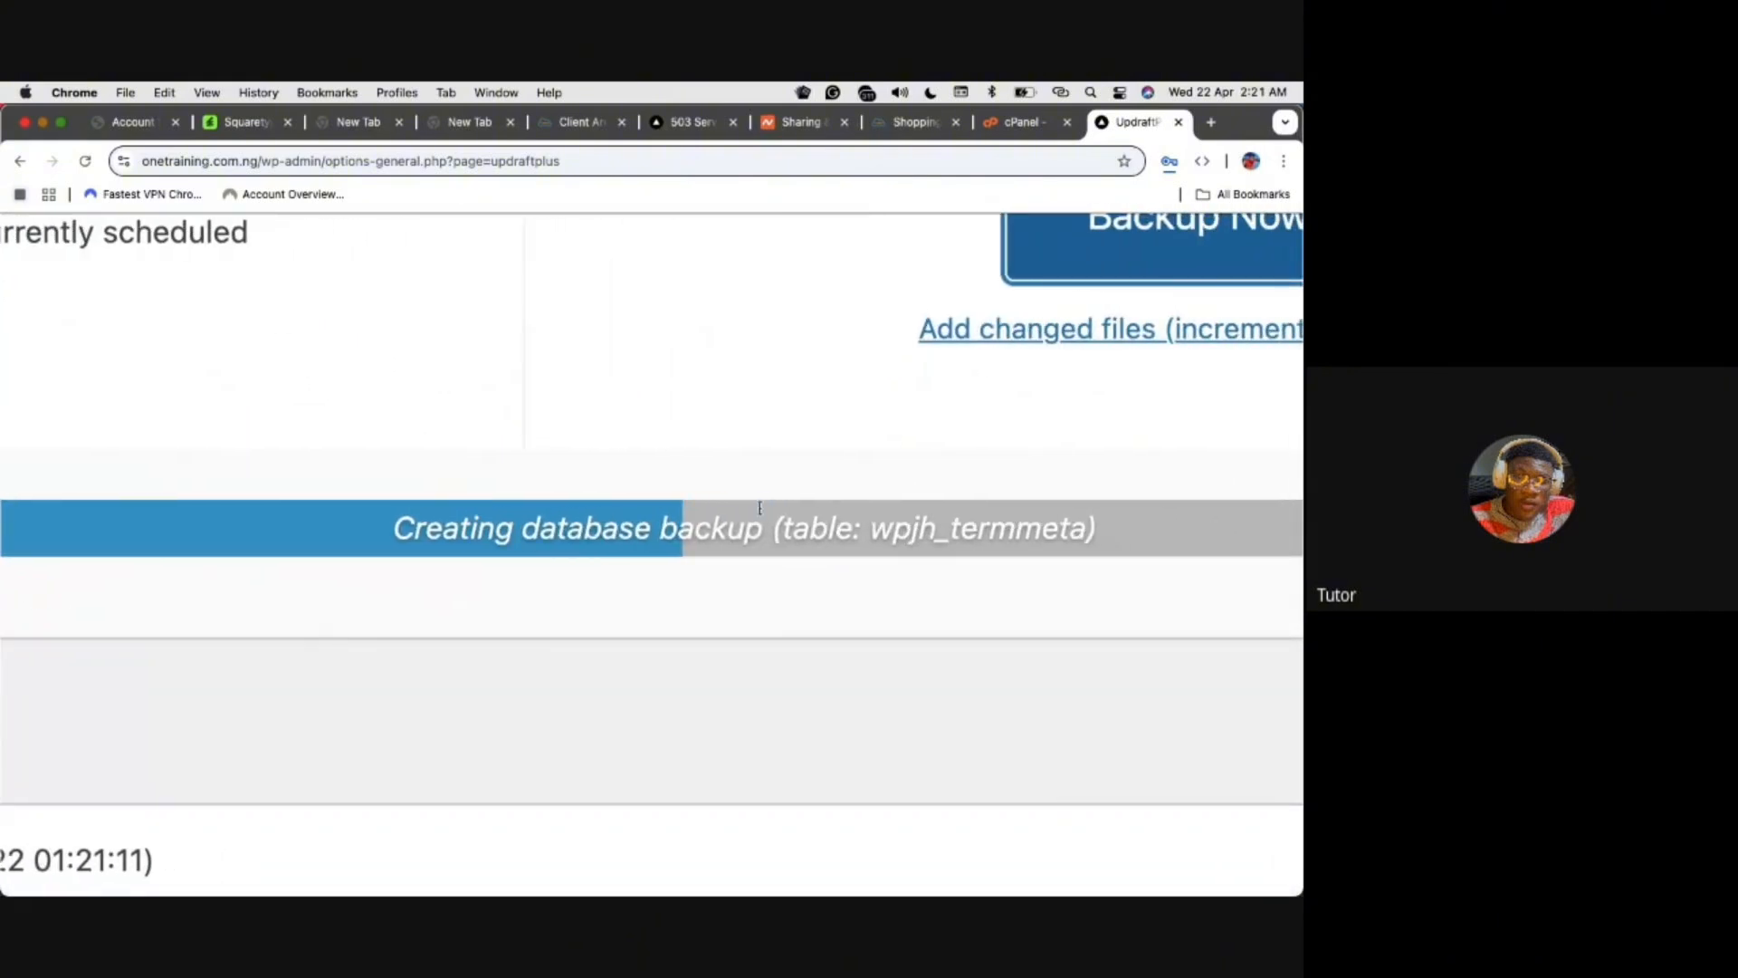
scroll(760, 508, "down", 5)
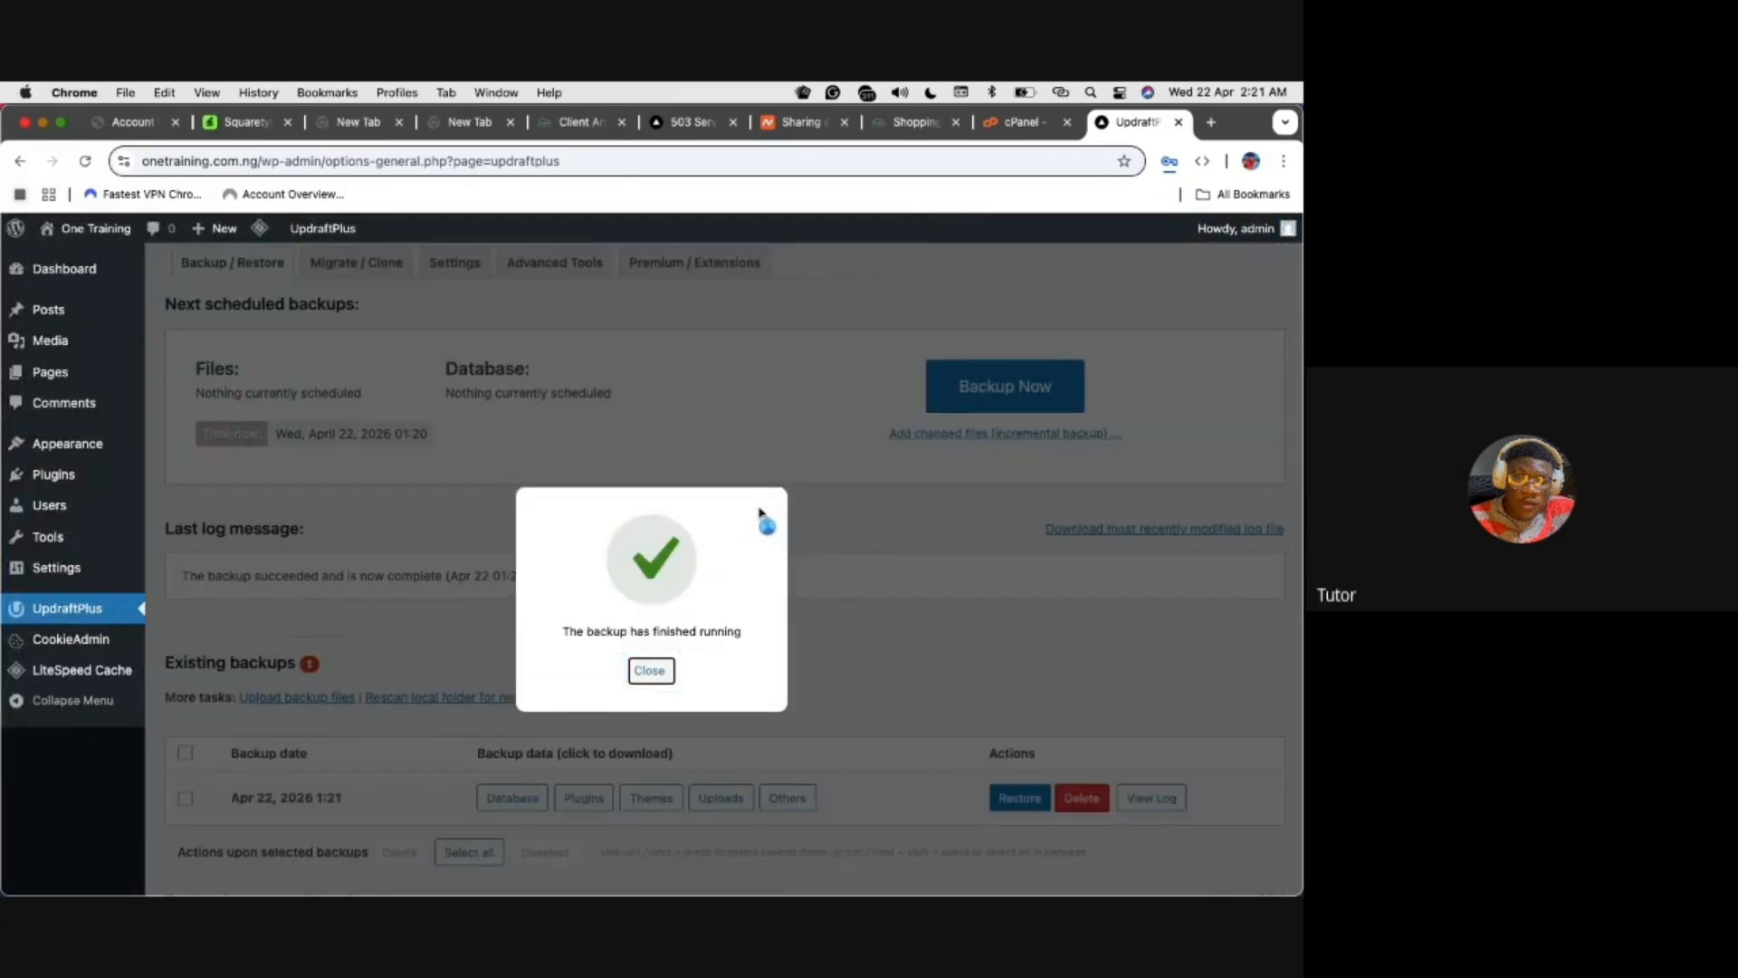
scroll(760, 512, "up", 5)
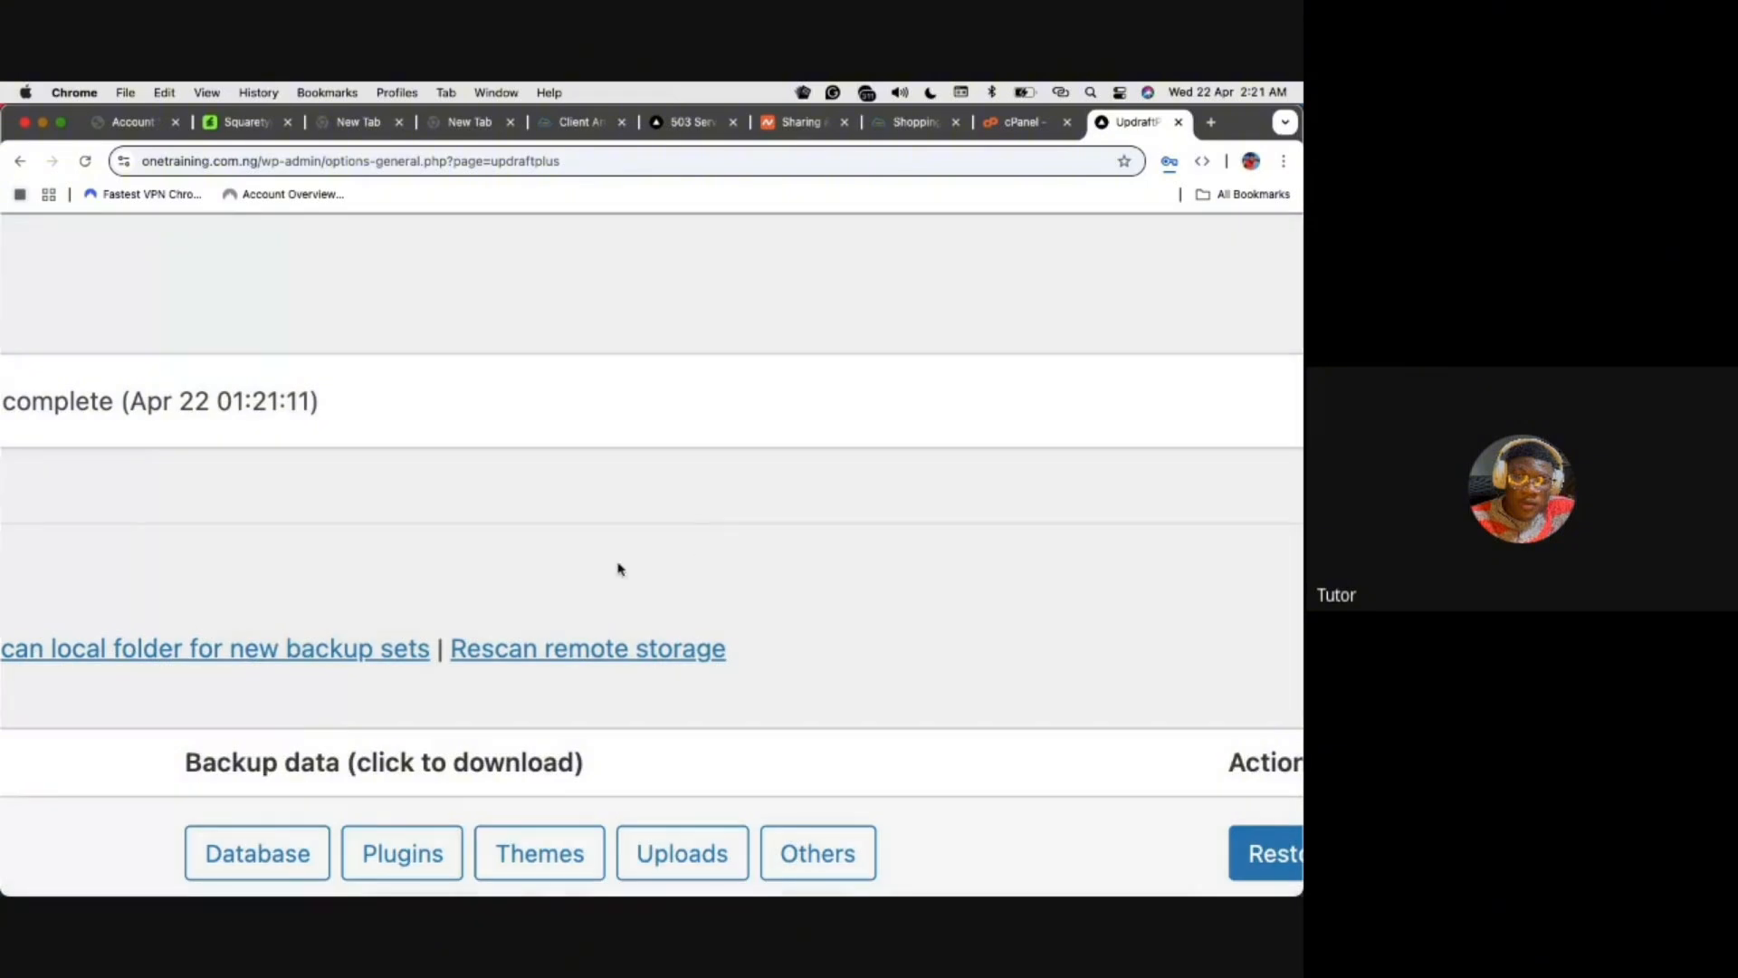
scroll(621, 569, "down", 5)
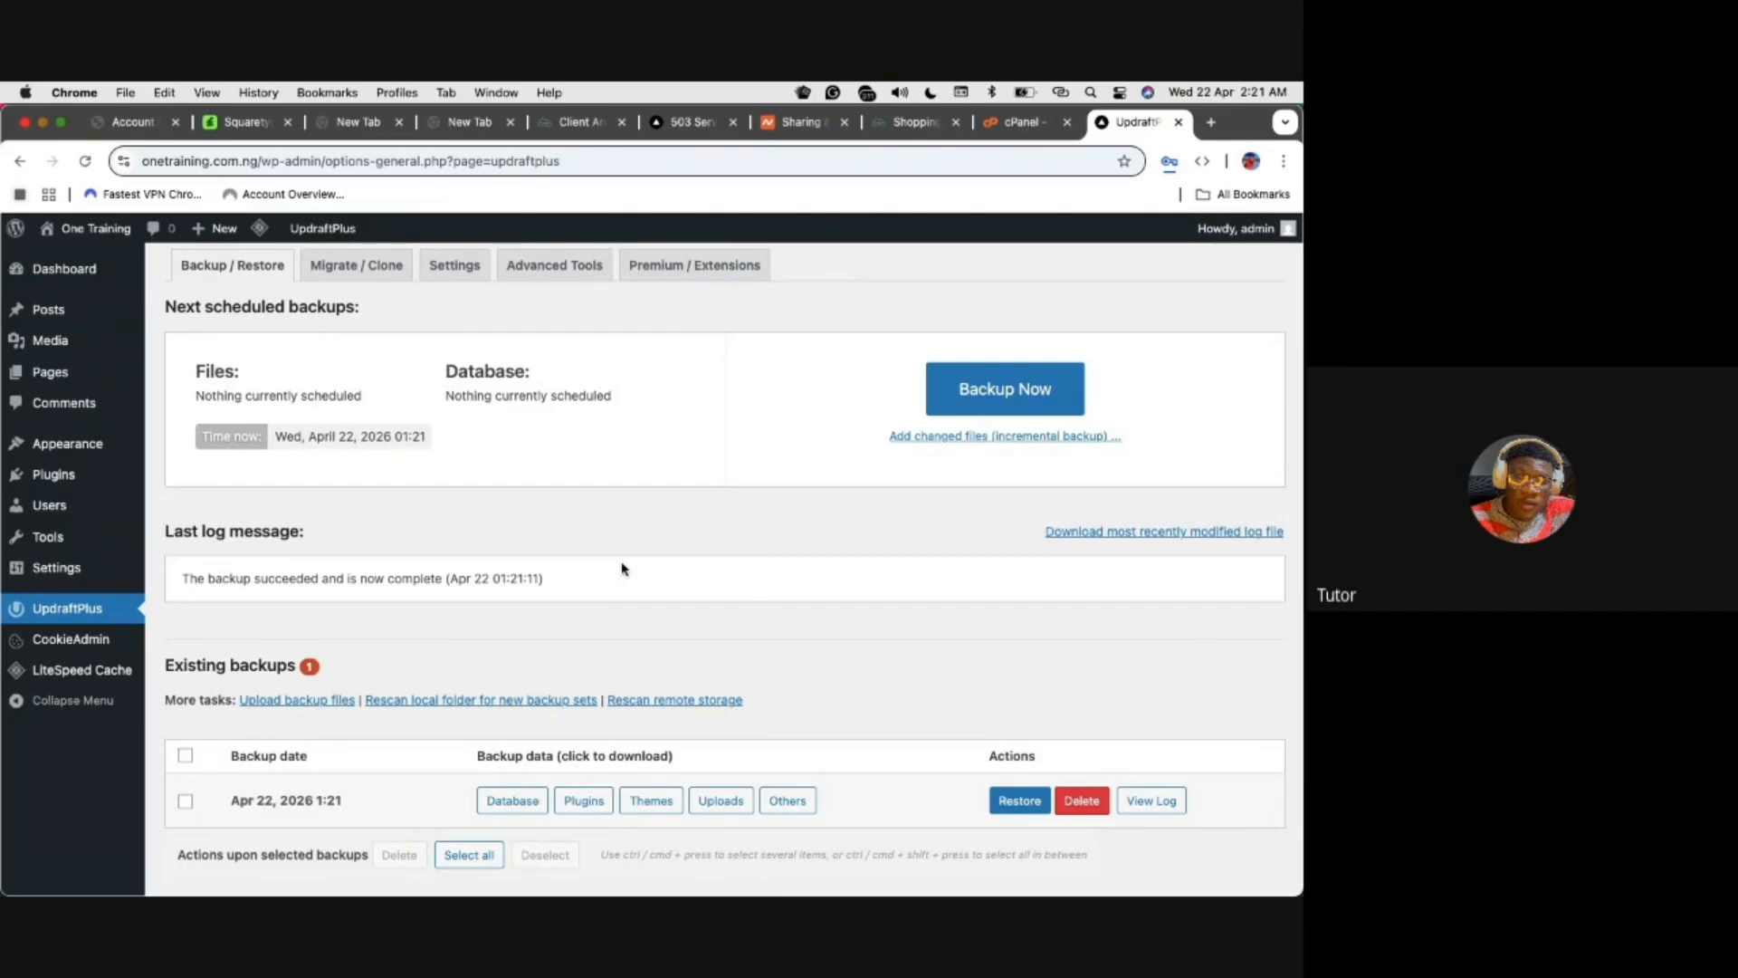
scroll(483, 746, "up", 5)
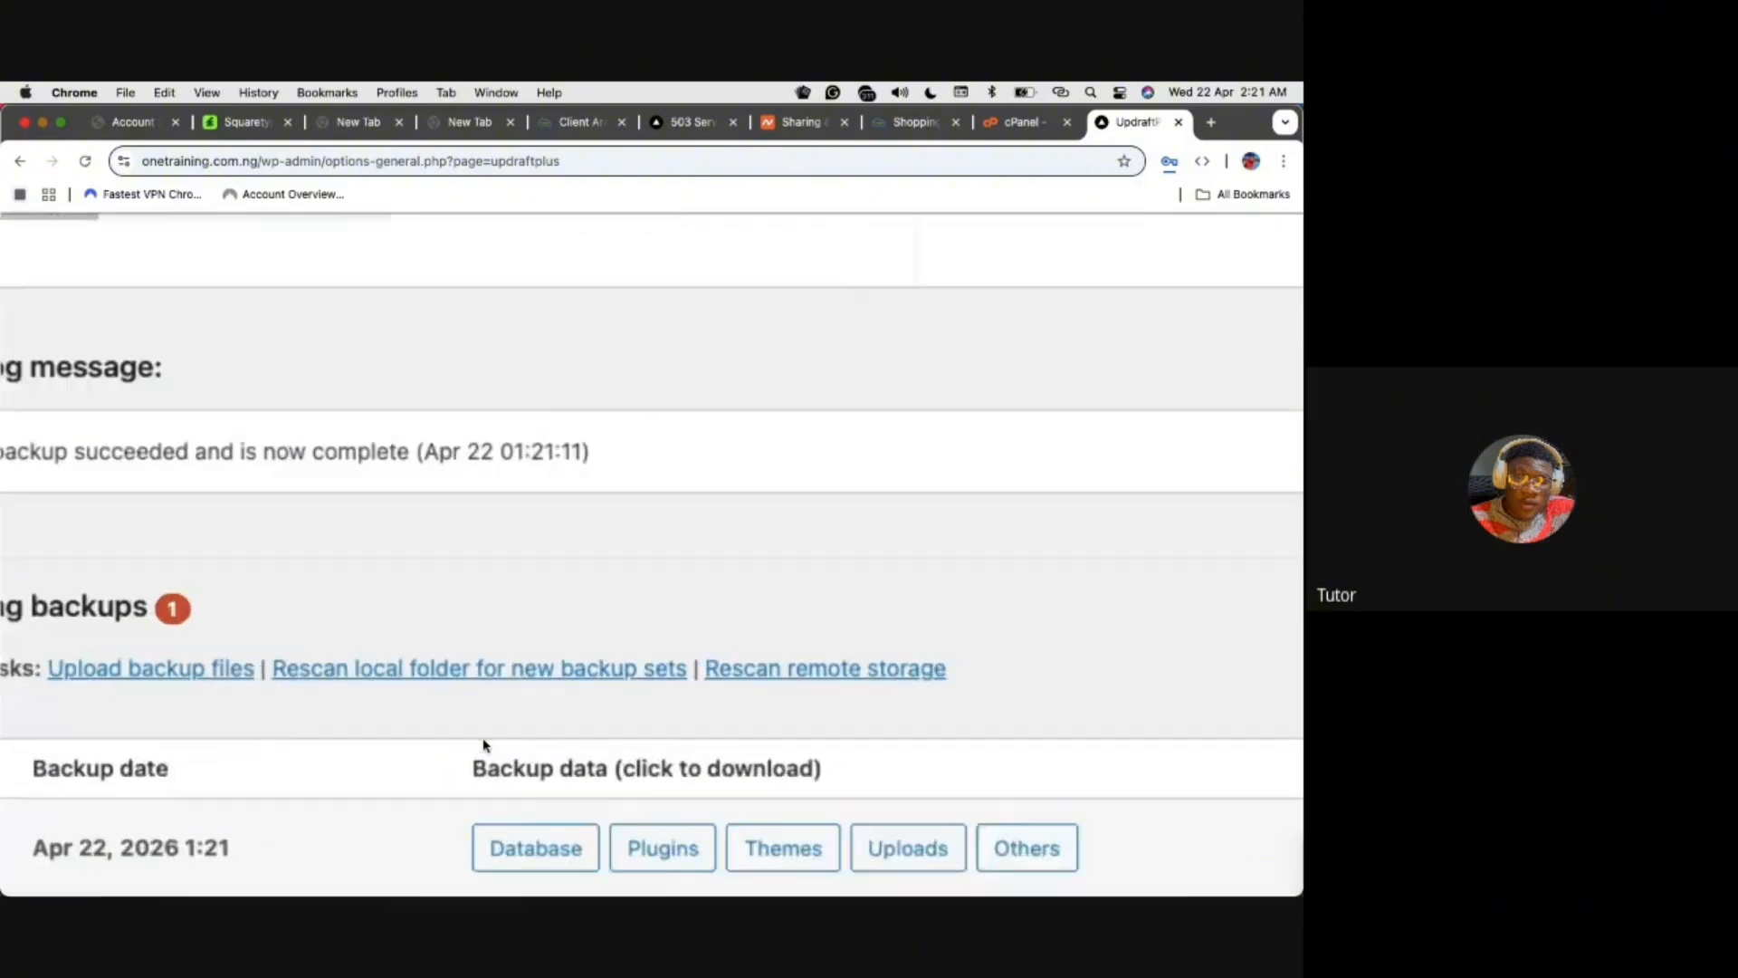
scroll(484, 746, "down", 3)
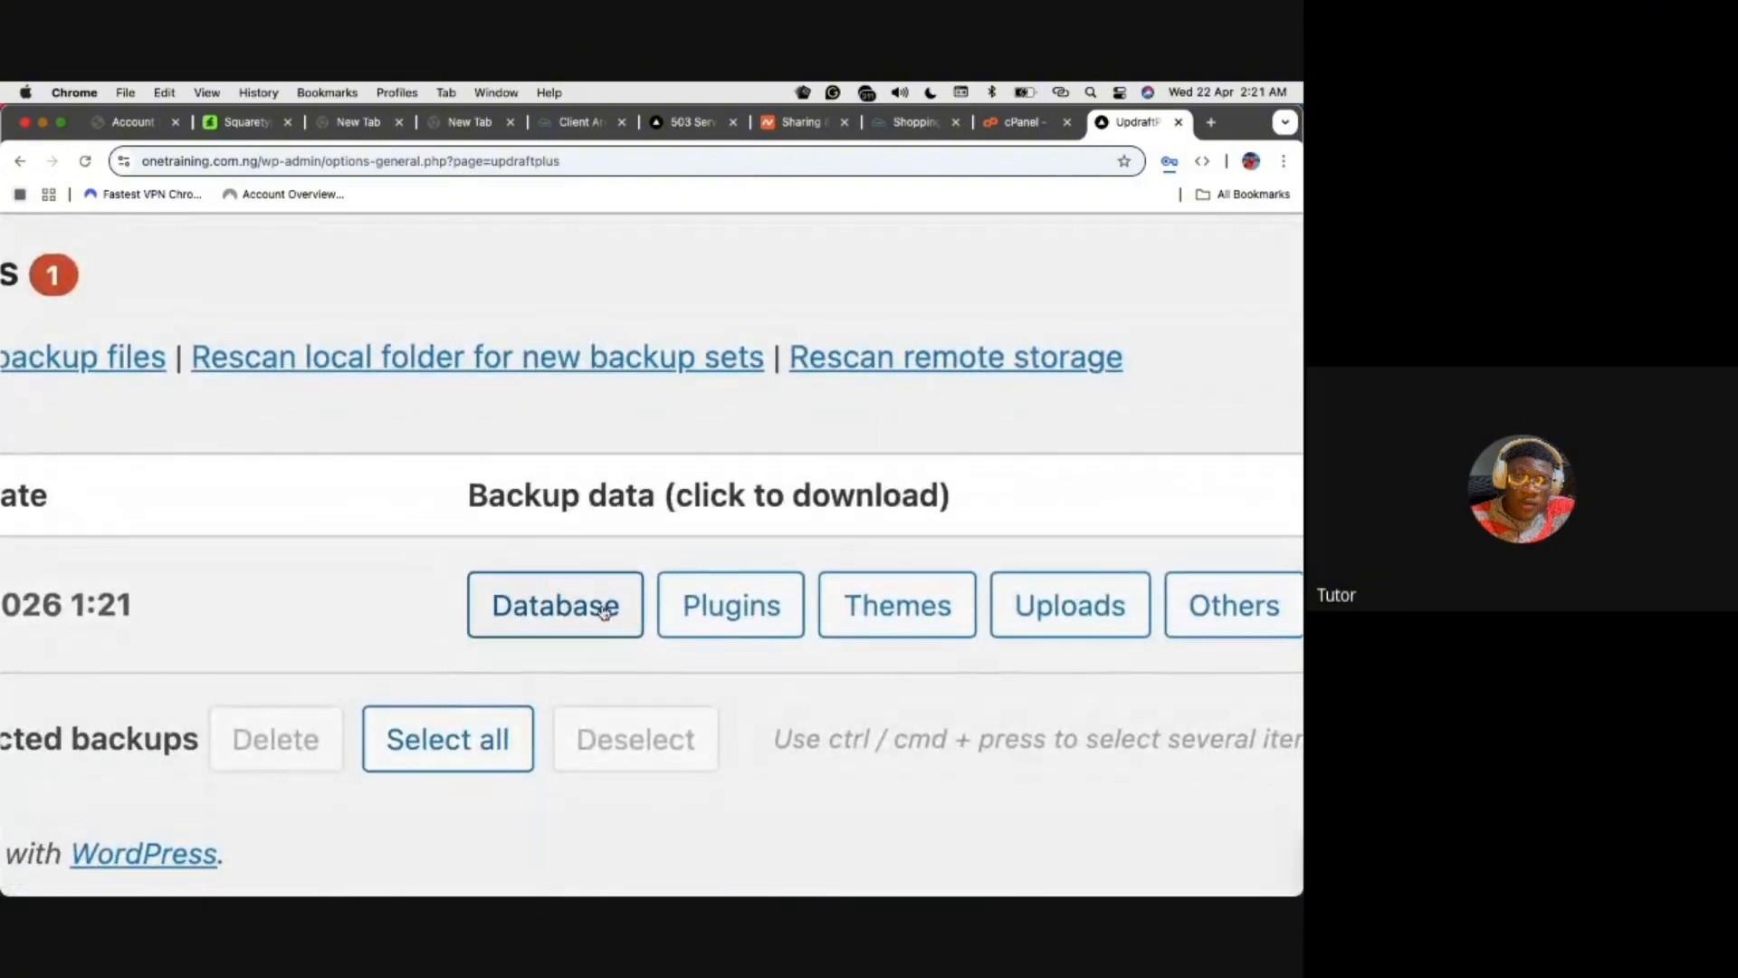
scroll(769, 611, "right", 3)
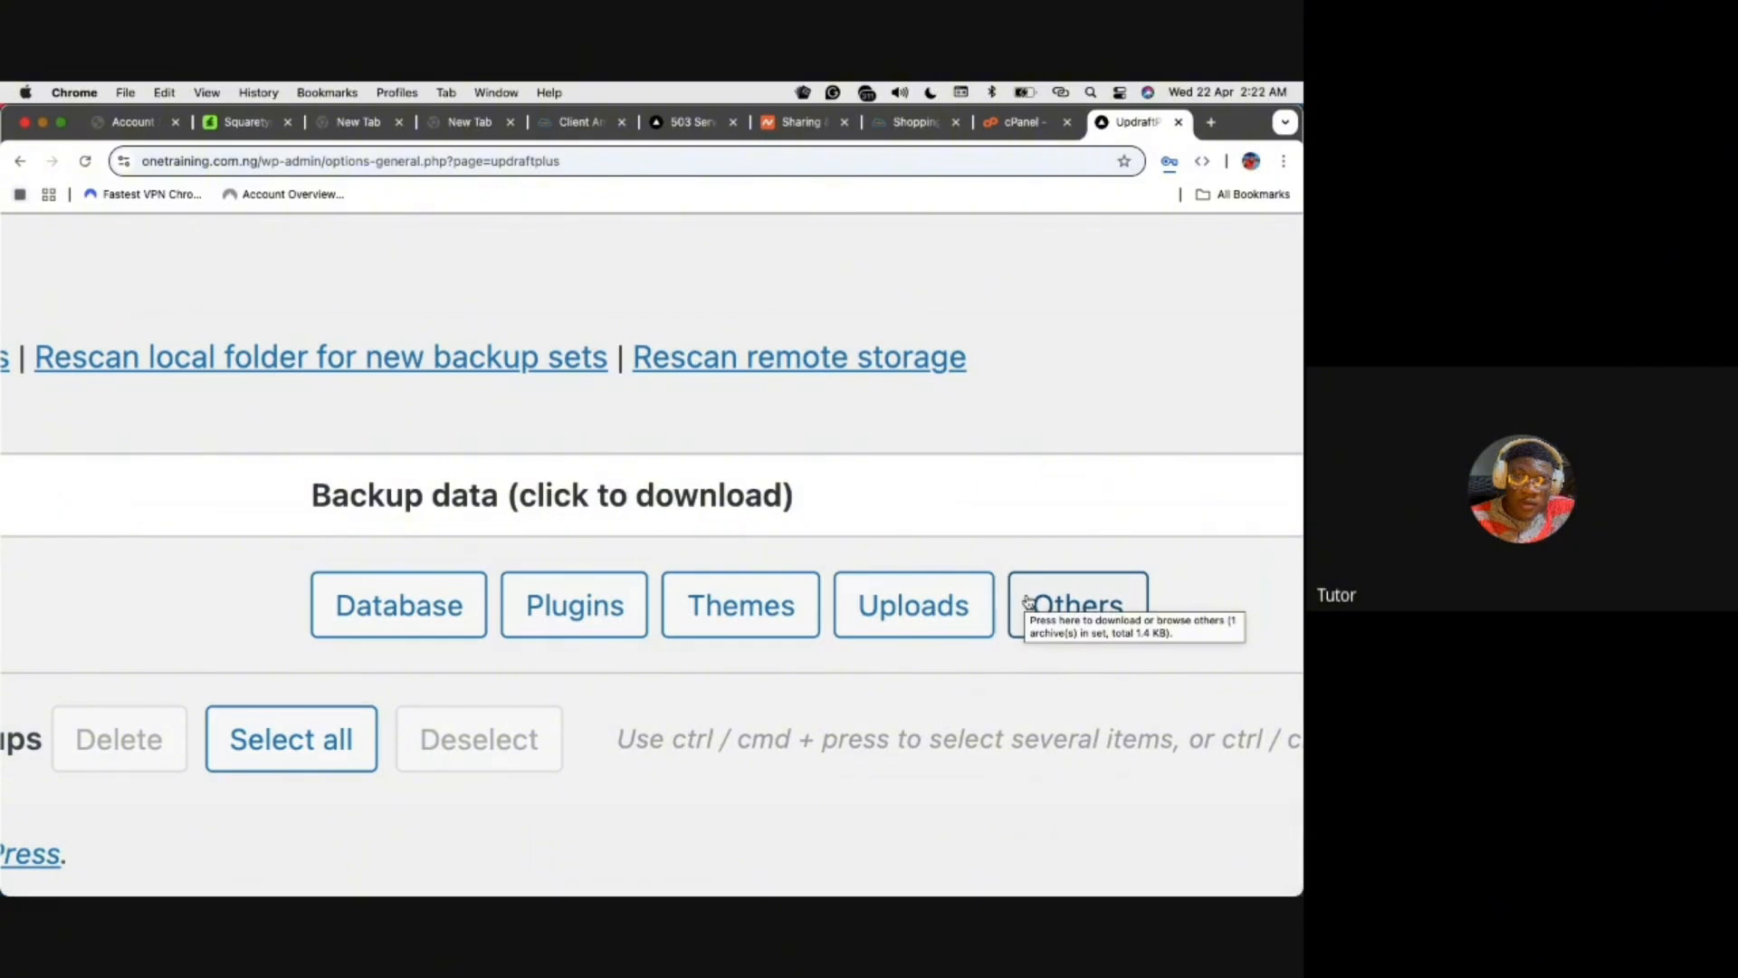
scroll(1027, 602, "down", 5)
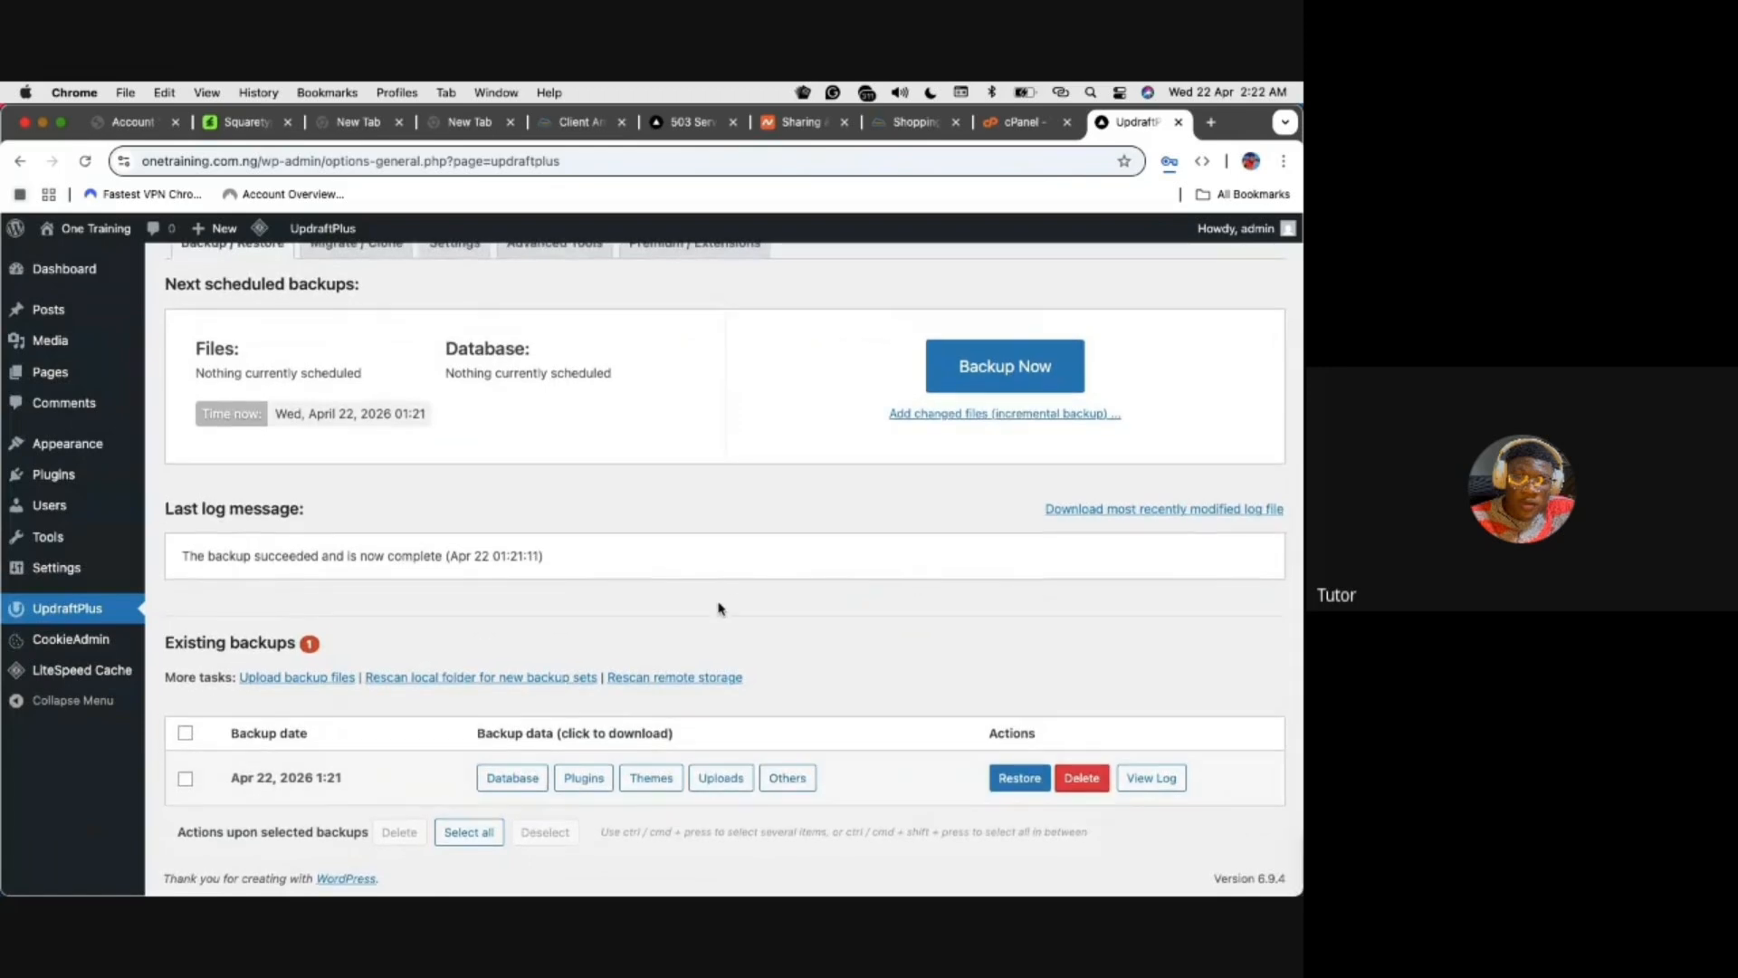
Examine the Apr 22, 2026 1:21 backup set and its downloadable parts under Existing backups
scroll(719, 609, "up", 5)
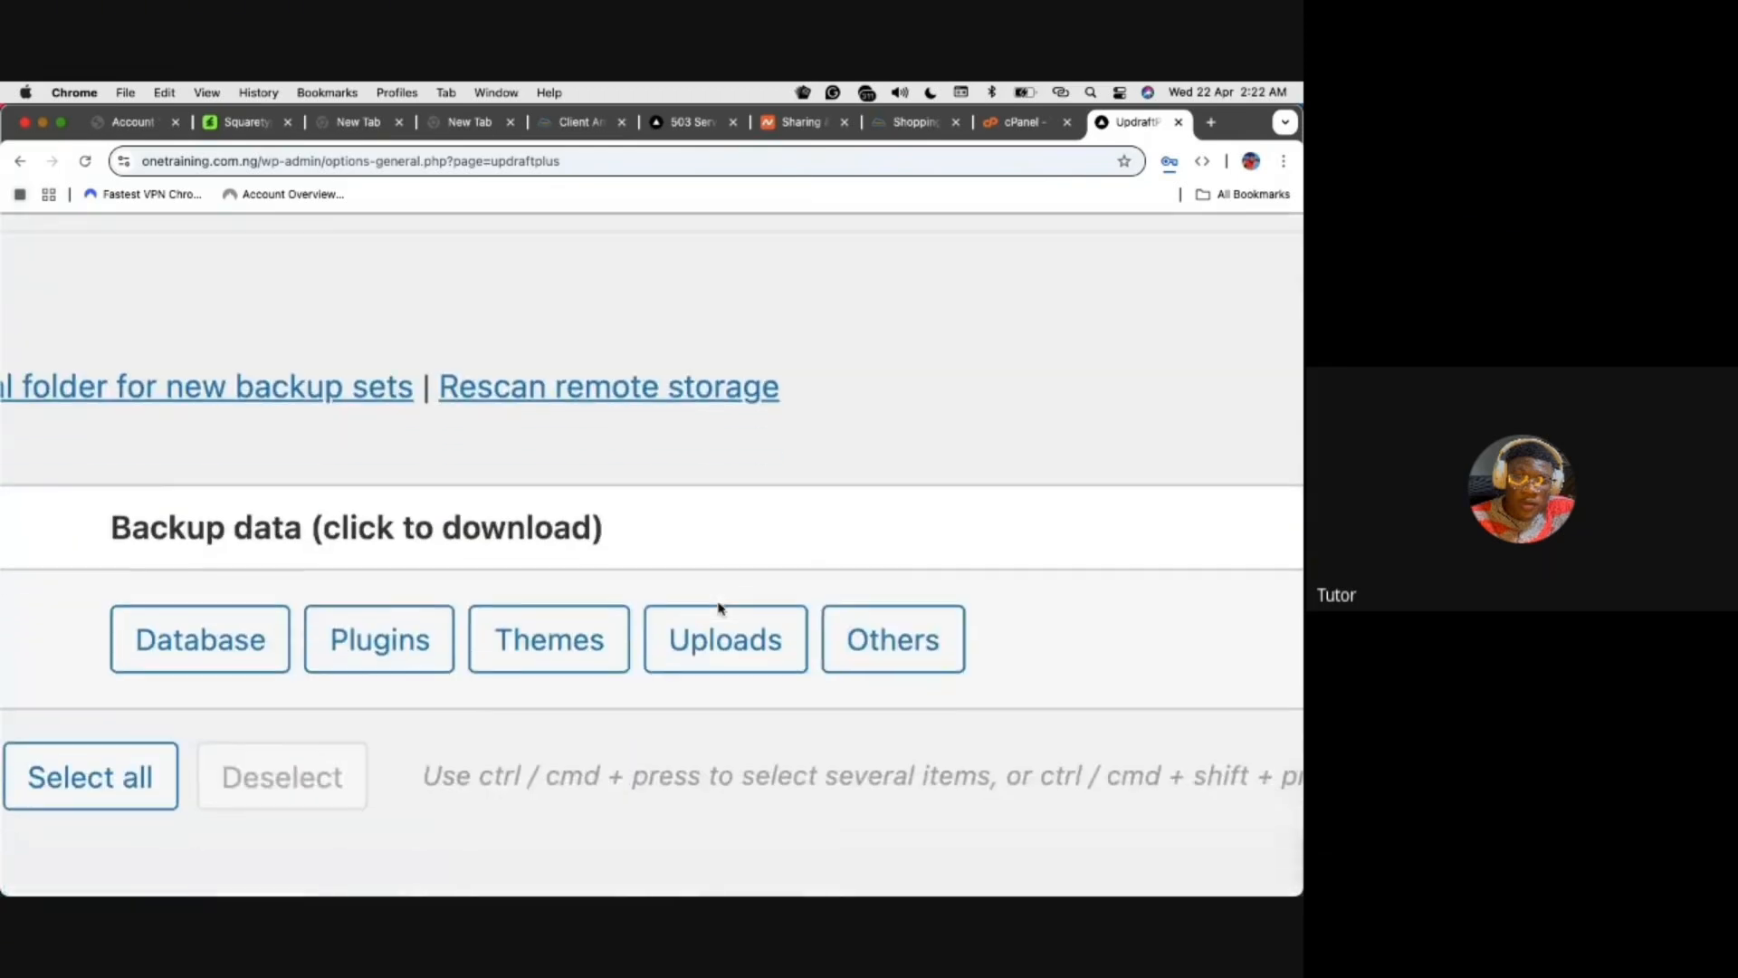
scroll(719, 607, "right", 3)
scroll(718, 604, "left", 10)
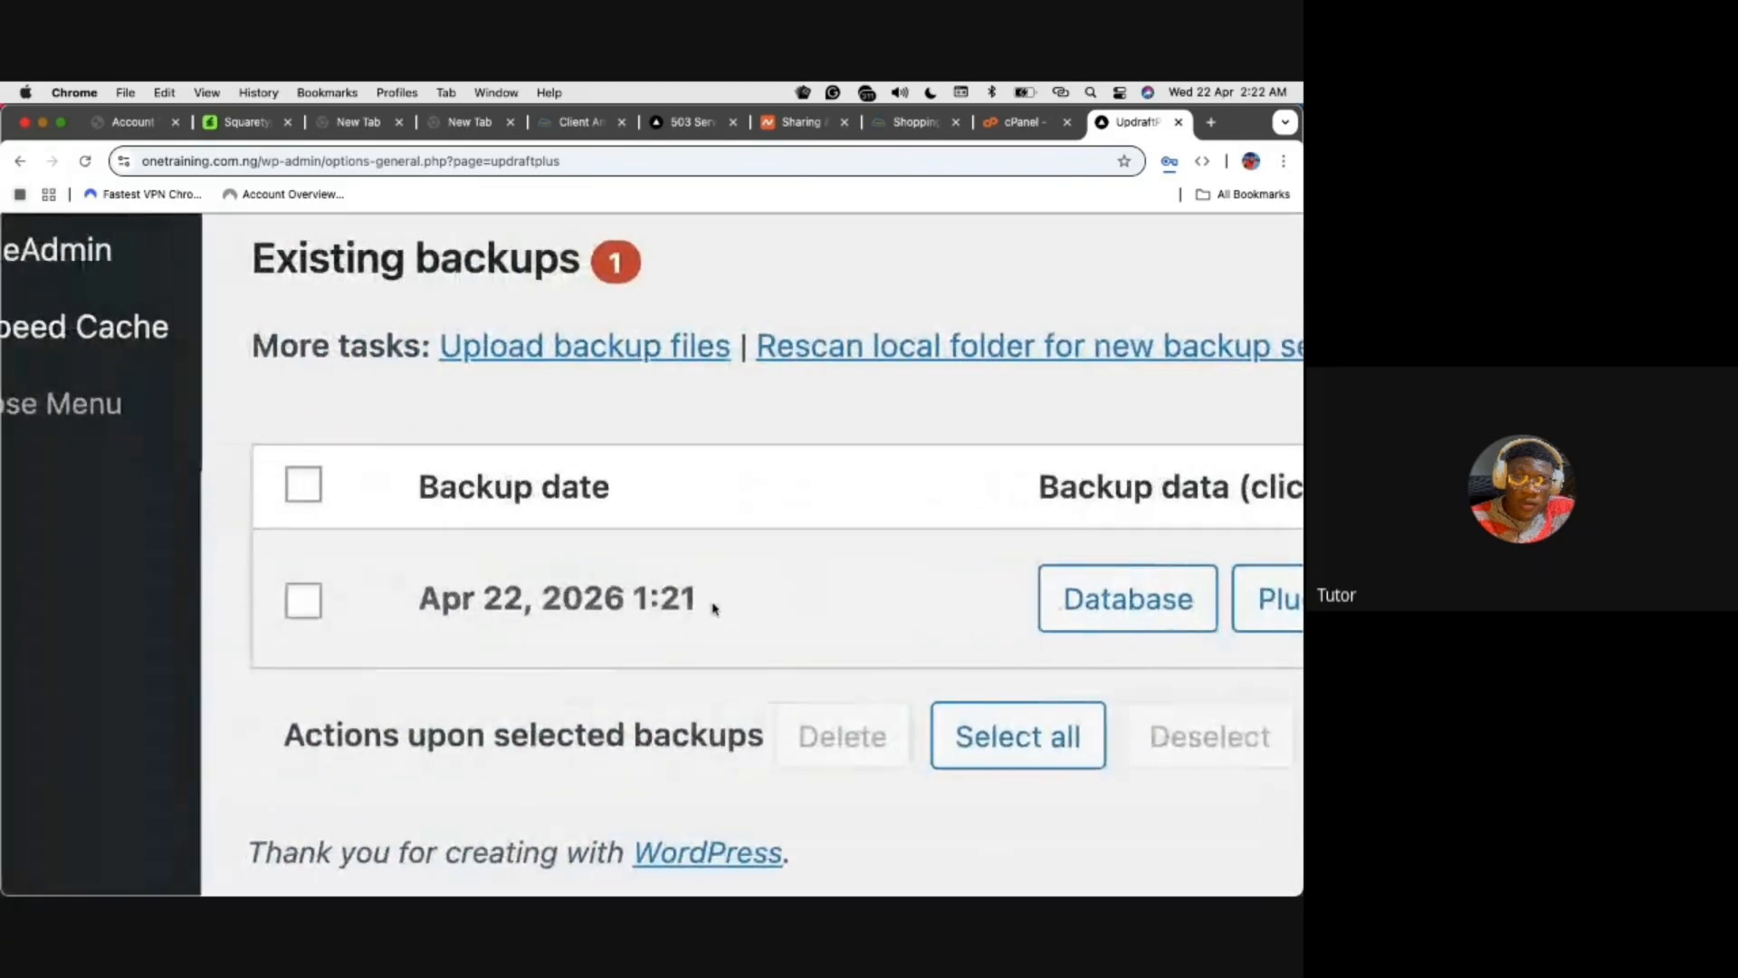
scroll(833, 602, "right", 6)
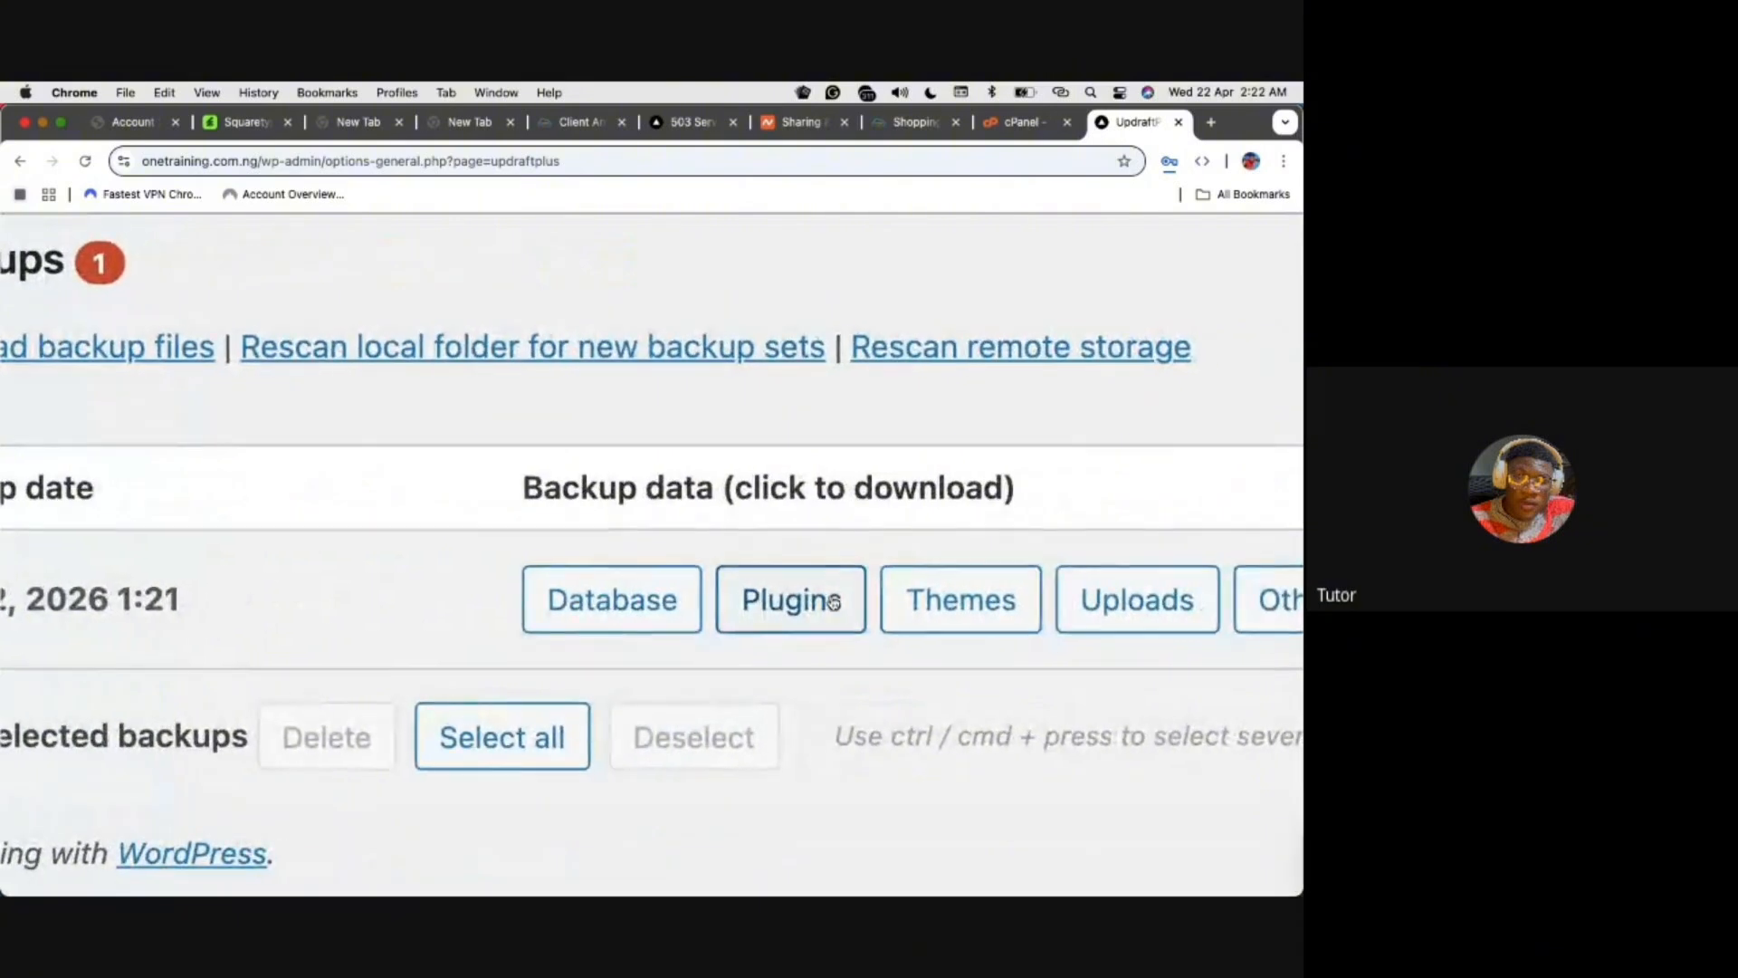
scroll(833, 602, "down", 5)
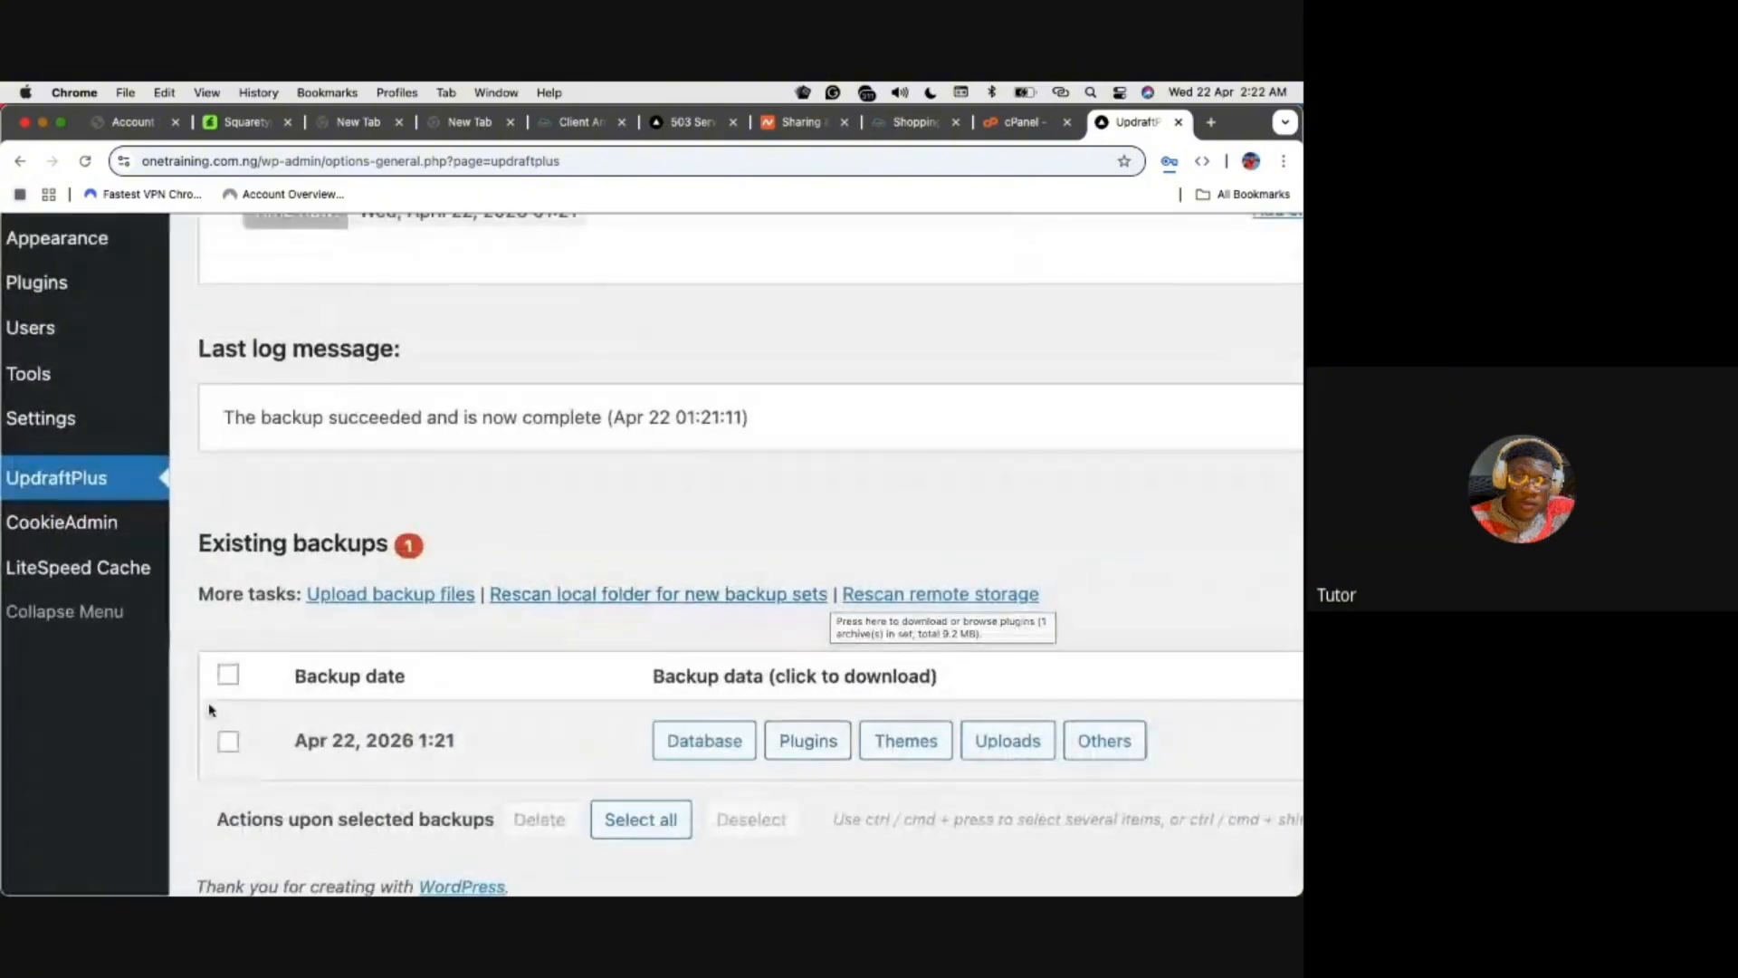
left_click(229, 743)
scroll(407, 733, "down", 1)
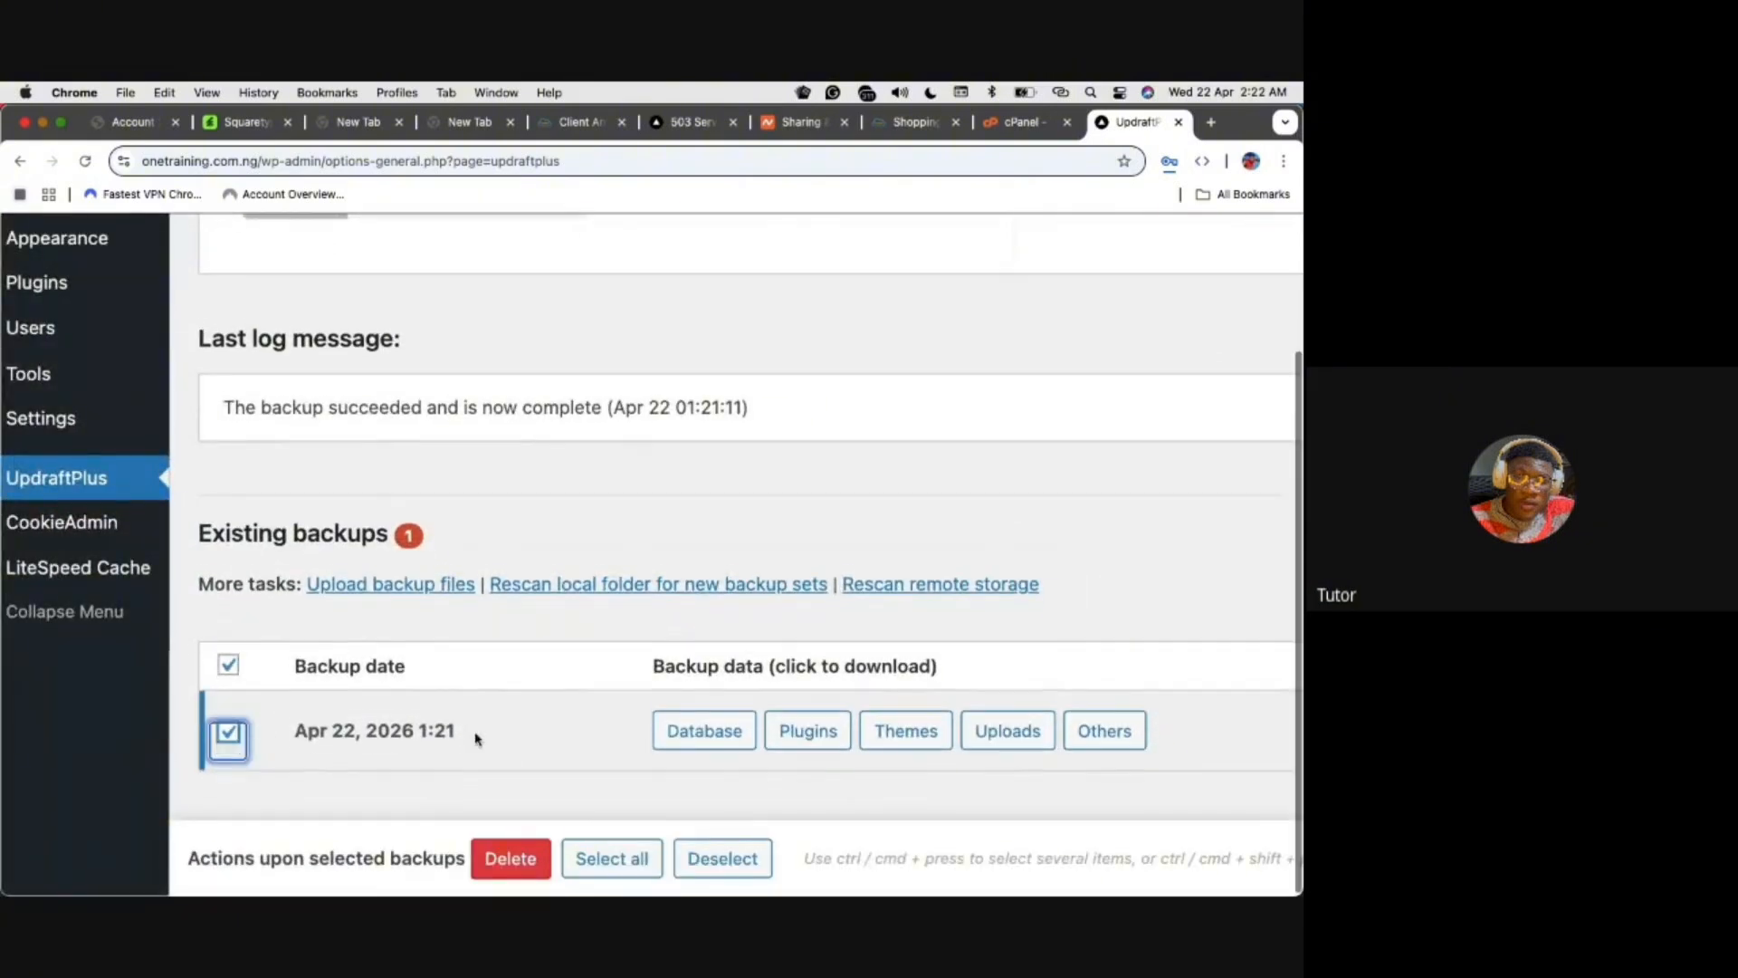
left_click(231, 724)
Prepare the Database and Plugins parts of the Apr 22, 2026 1:21 backup for download
scroll(711, 723, "right", 2)
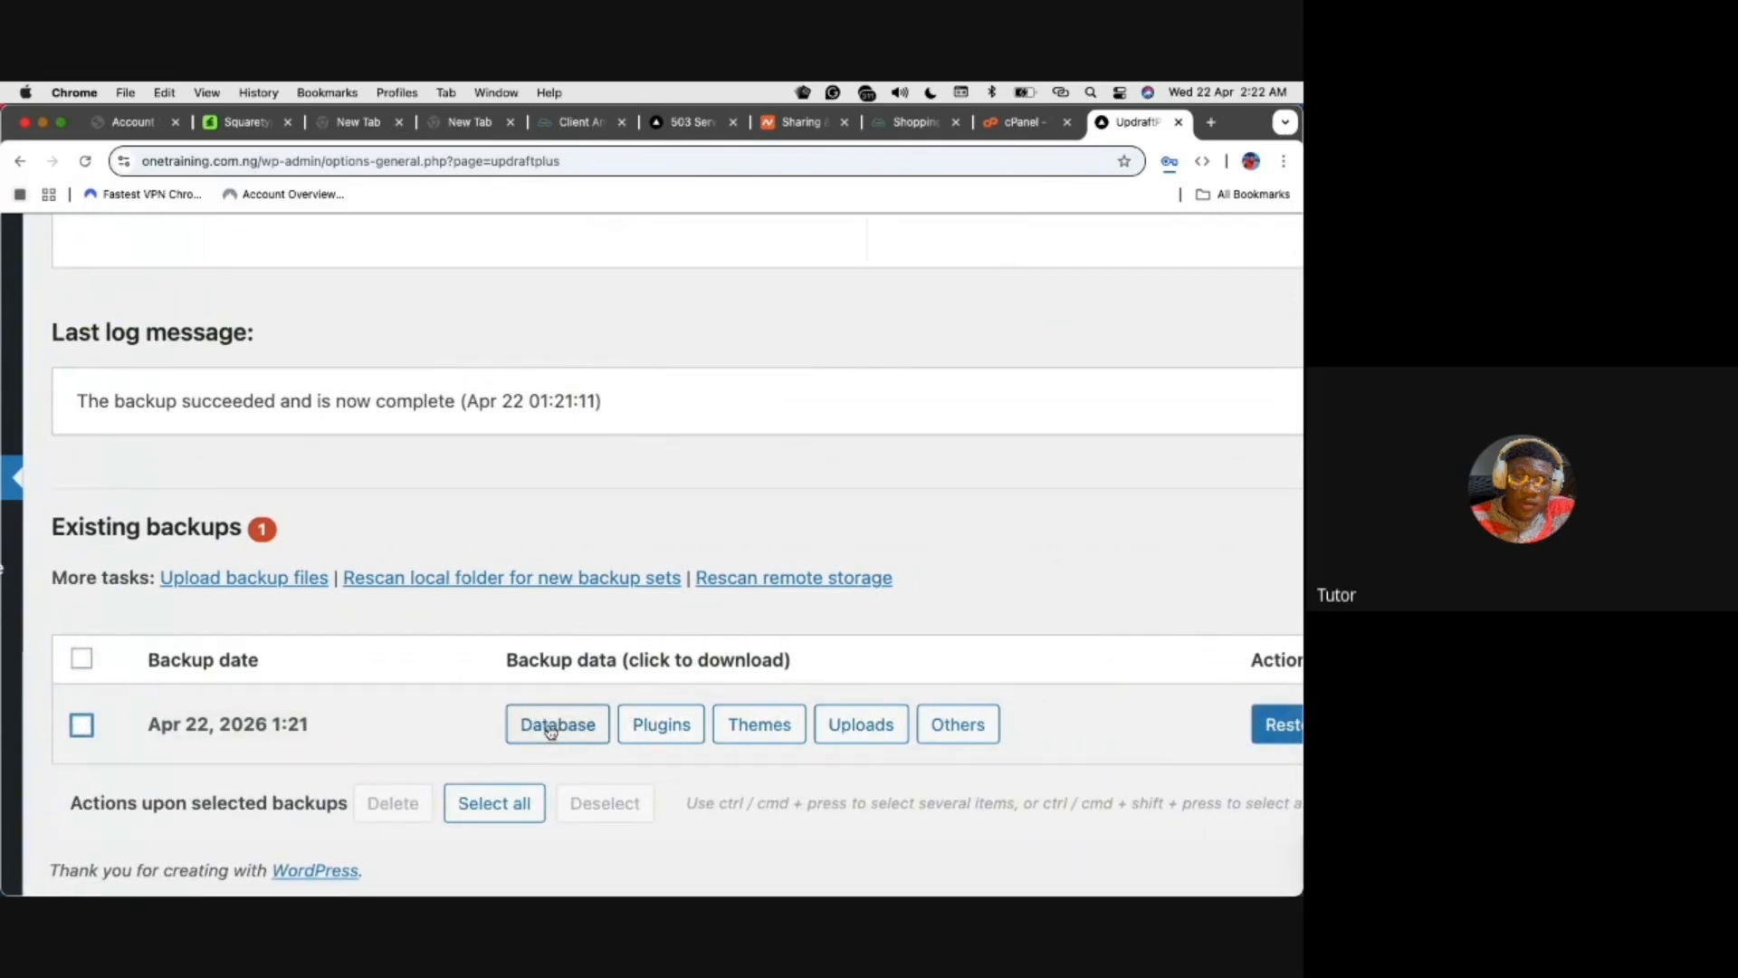
left_click(550, 732)
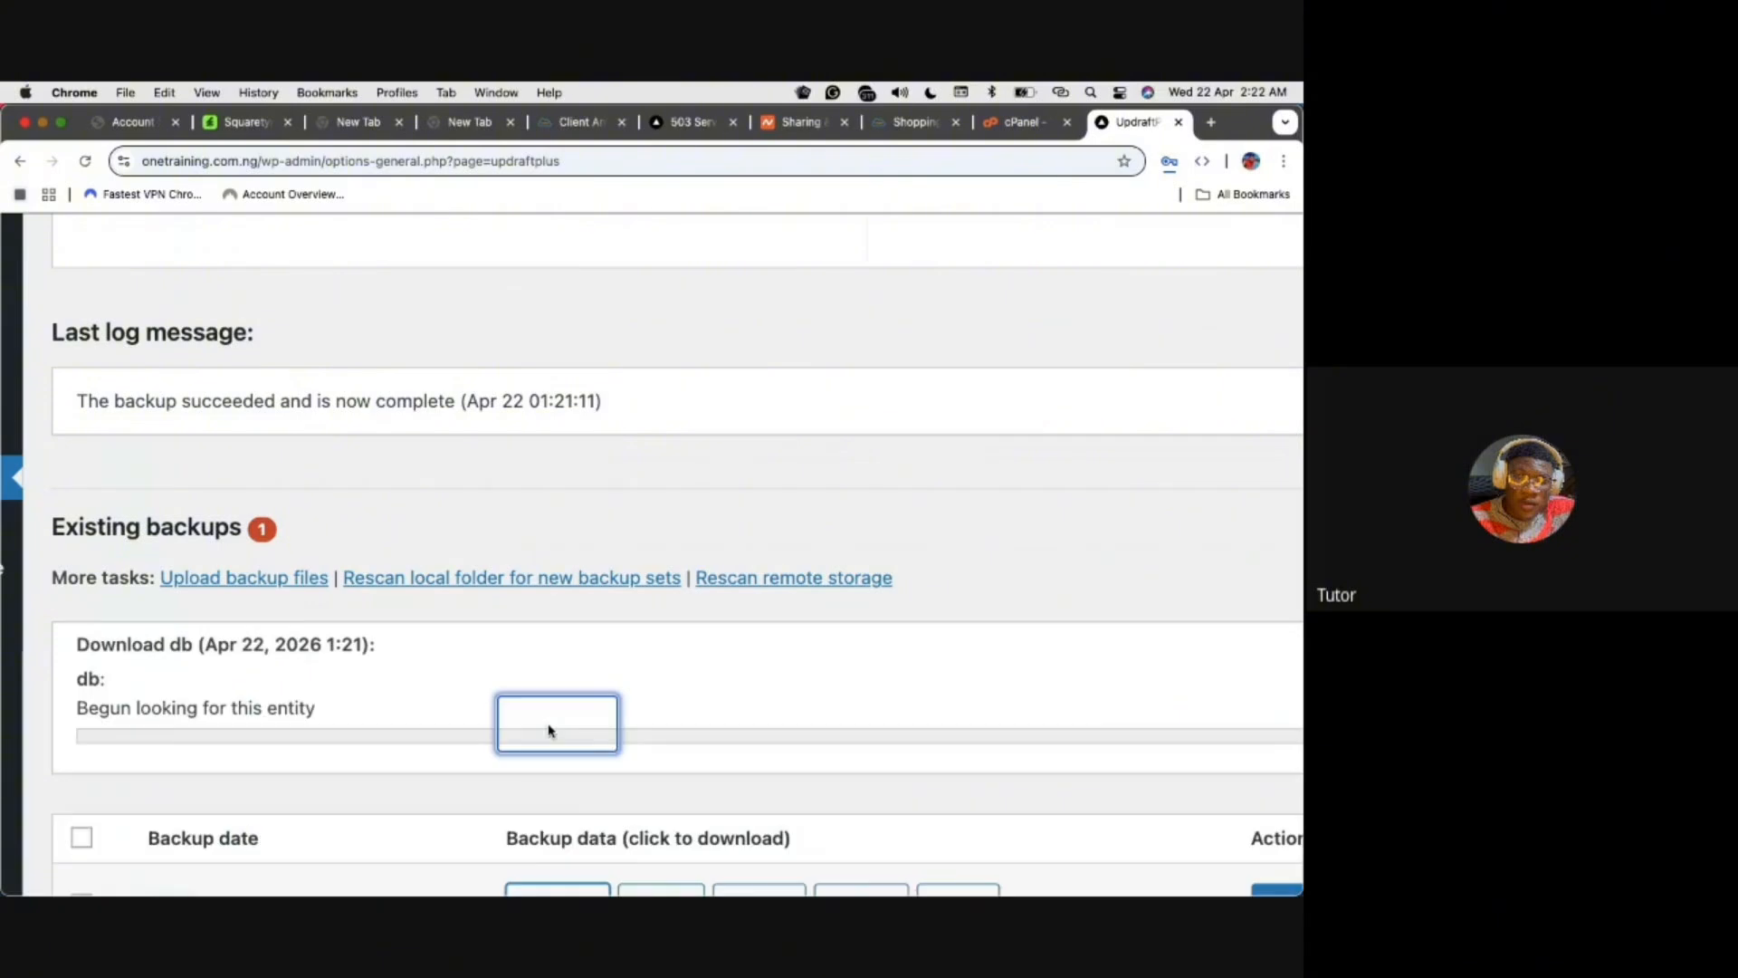
scroll(367, 573, "down", 1)
scroll(367, 572, "down", 3)
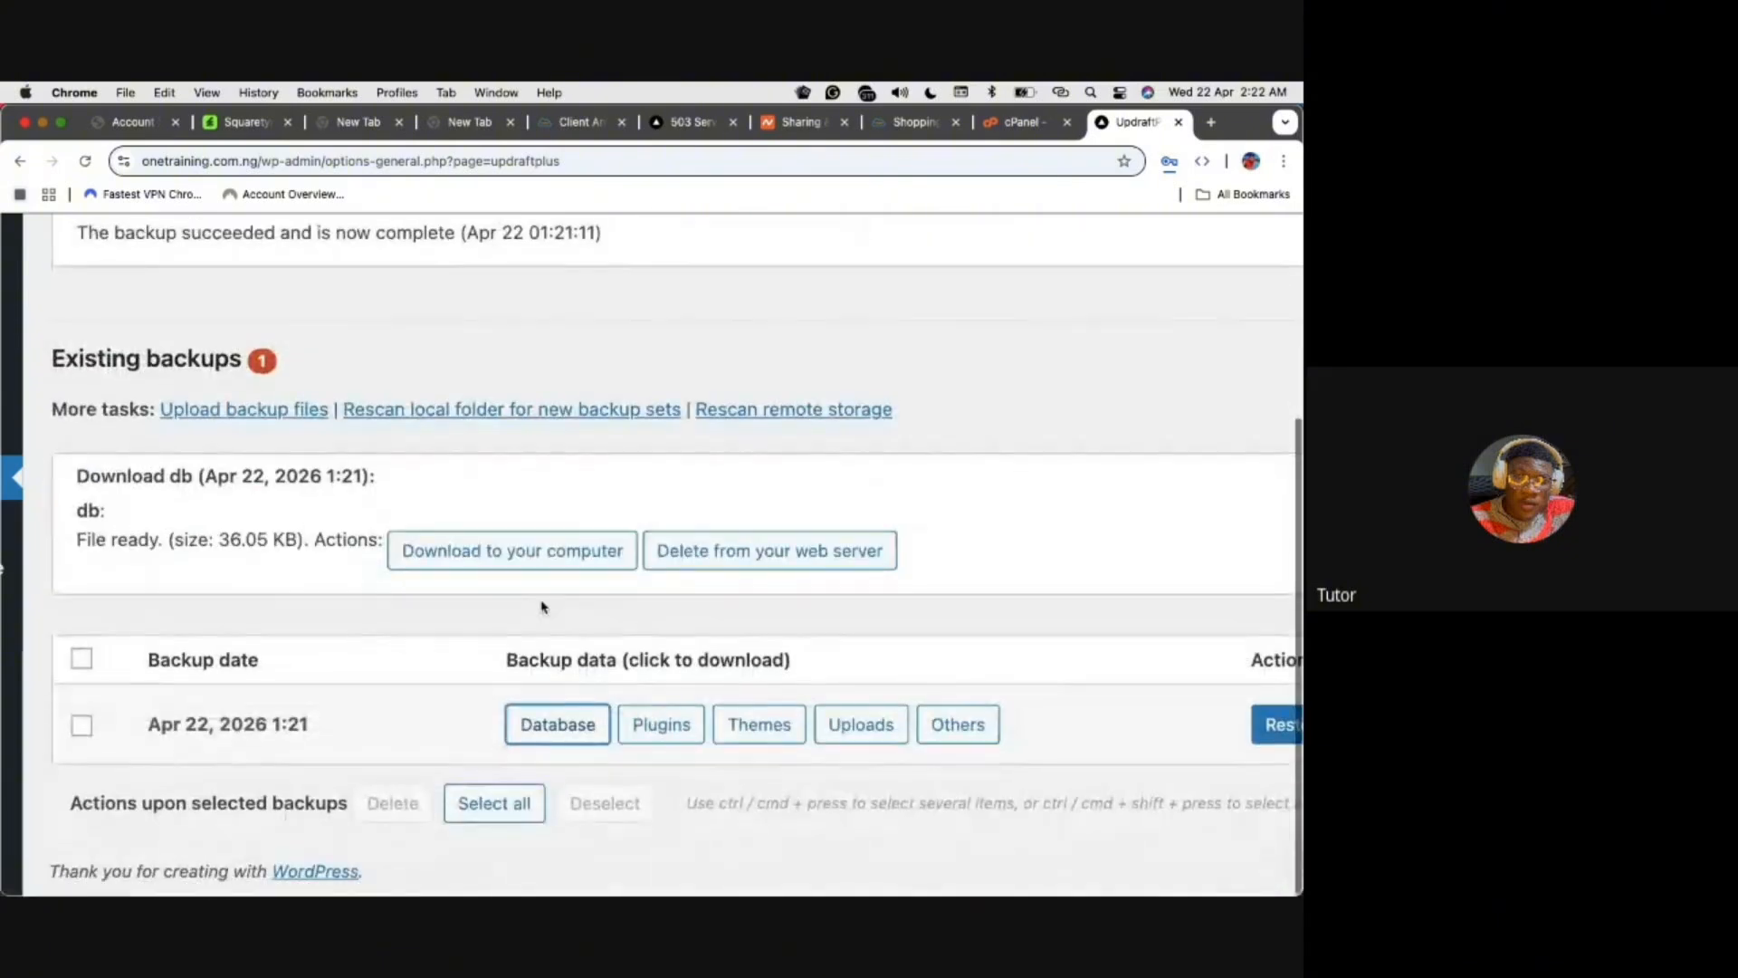
left_click(662, 724)
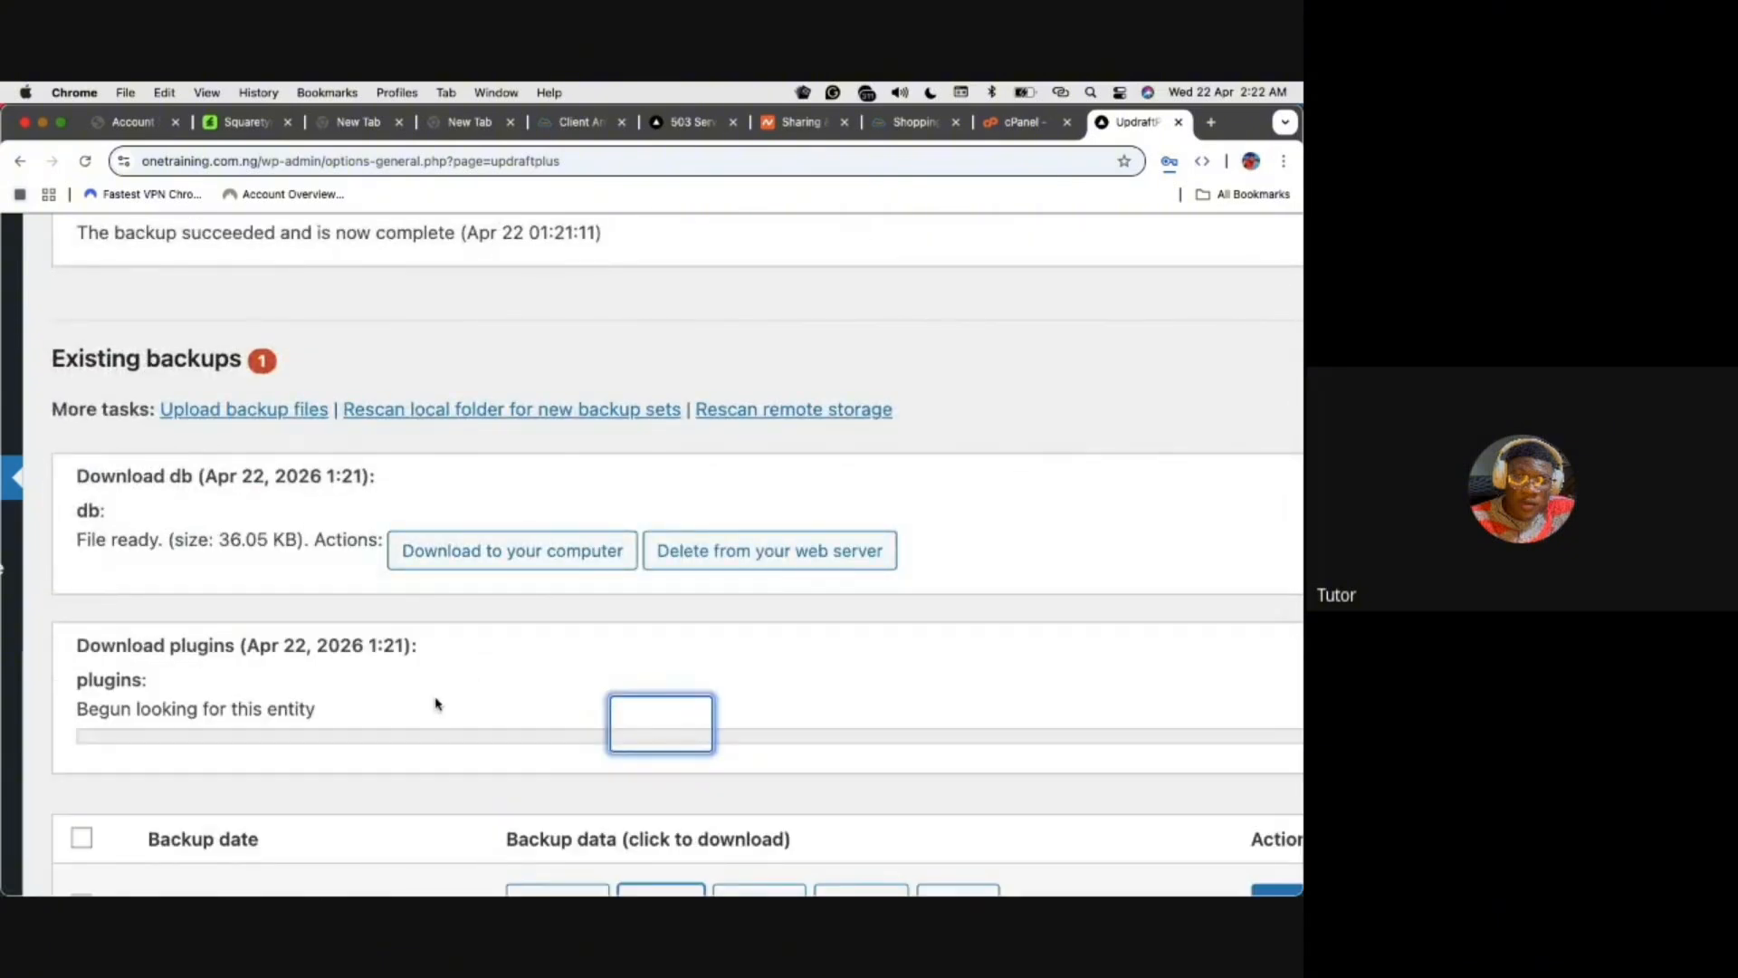
scroll(516, 697, "down", 4)
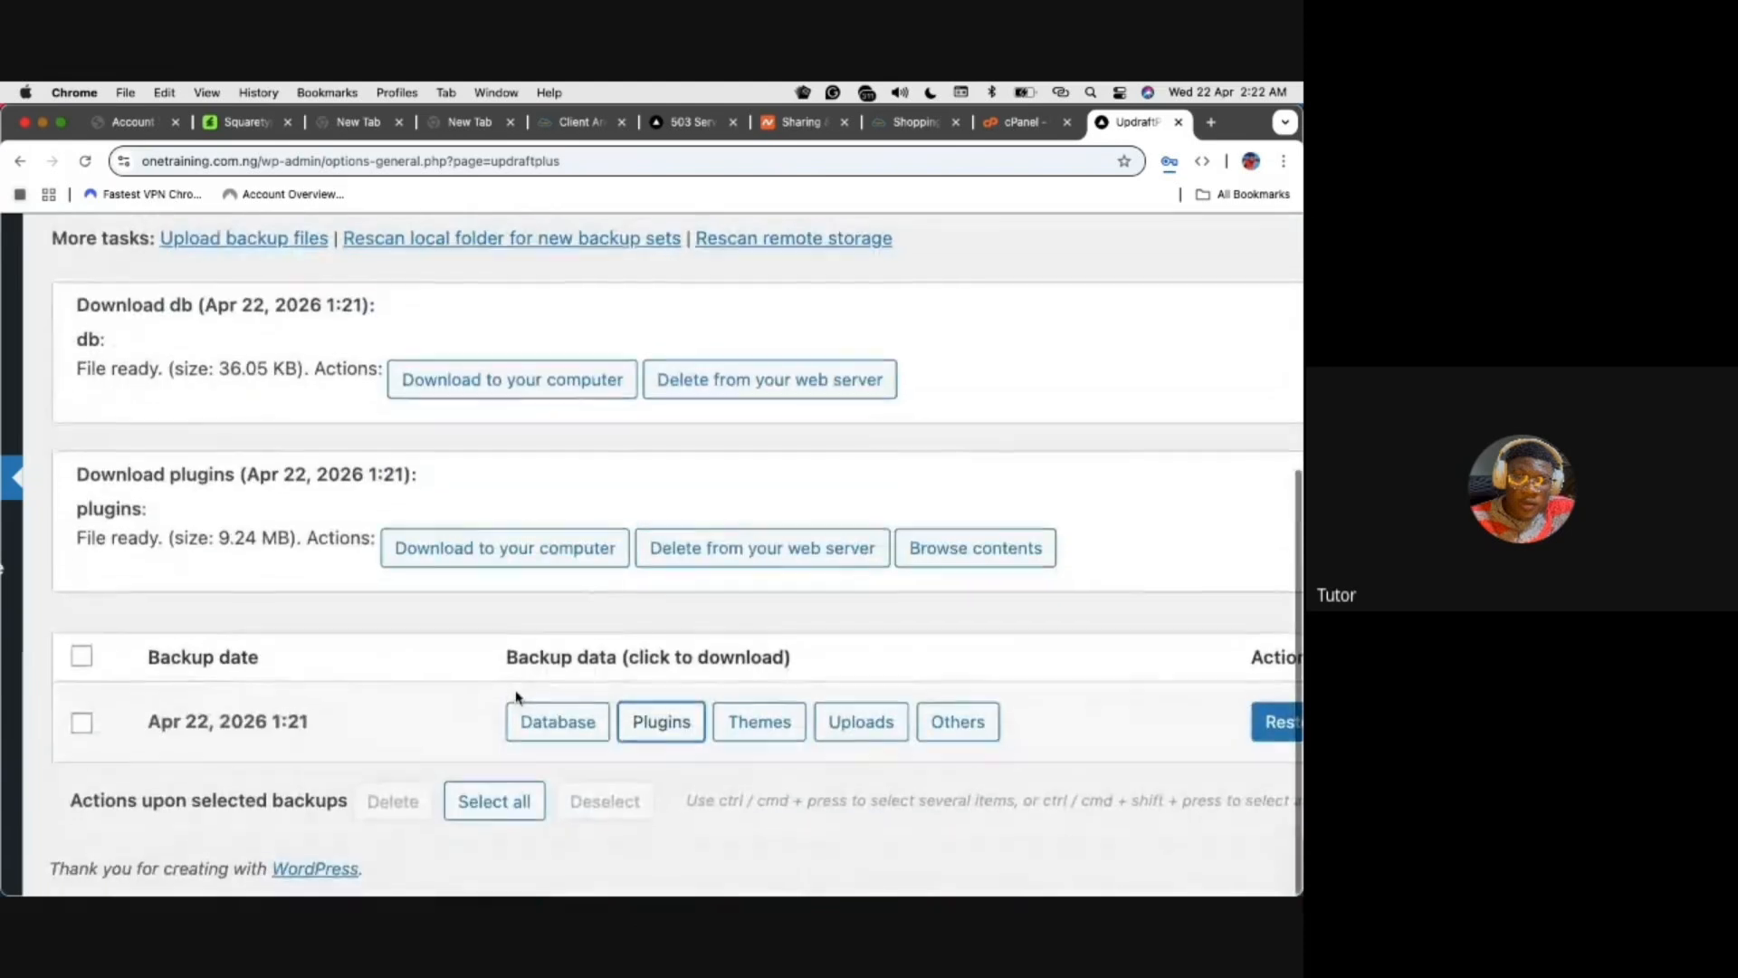
Prepare the Themes, Uploads and Others parts of the same backup set for download
left_click(740, 727)
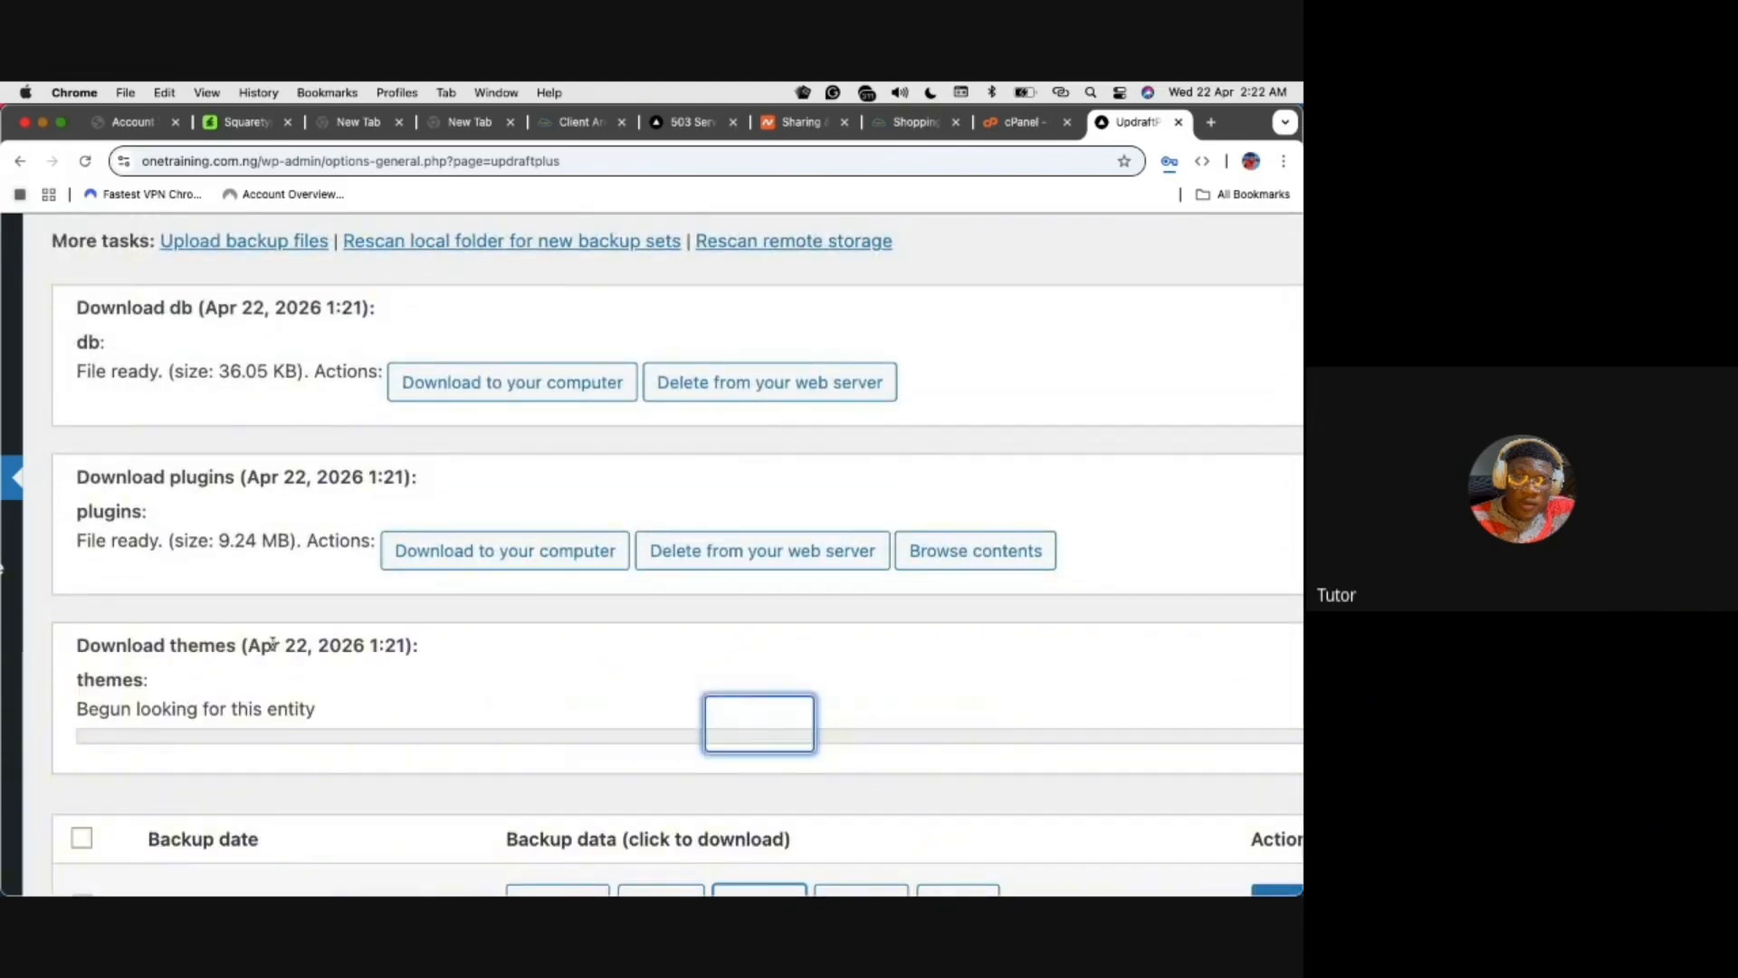
scroll(465, 681, "down", 4)
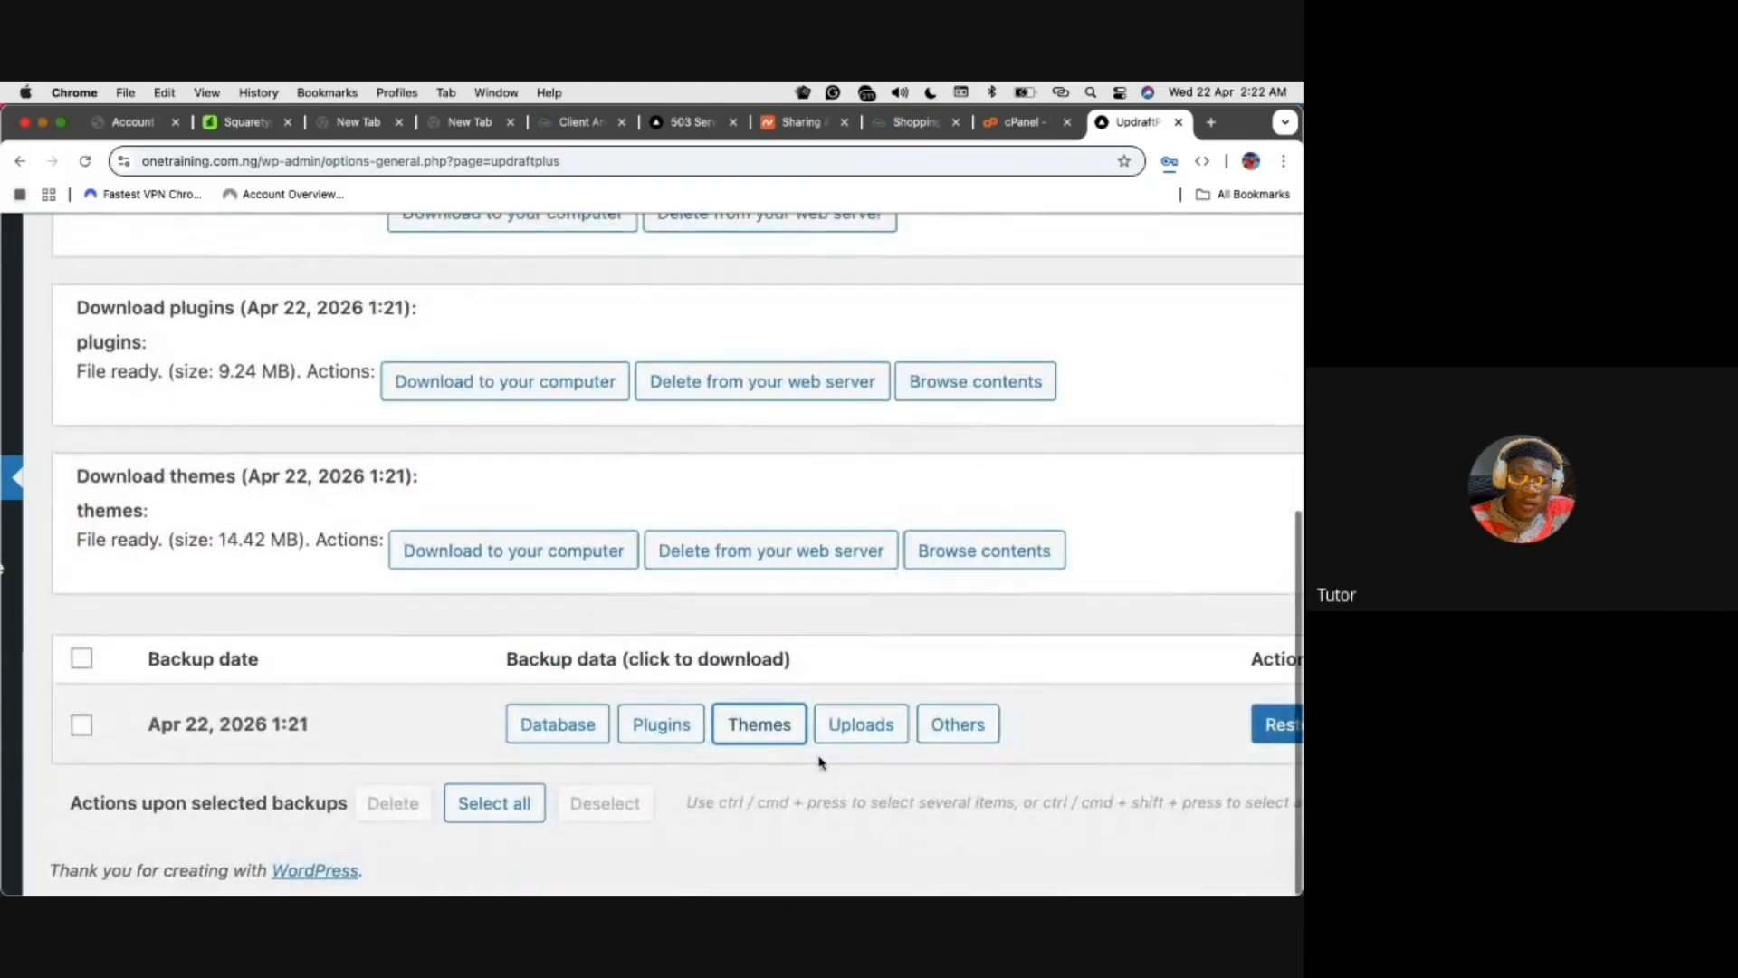
left_click(855, 722)
scroll(555, 602, "down", 1)
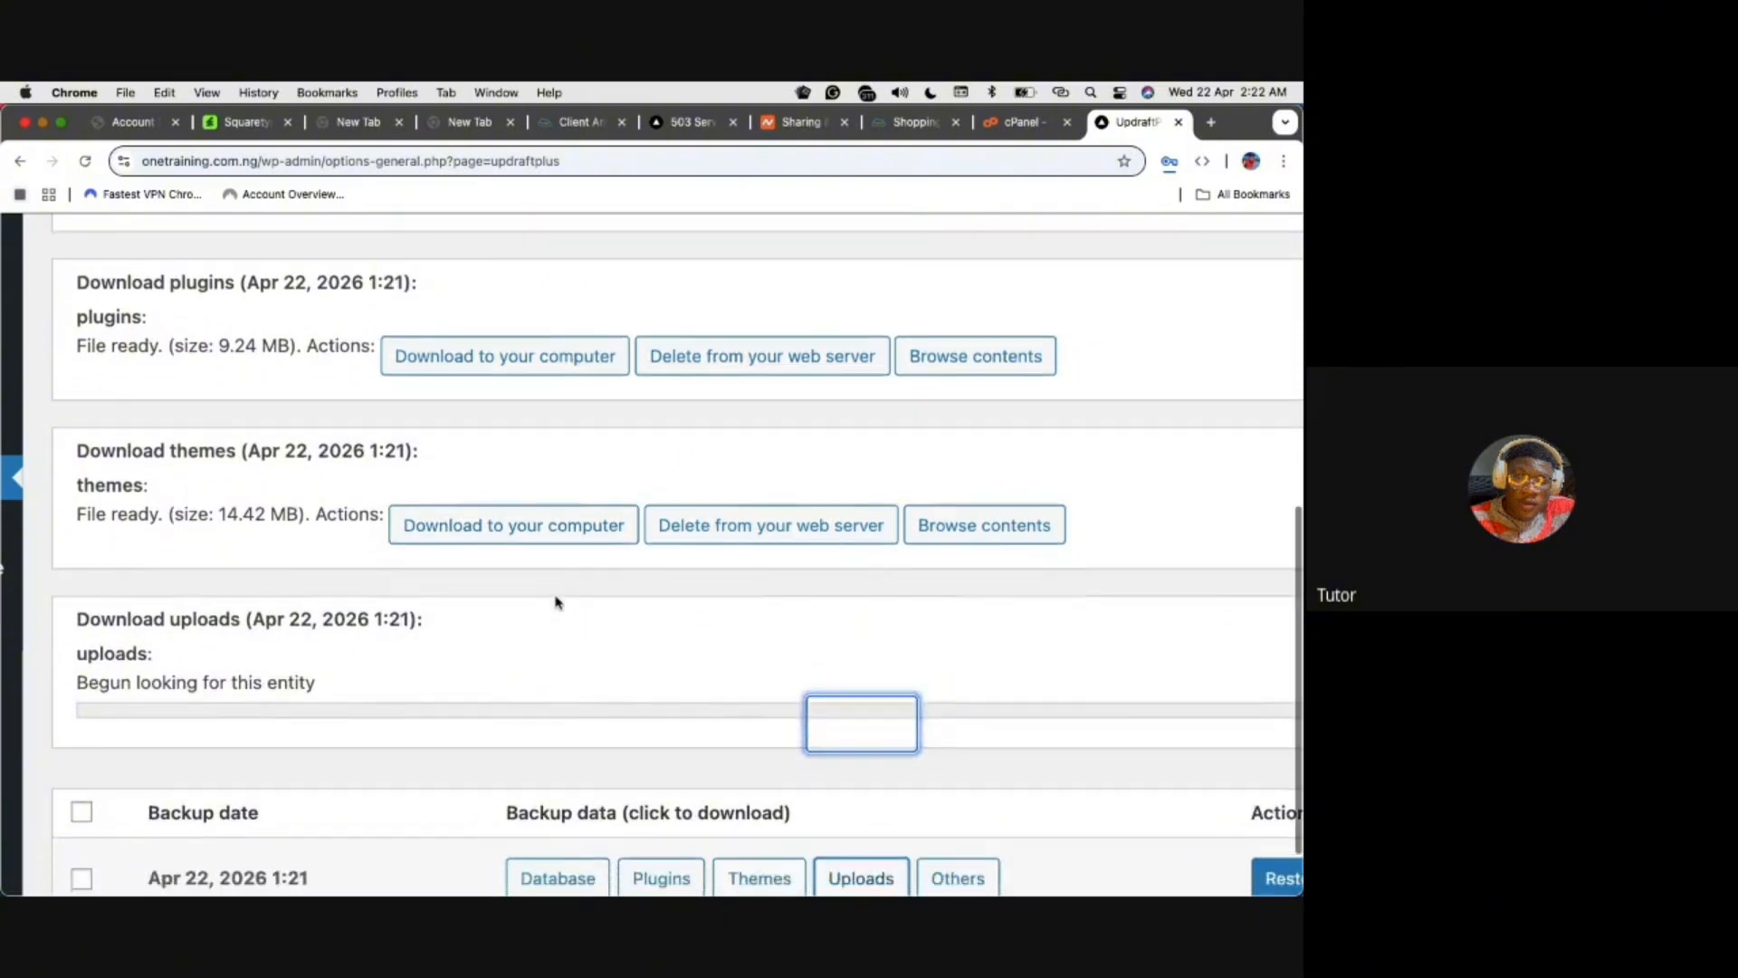
scroll(555, 602, "down", 4)
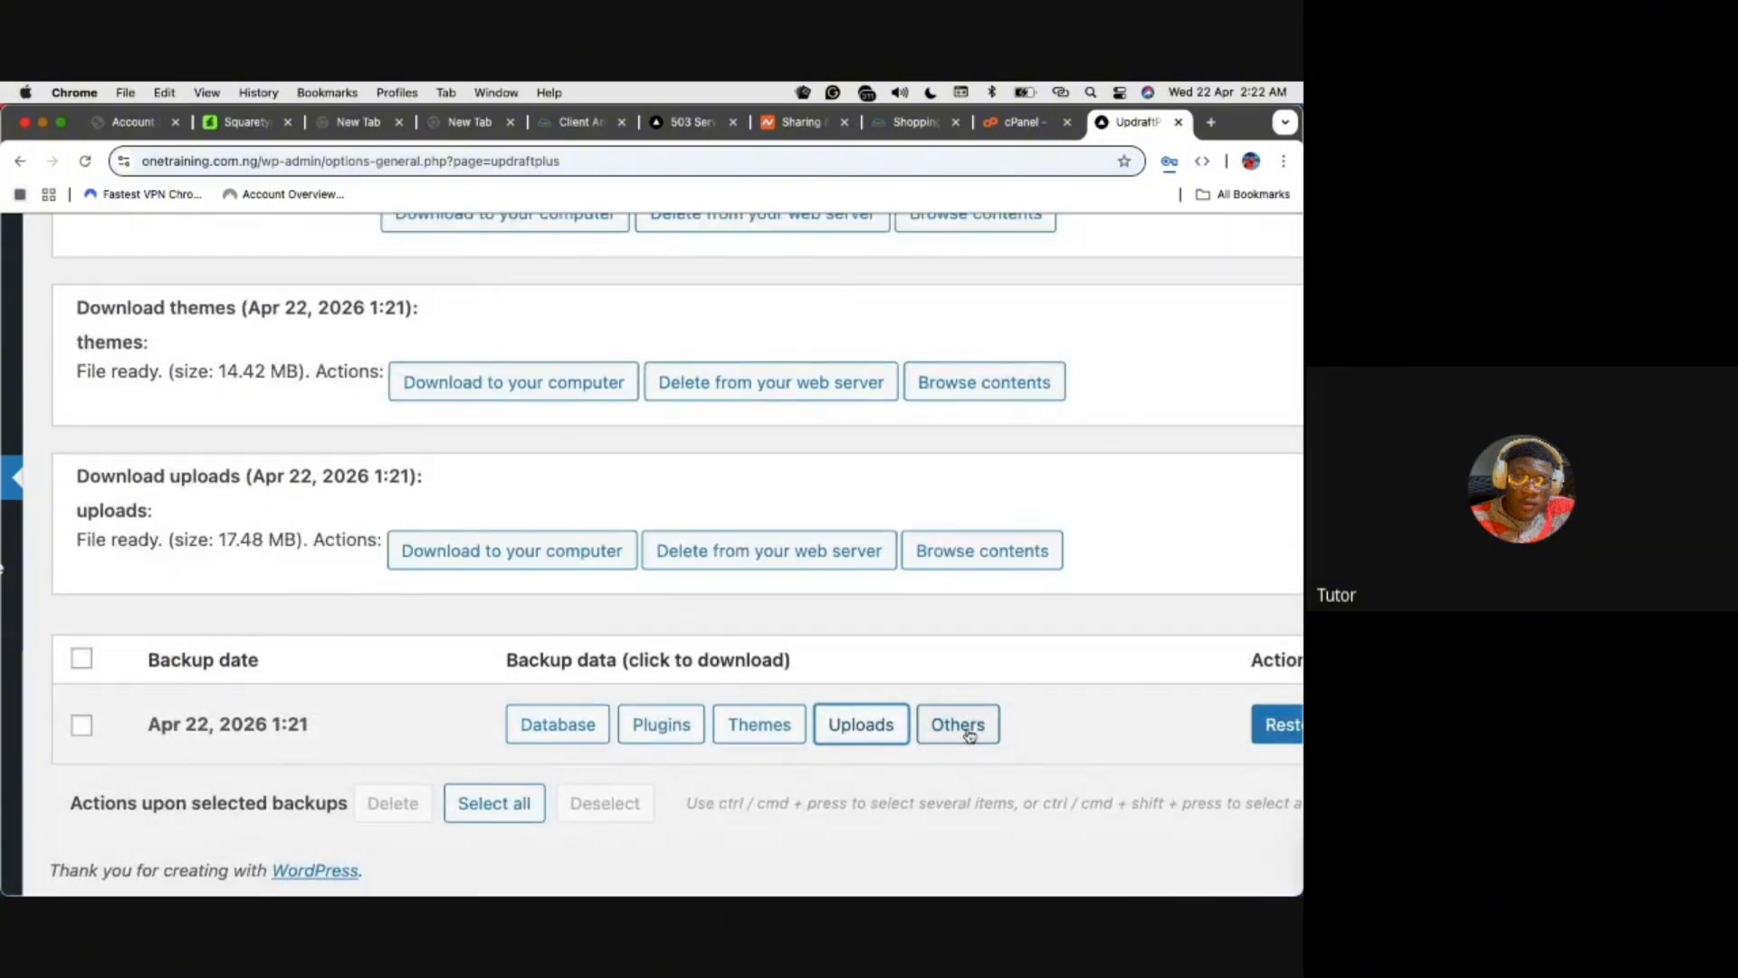
left_click(968, 733)
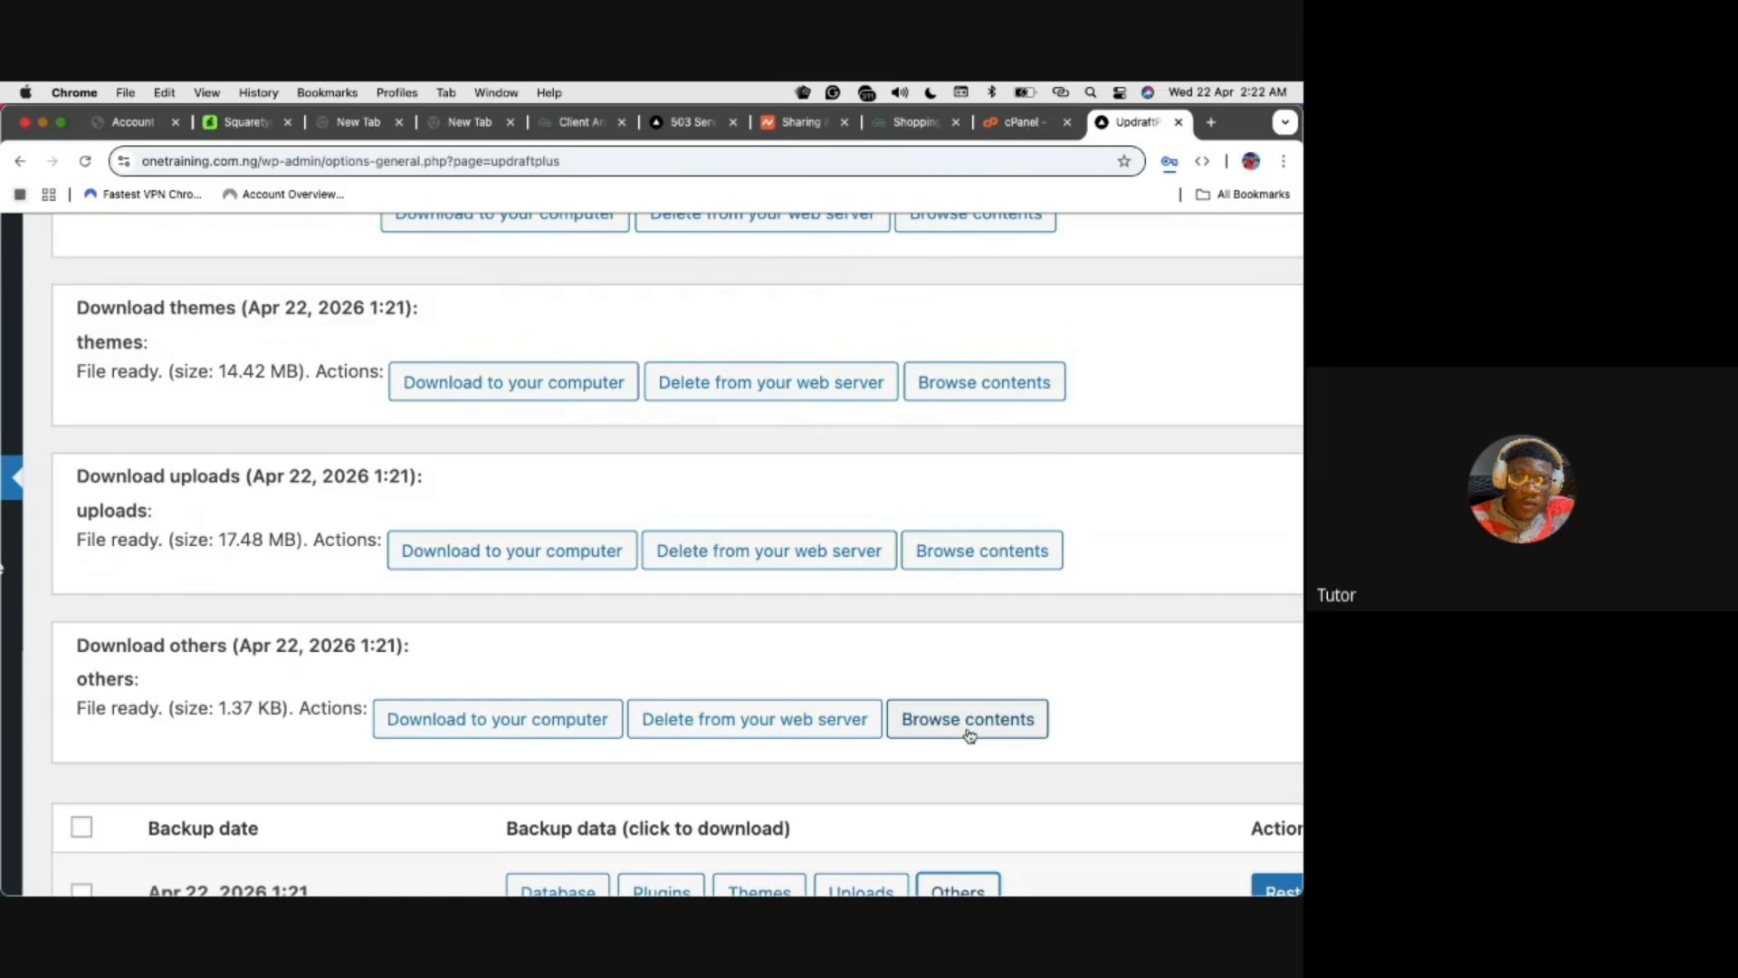
Download the backup's database (db) file to the computer
scroll(493, 381, "up", 4)
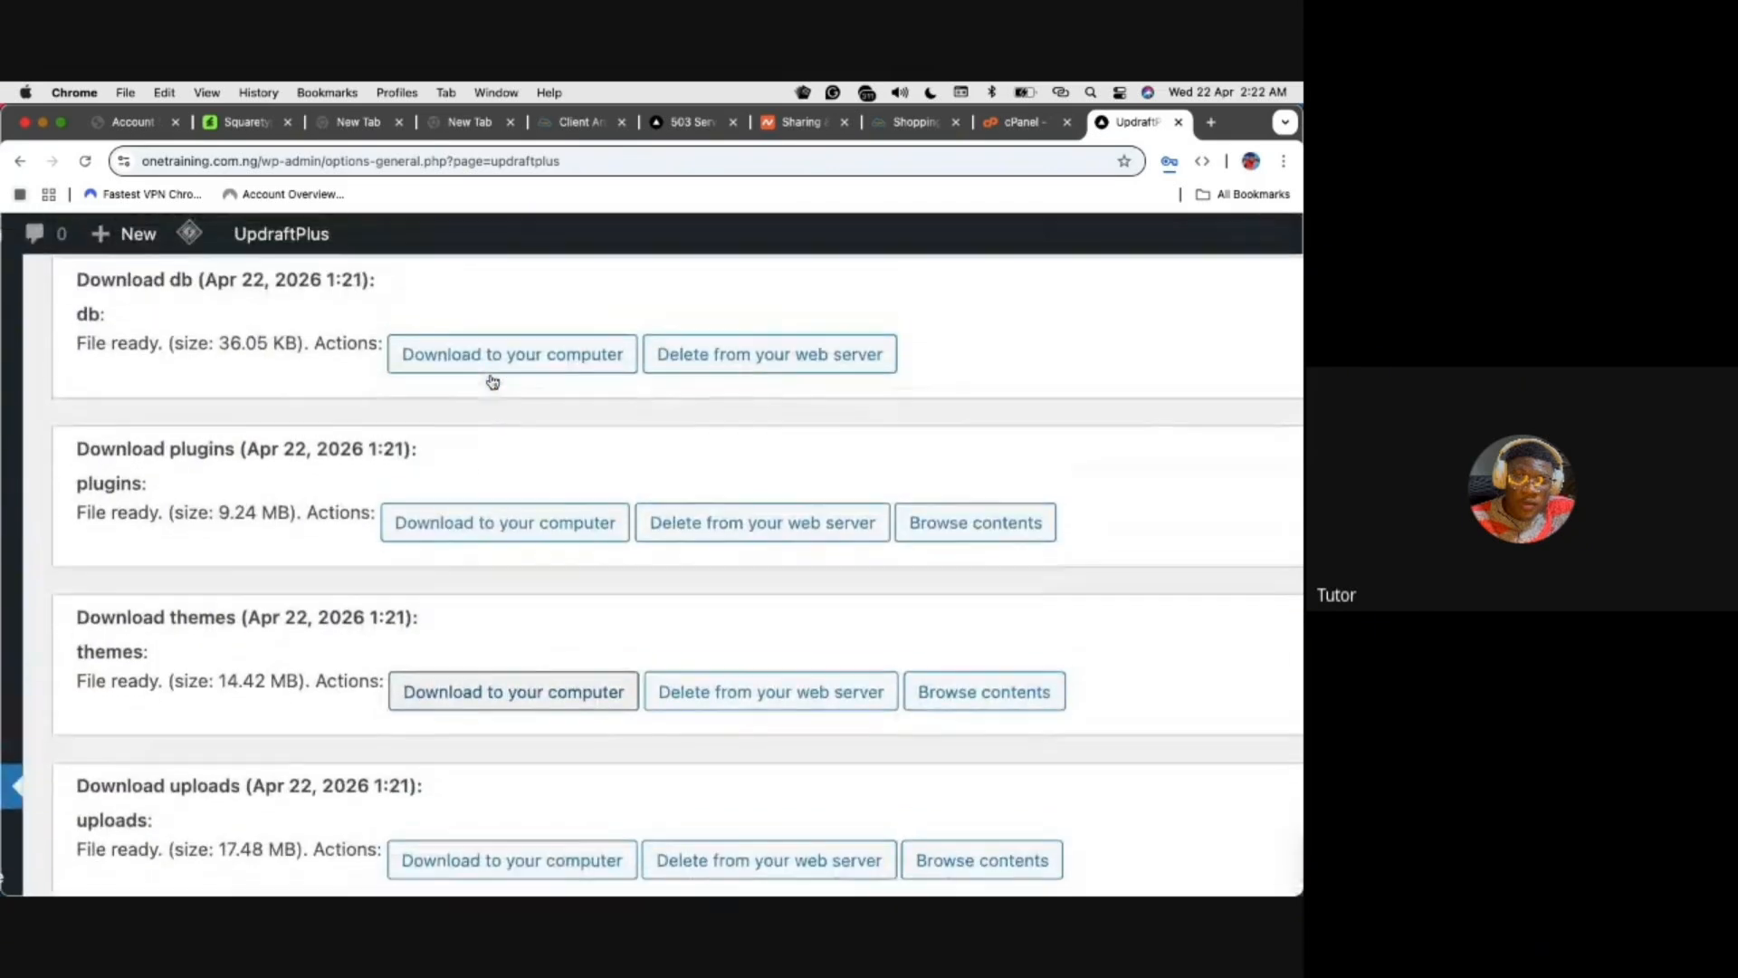
scroll(493, 380, "up", 1)
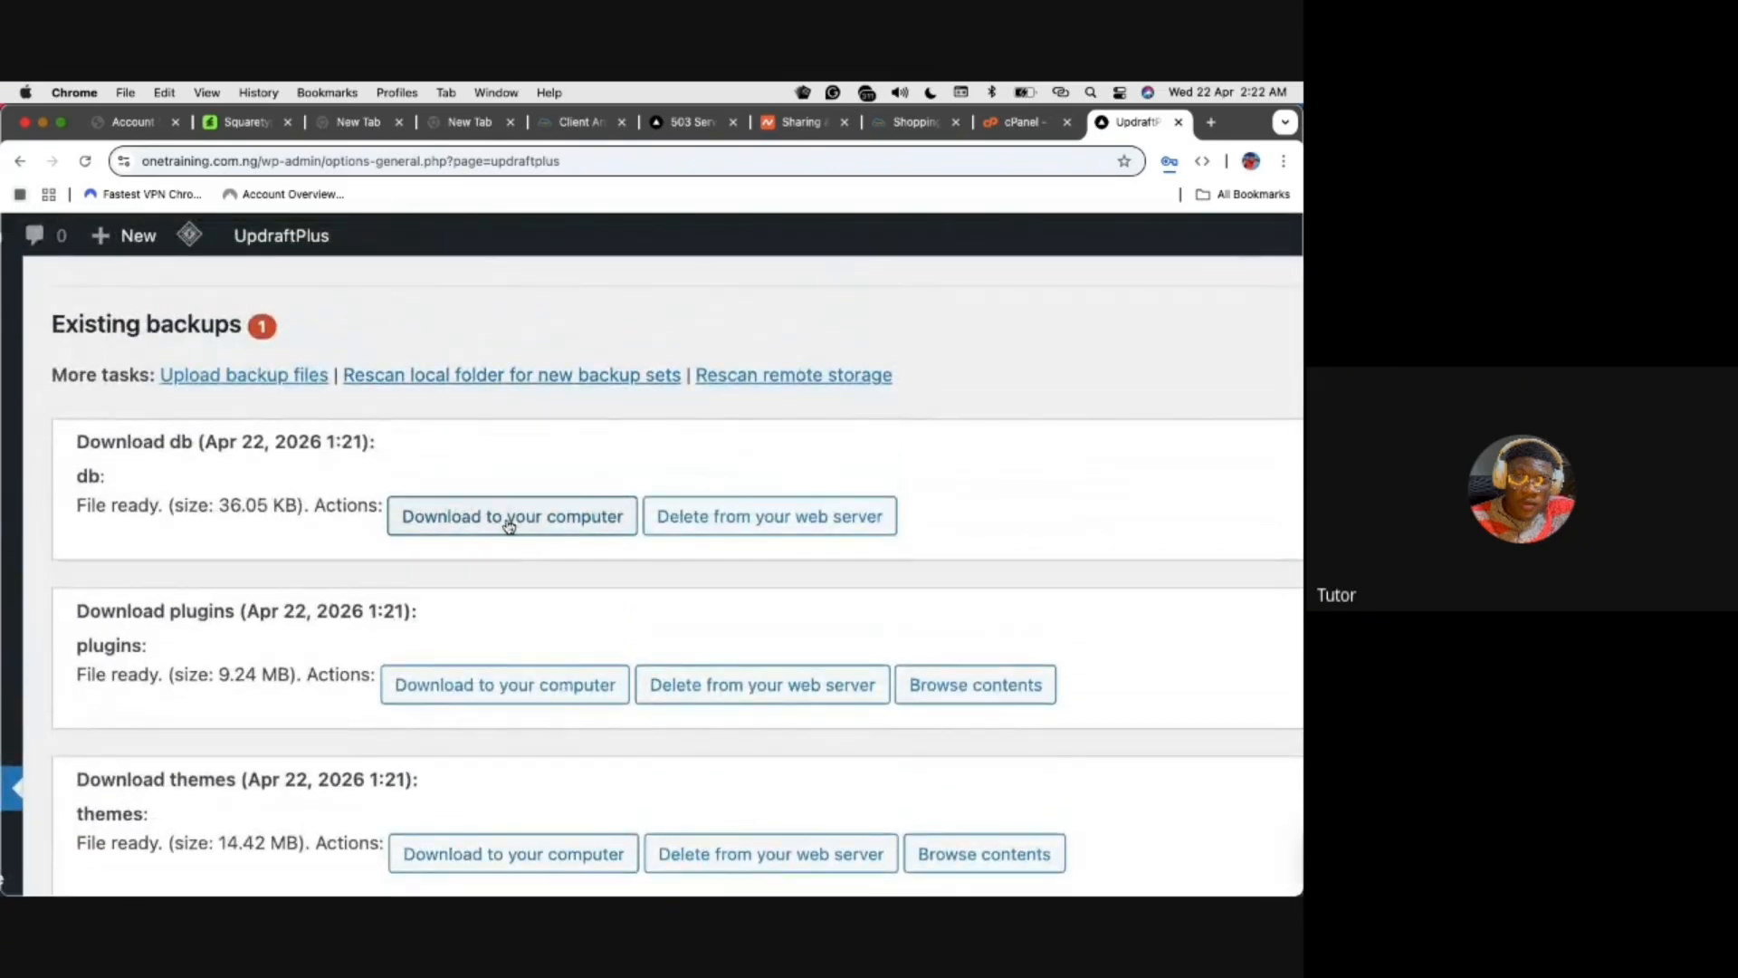
scroll(510, 526, "up", 5)
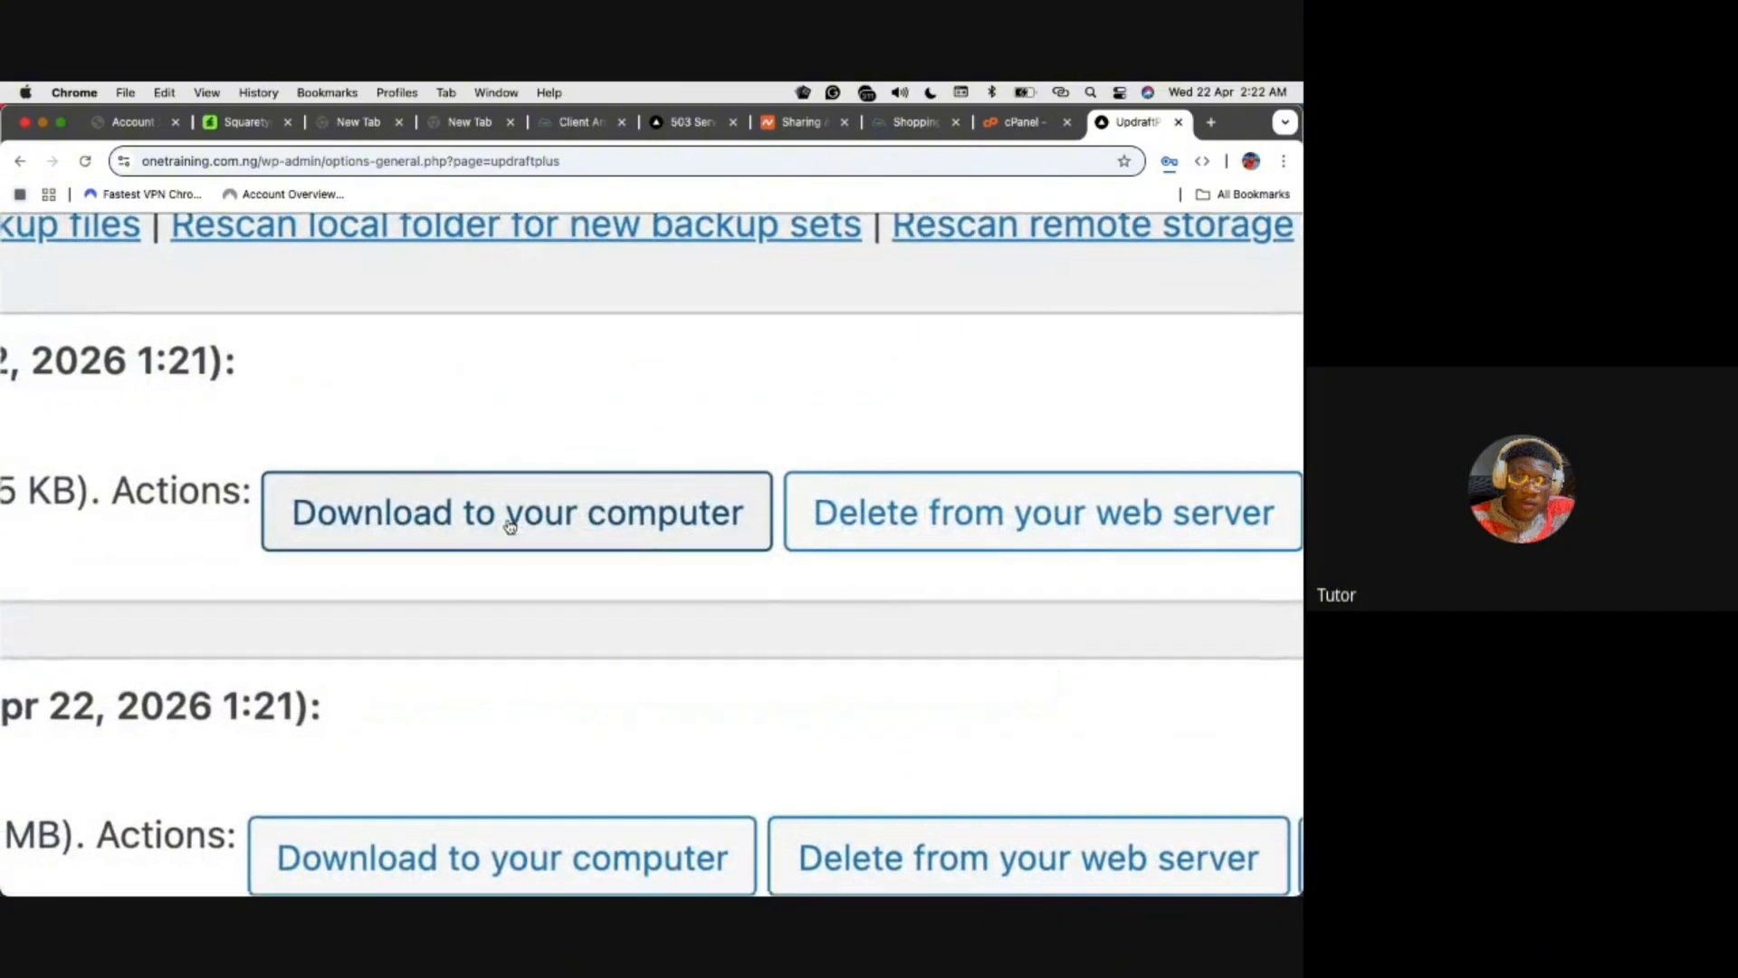
scroll(509, 525, "down", 7)
left_click(489, 452)
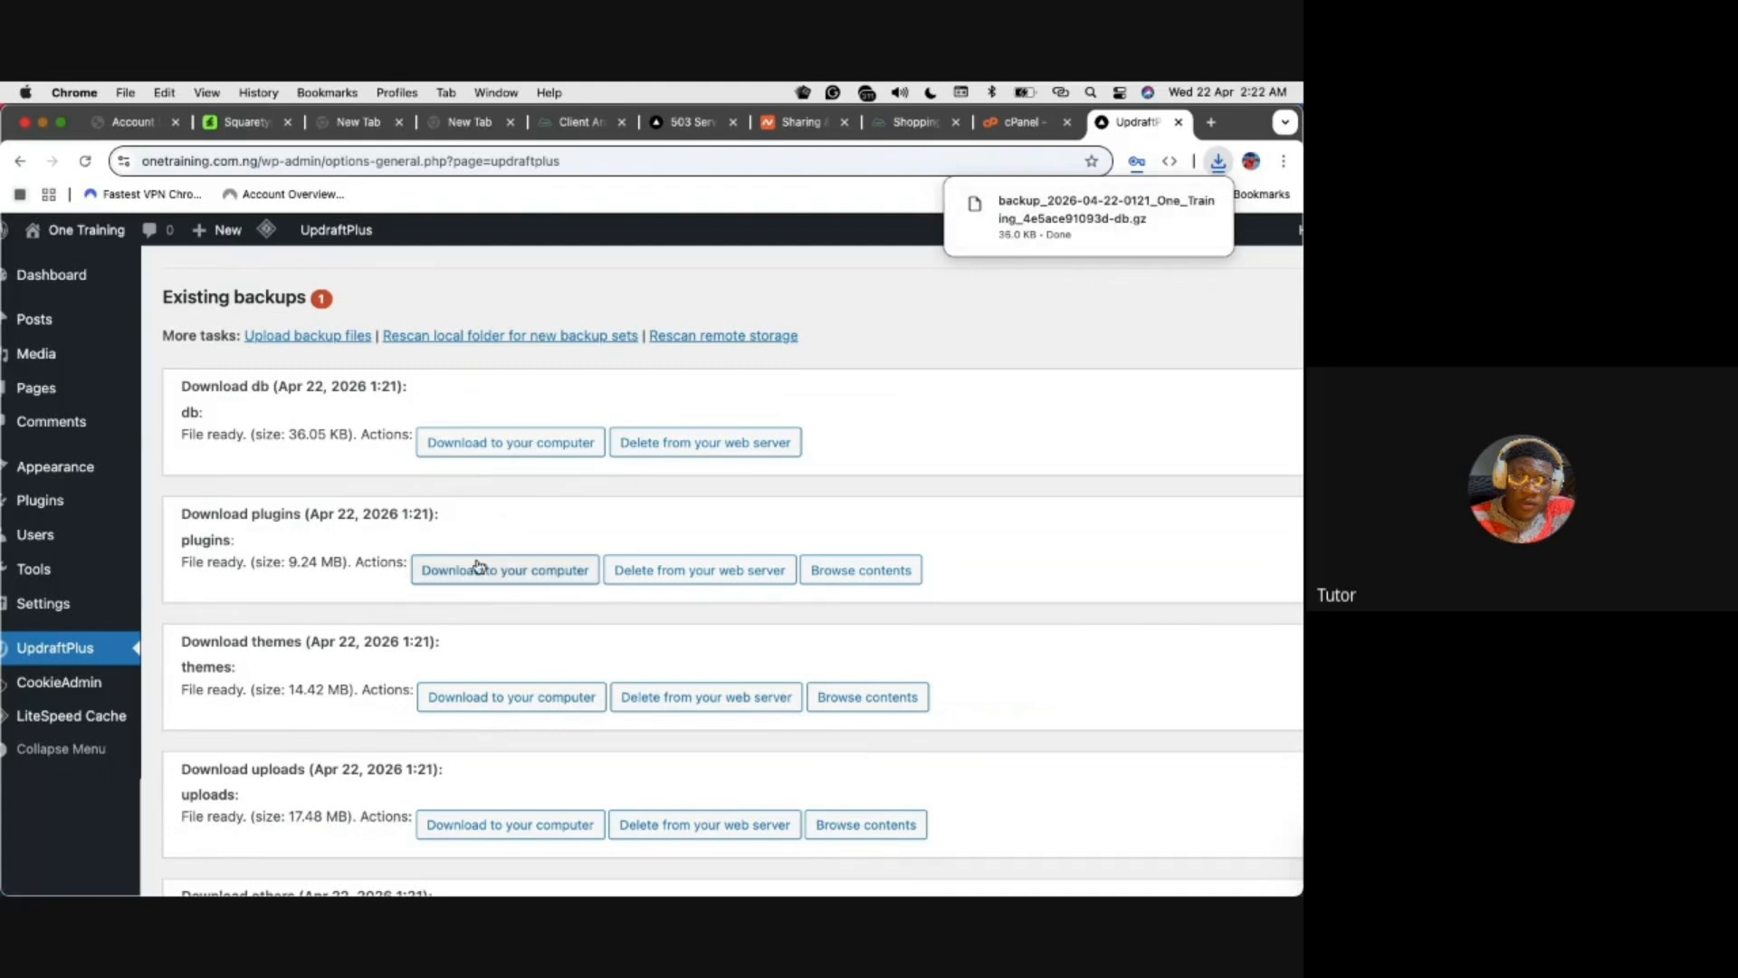
Download the backup's plugins archive to the computer and check its progress in the recent downloads
left_click(505, 572)
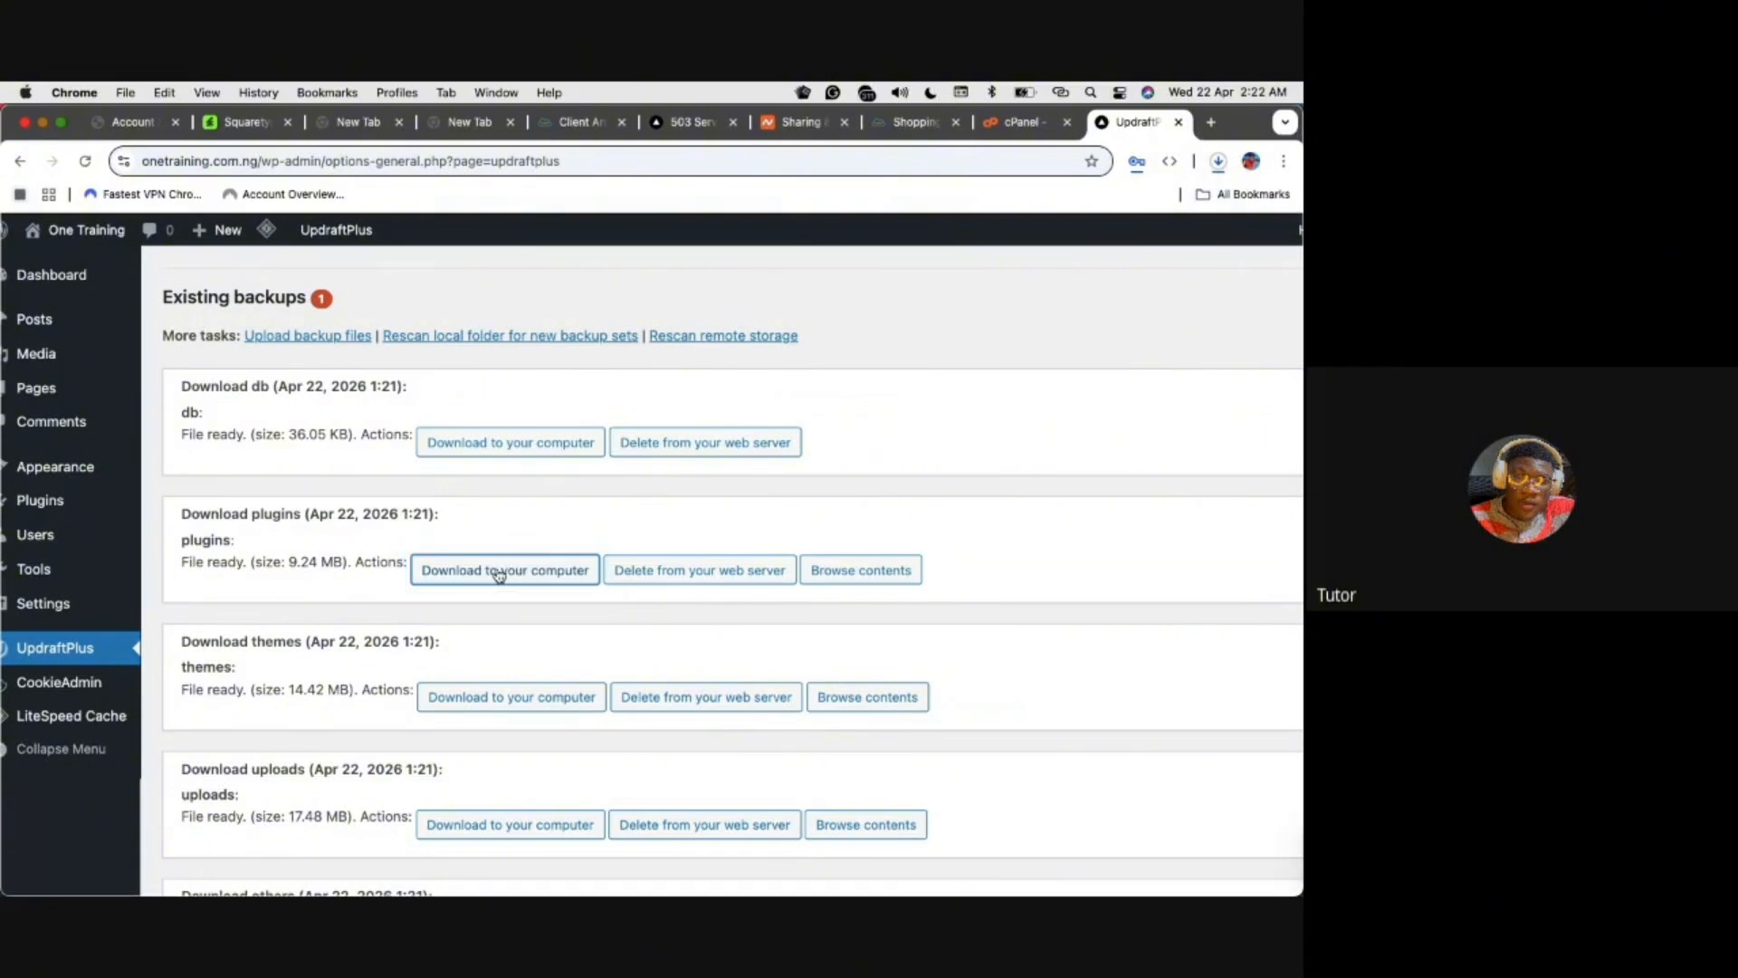
left_click(1219, 160)
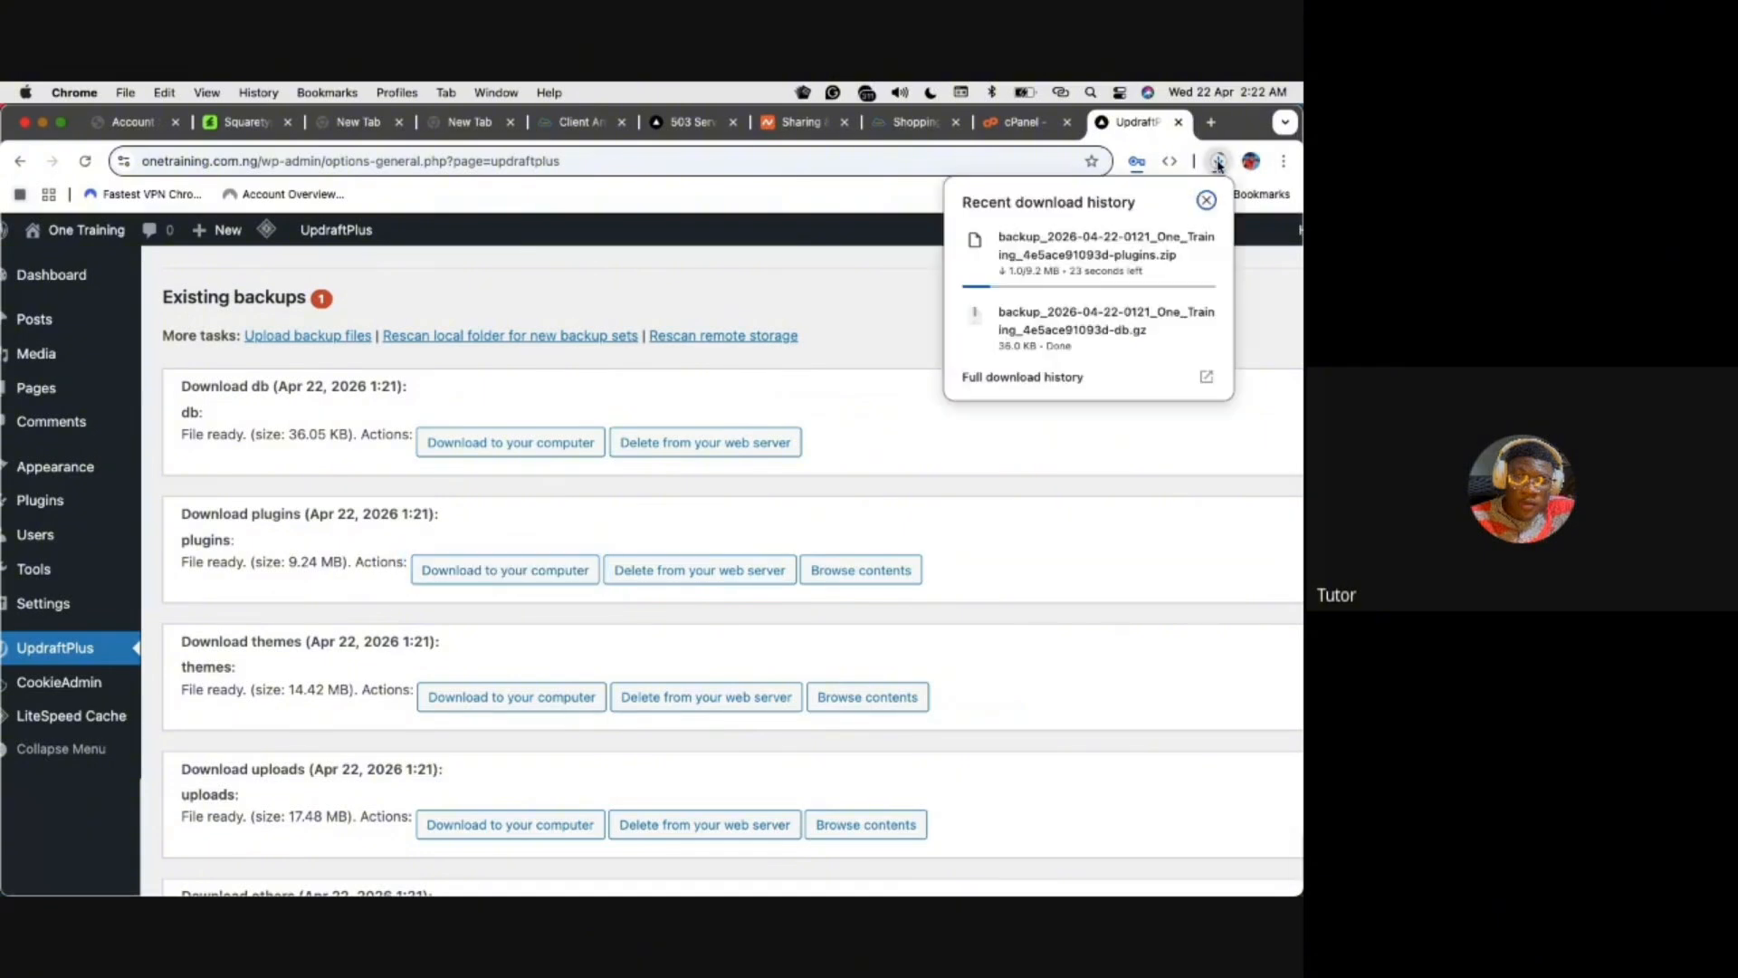
left_click(883, 268)
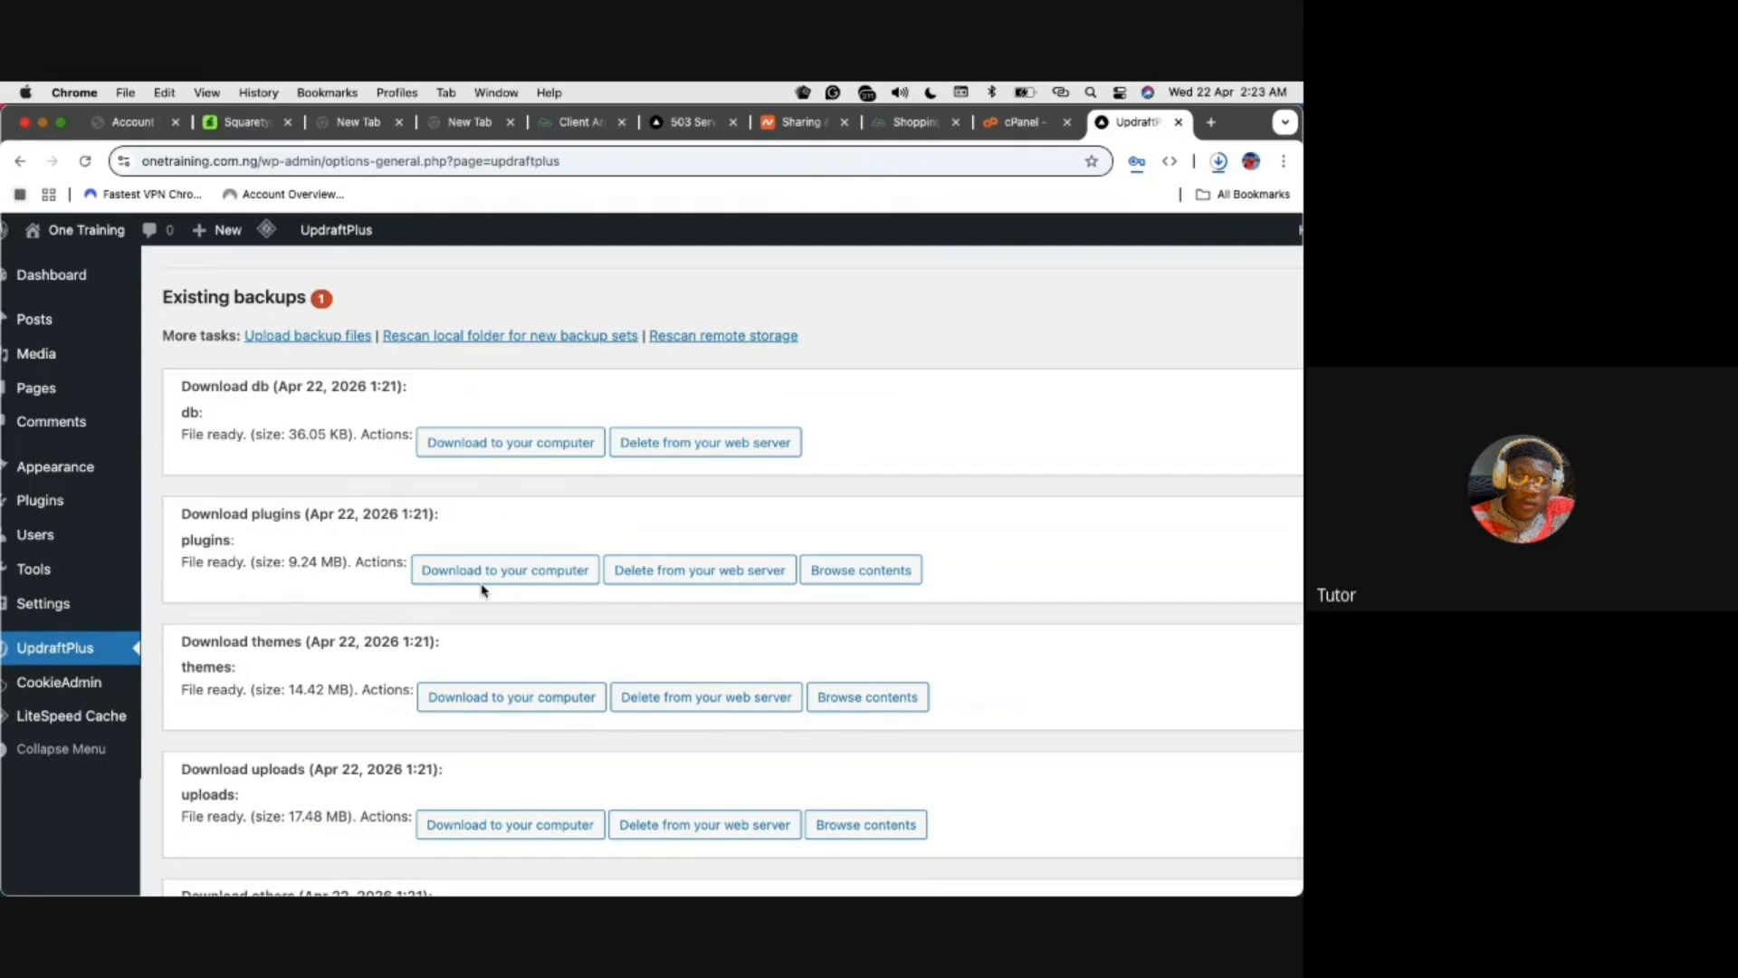
Download the backup's themes archive to the computer and check its progress in the recent downloads
scroll(475, 598, "down", 3)
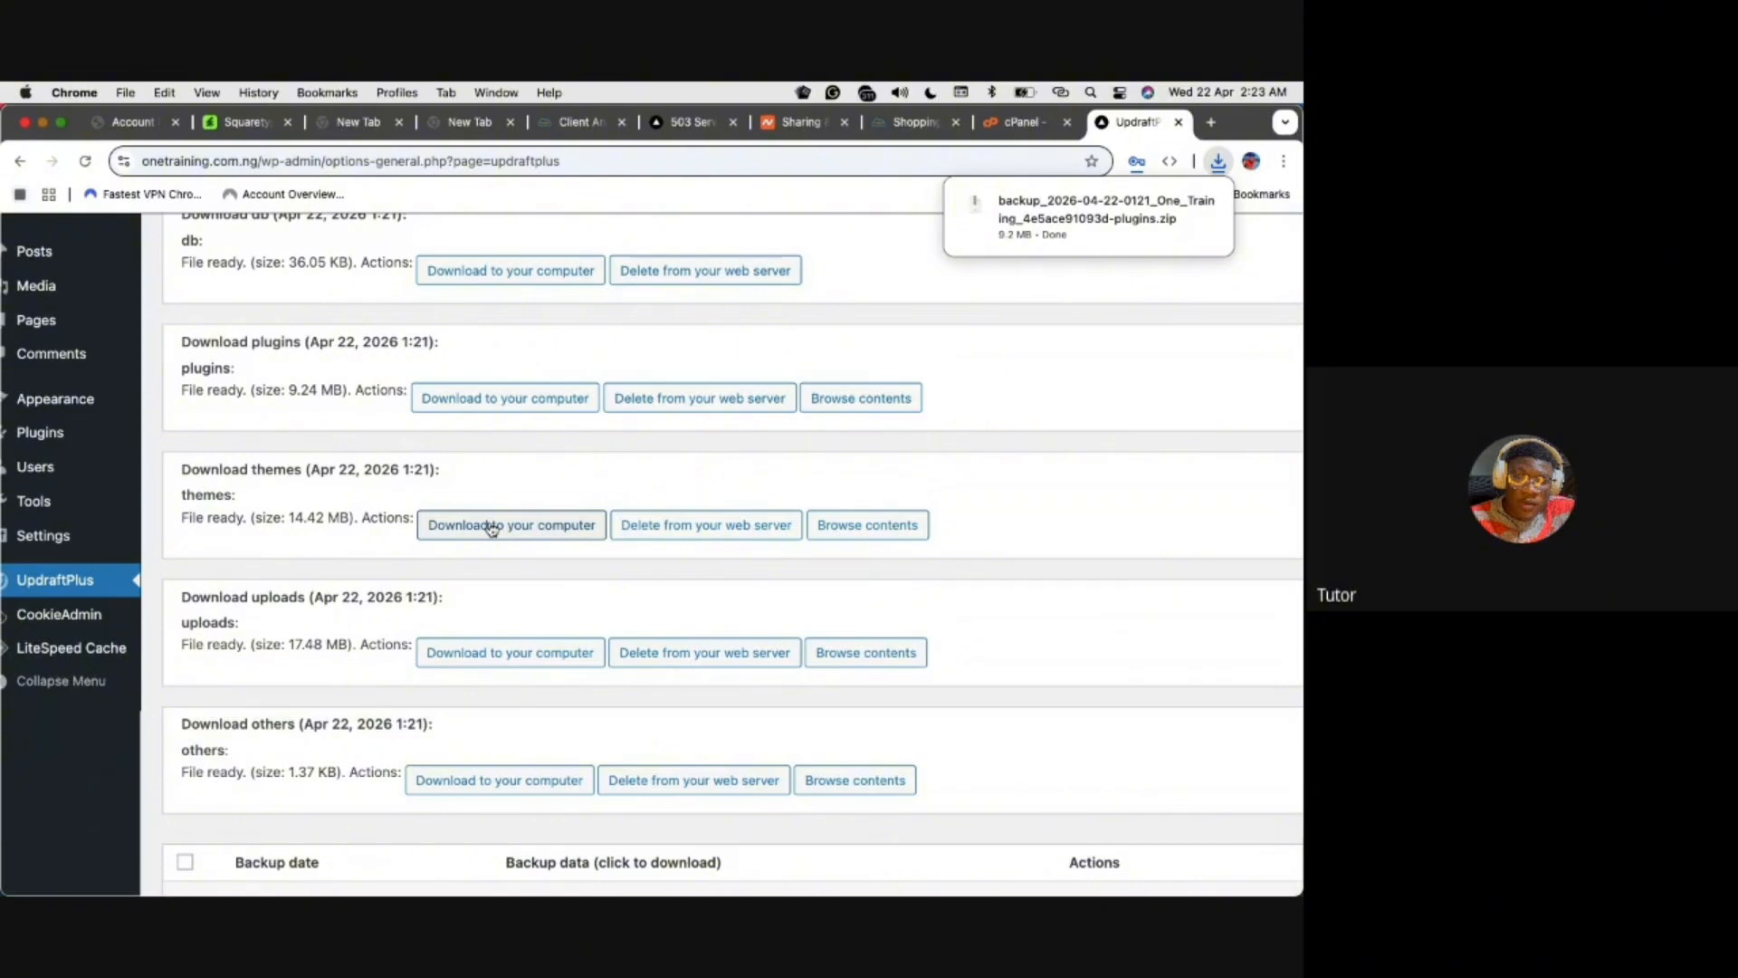
left_click(491, 527)
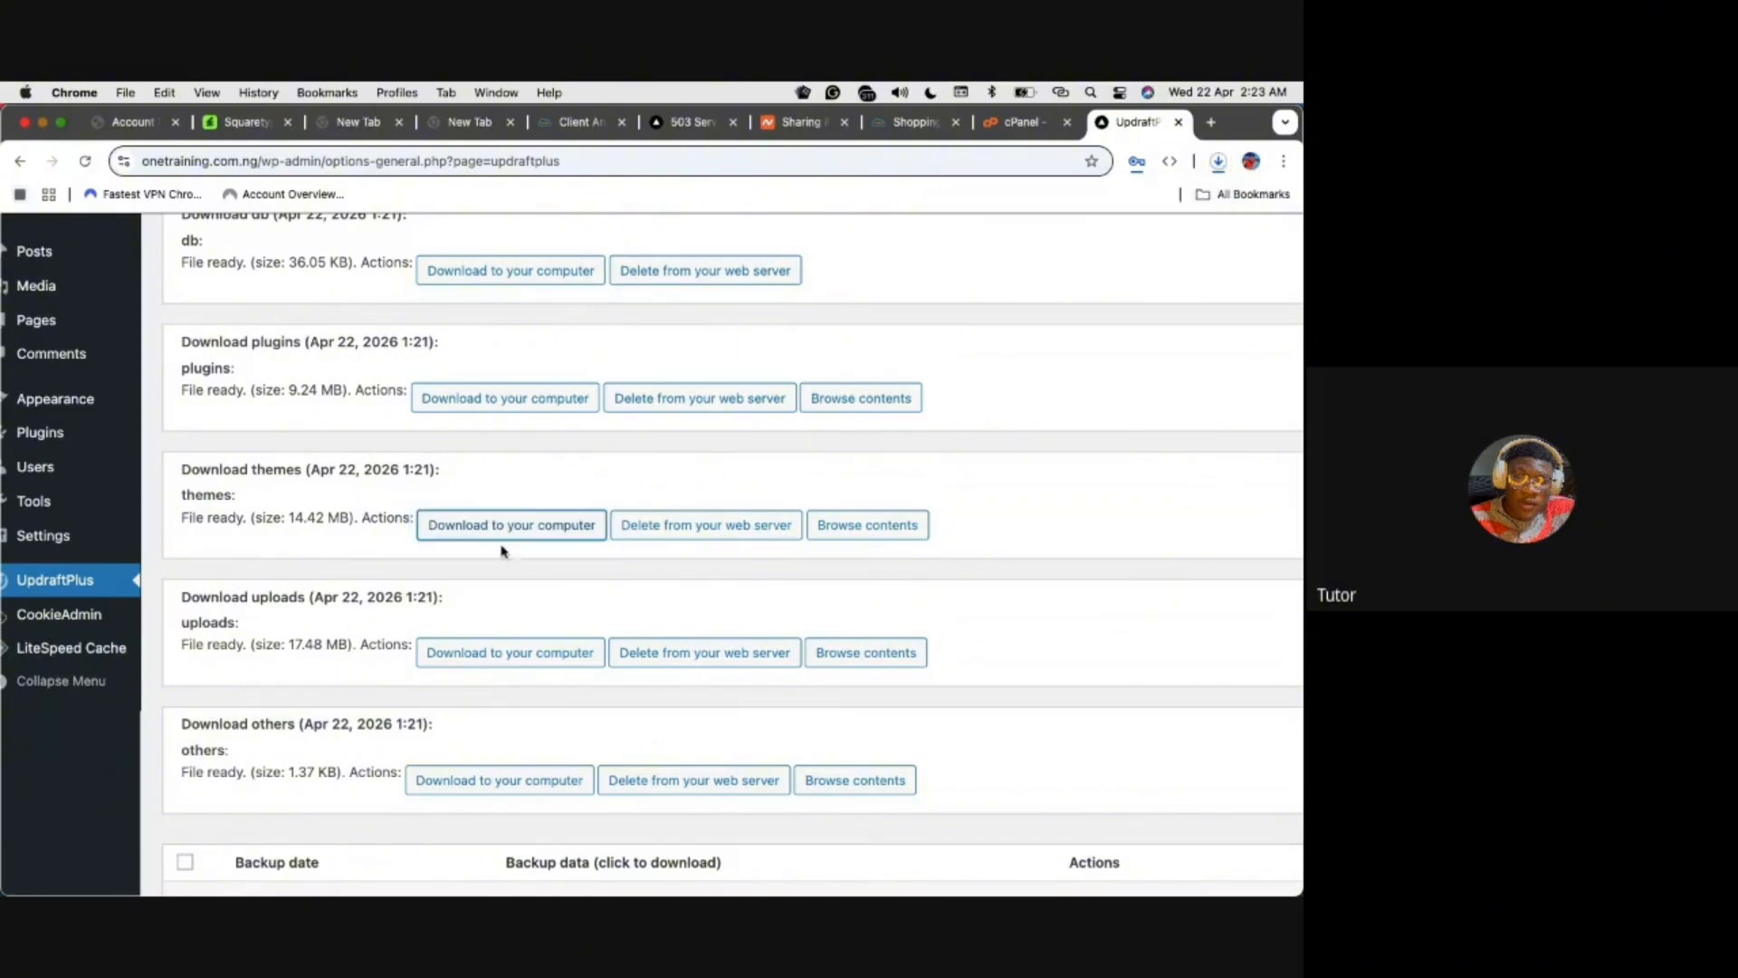
left_click(1222, 165)
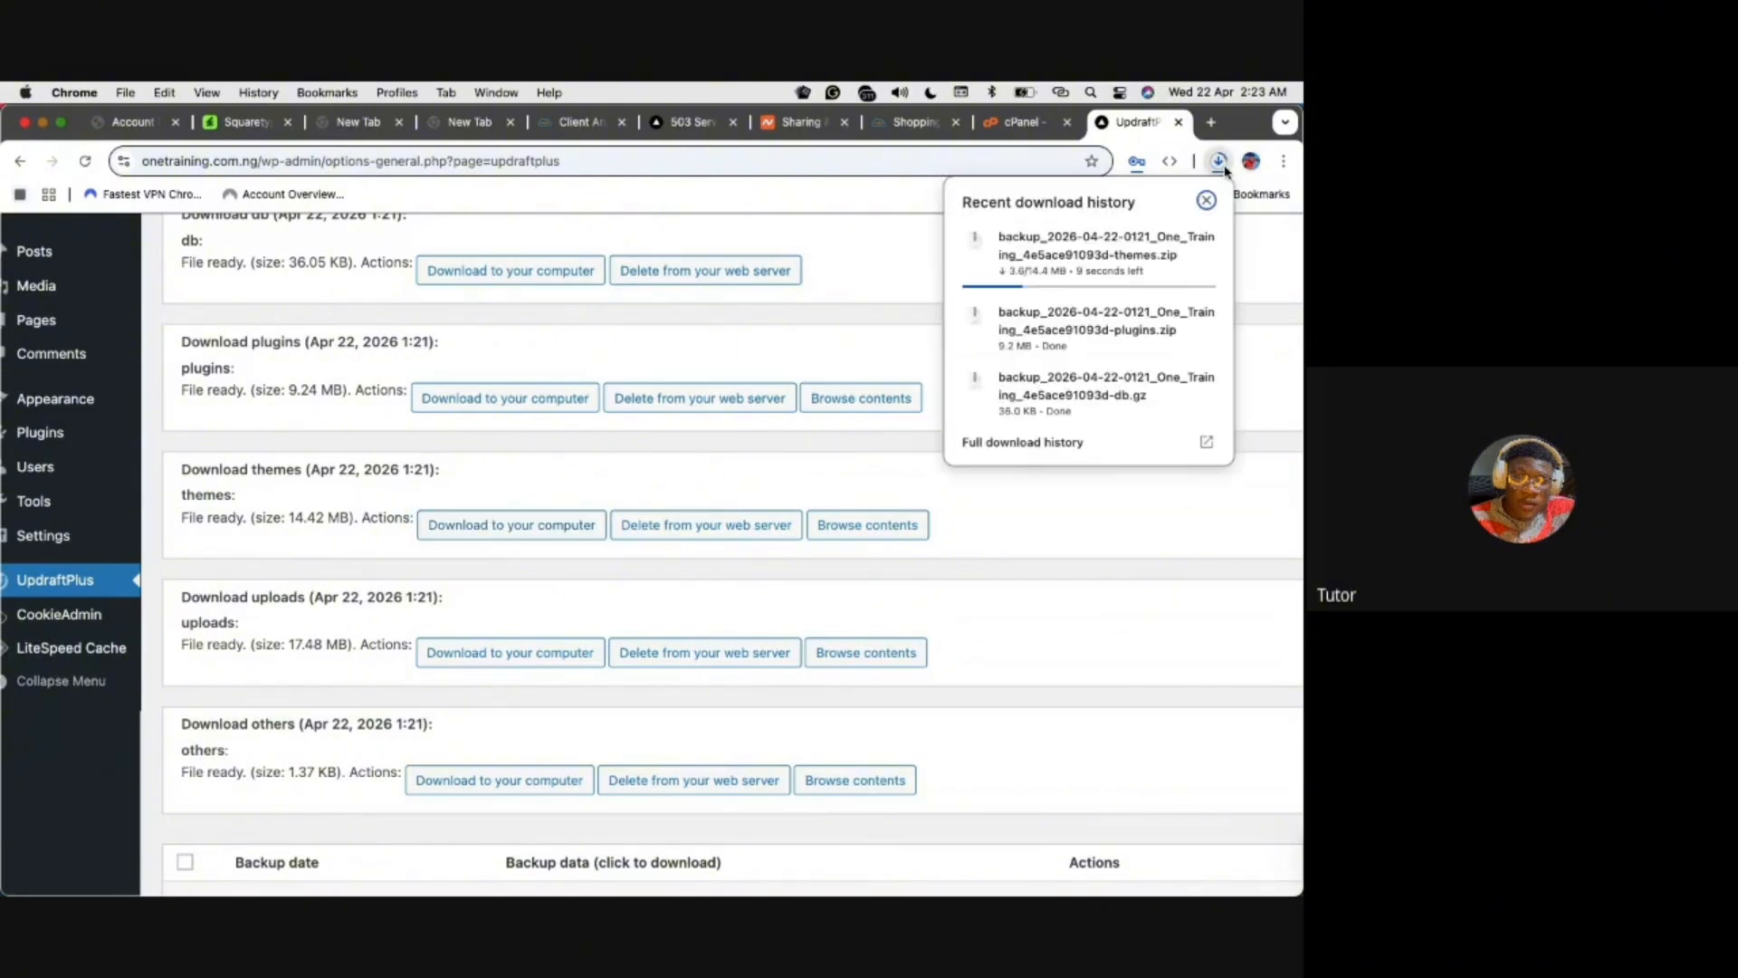
left_click(910, 272)
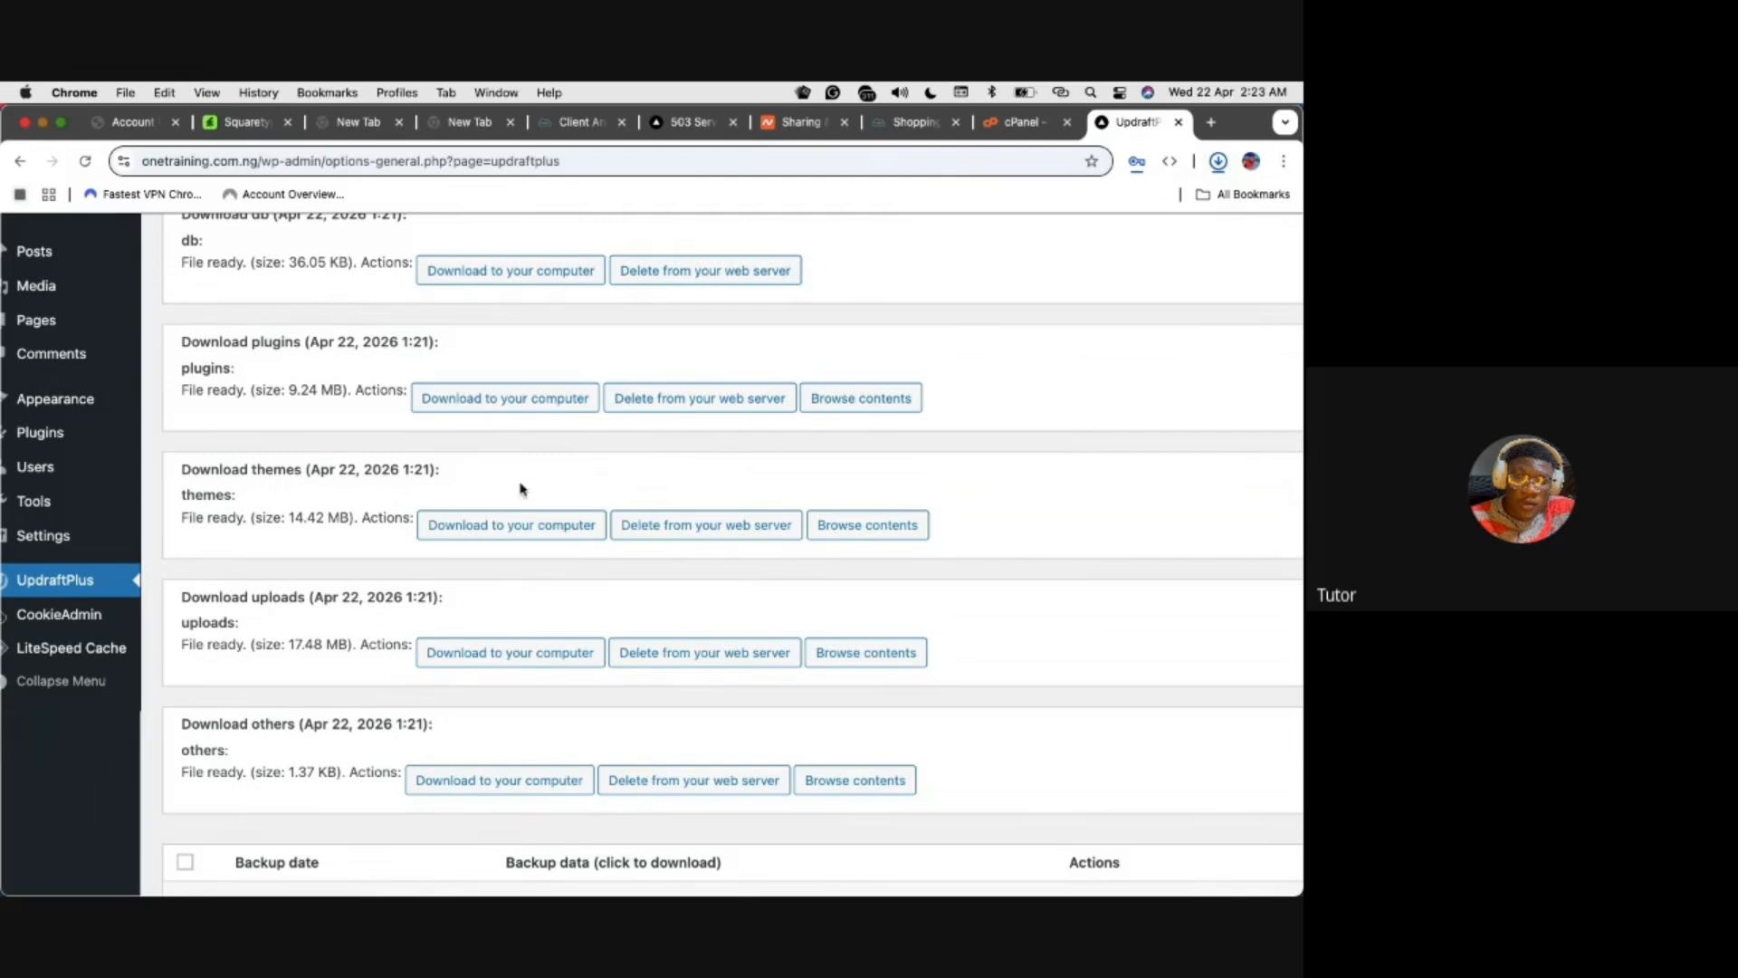
Download the backup's uploads archive to the computer and check its progress in the recent downloads
scroll(492, 503, "down", 2)
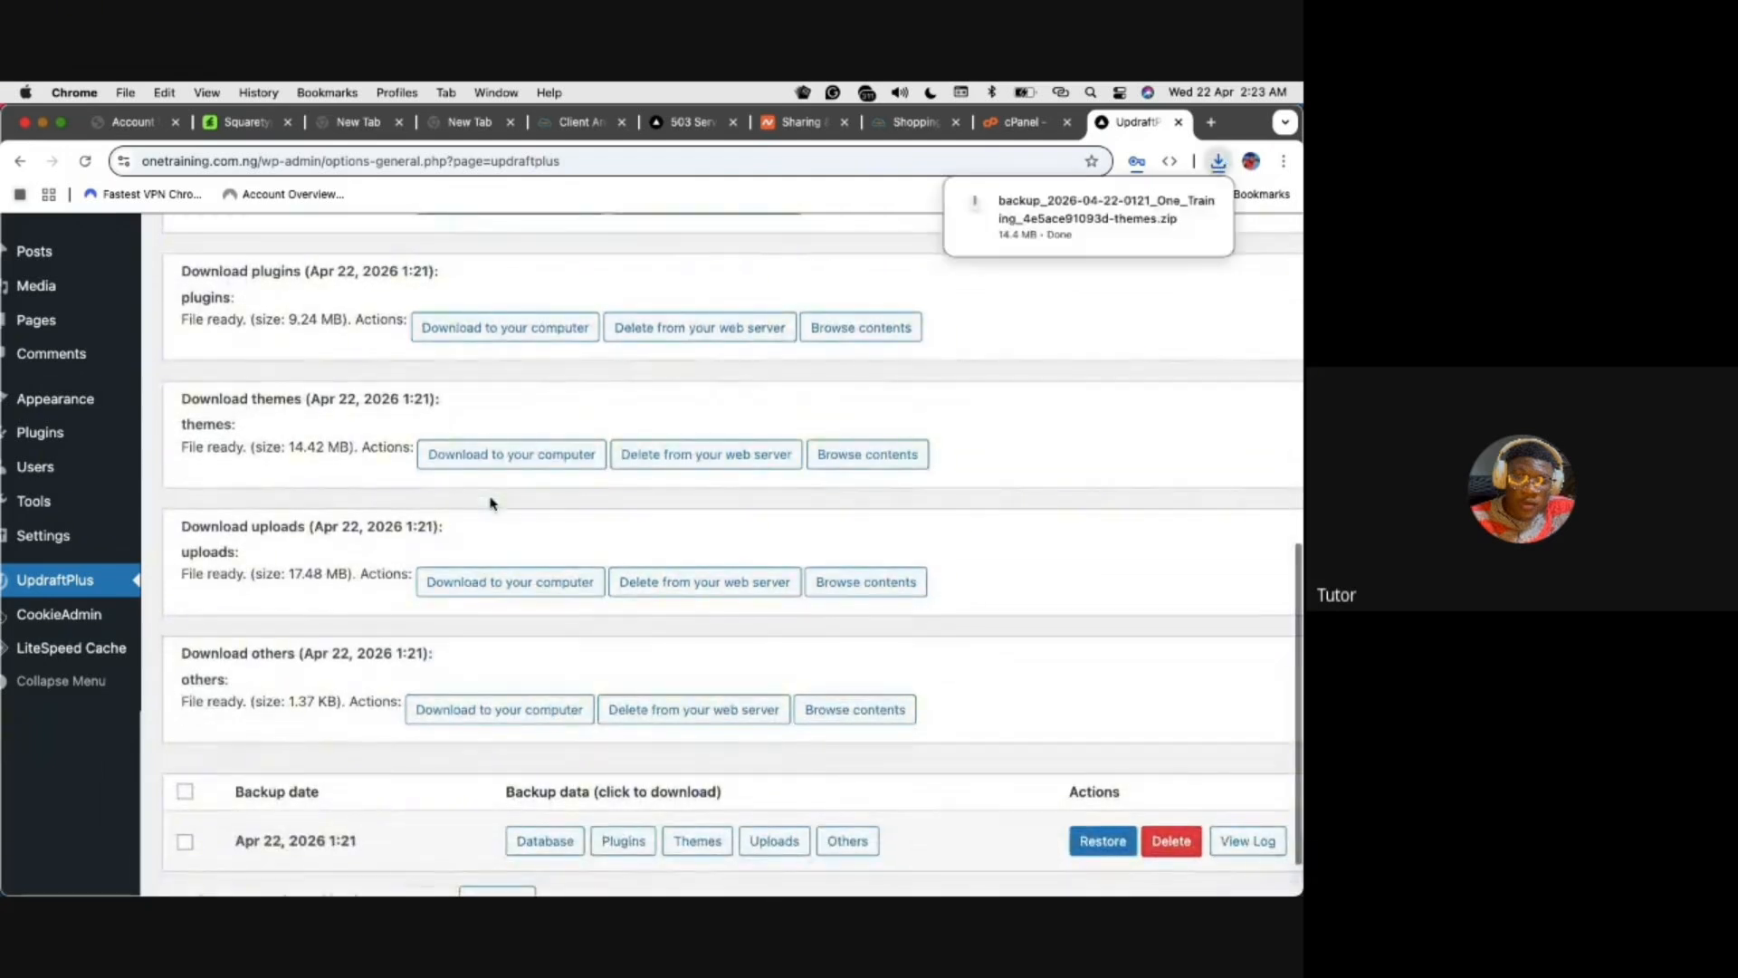
scroll(489, 502, "down", 1)
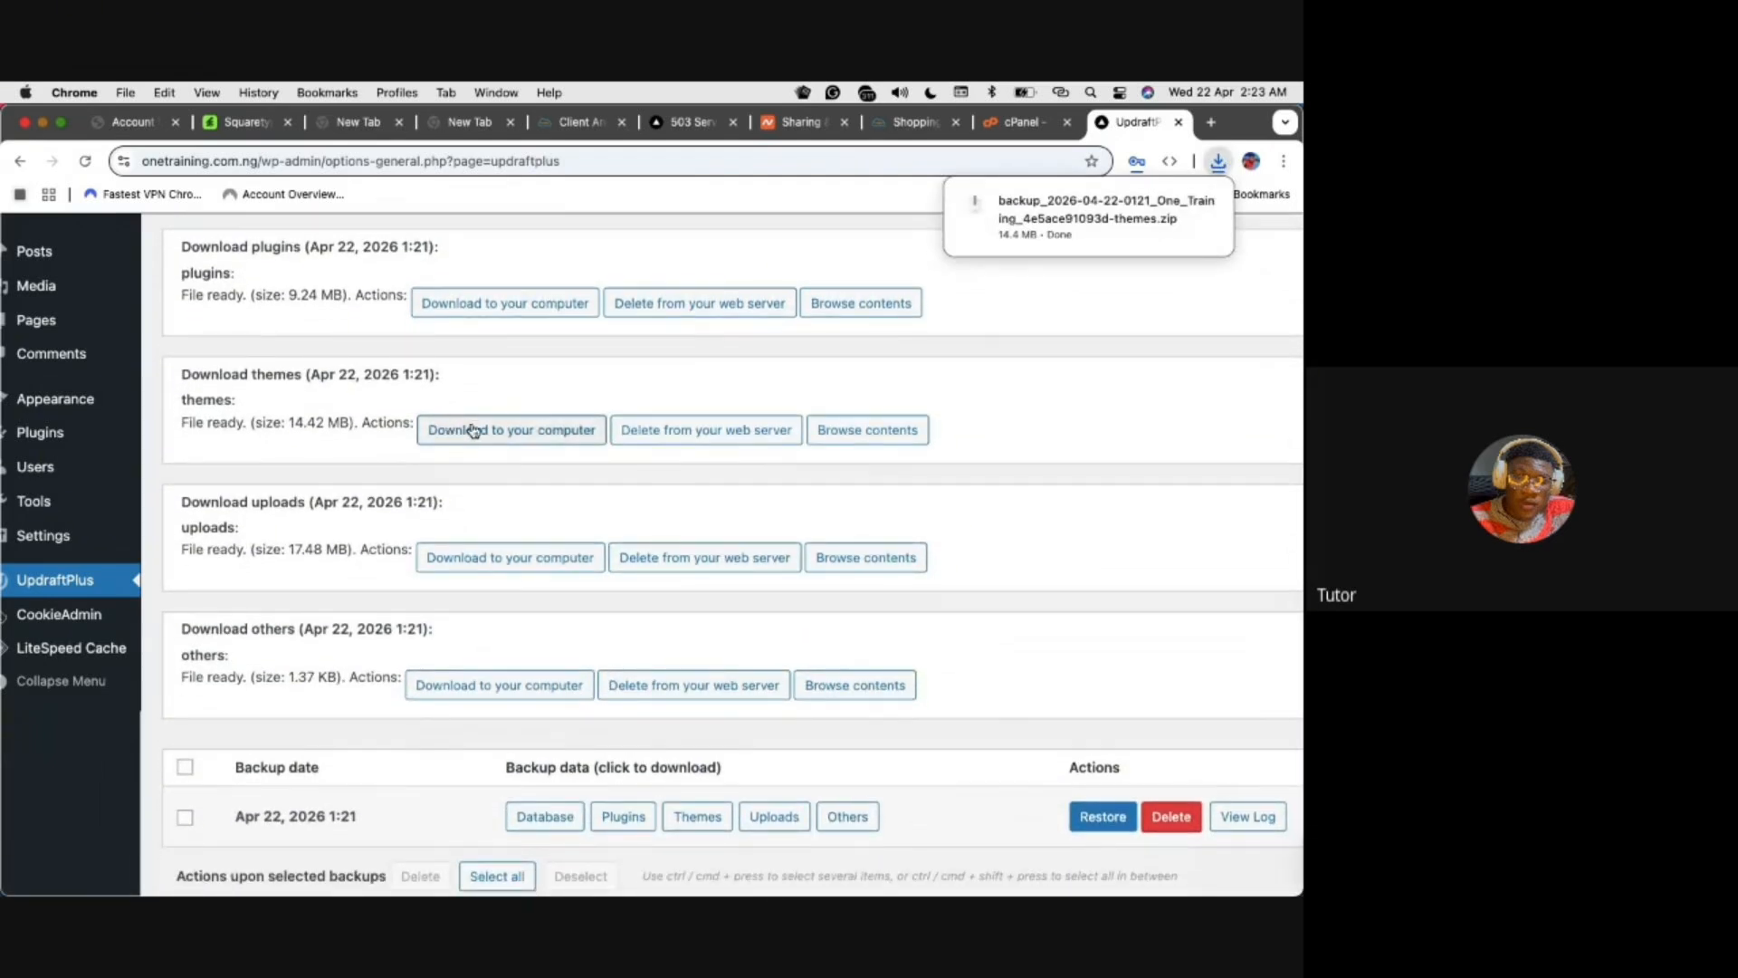
left_click(503, 558)
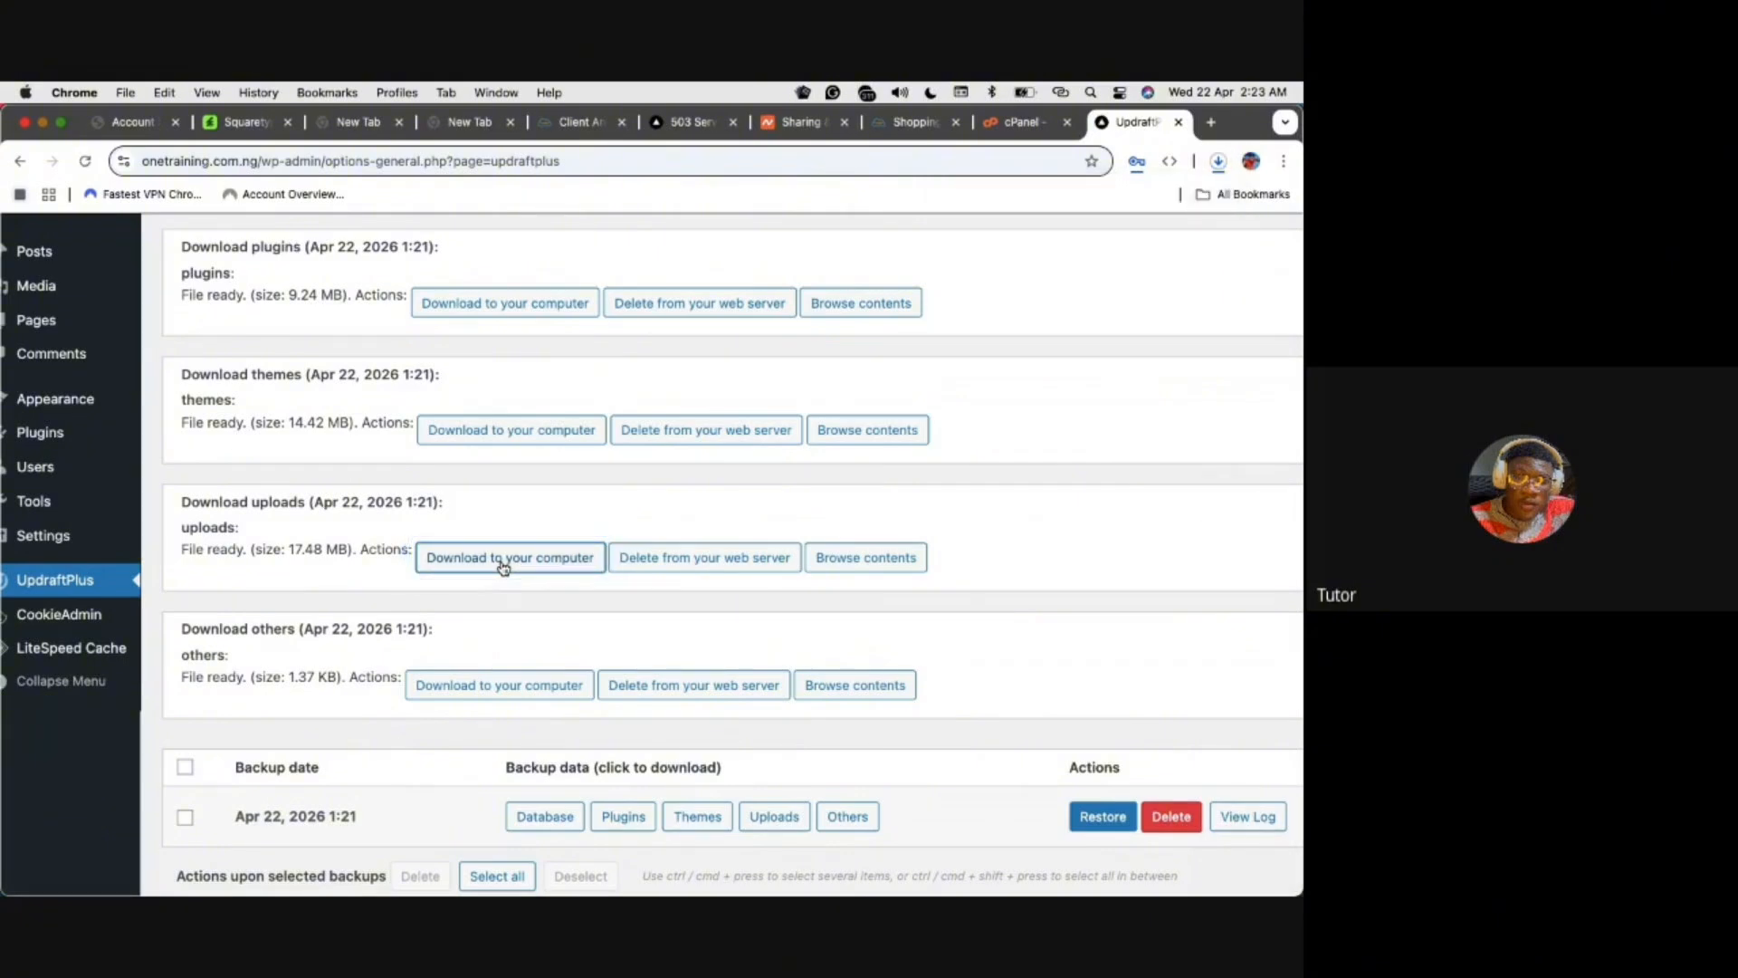
left_click(1218, 163)
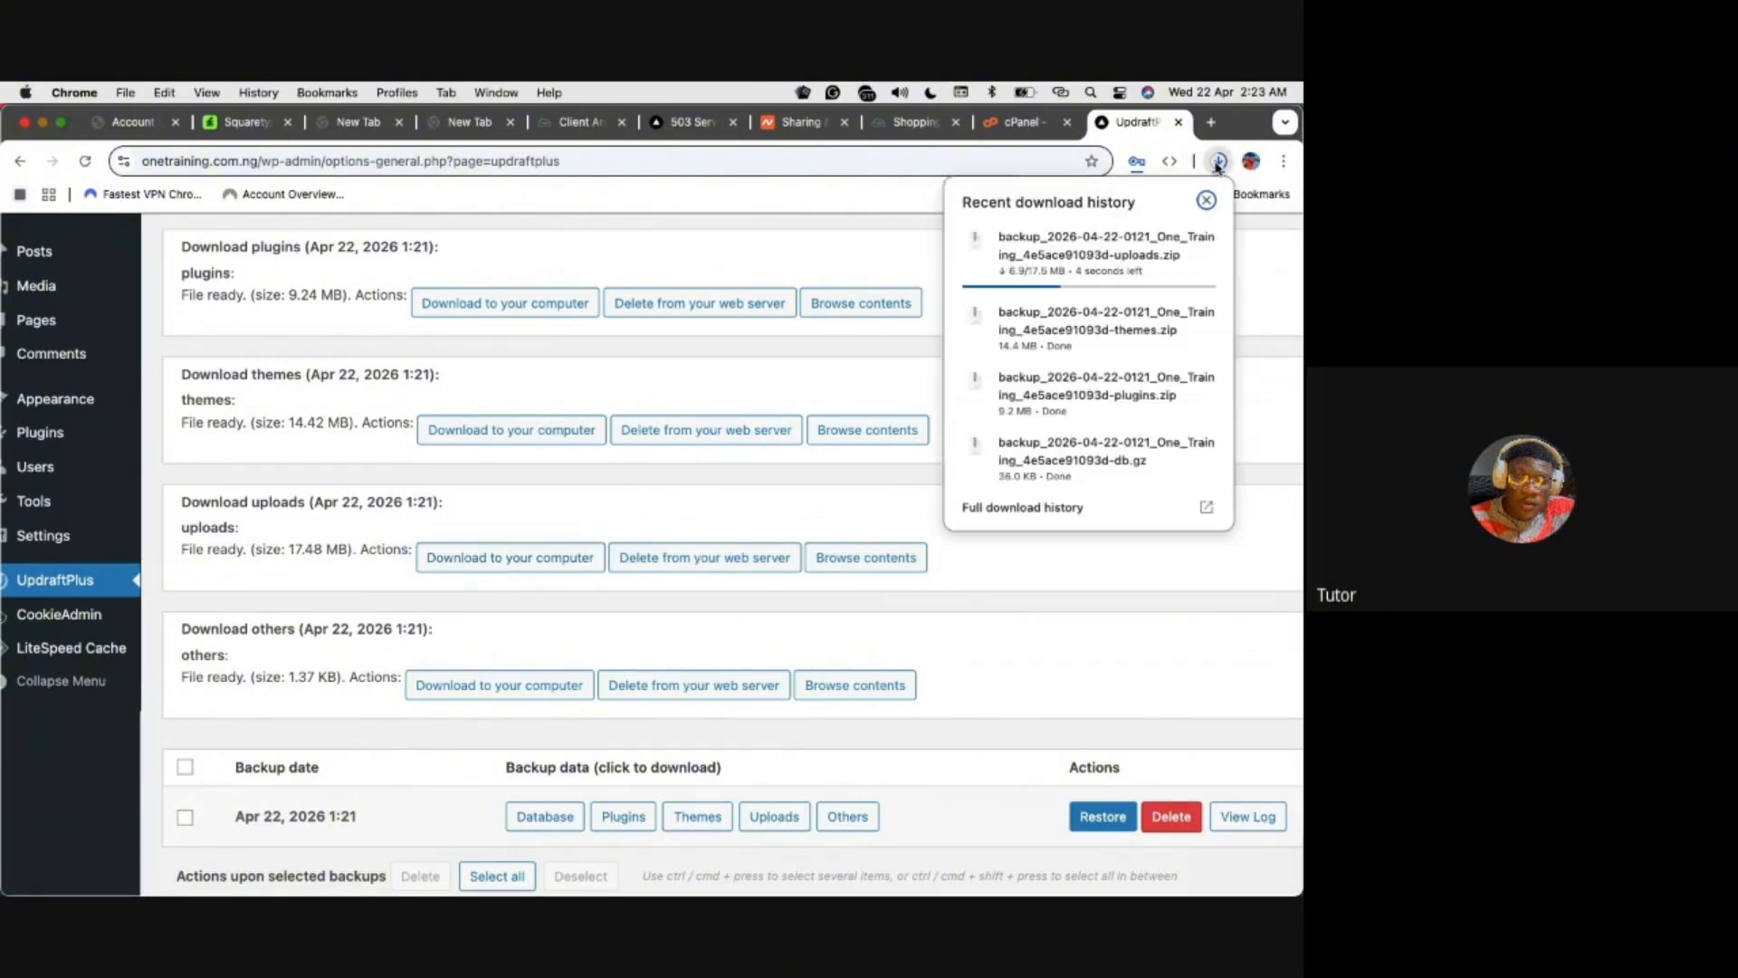
left_click(920, 232)
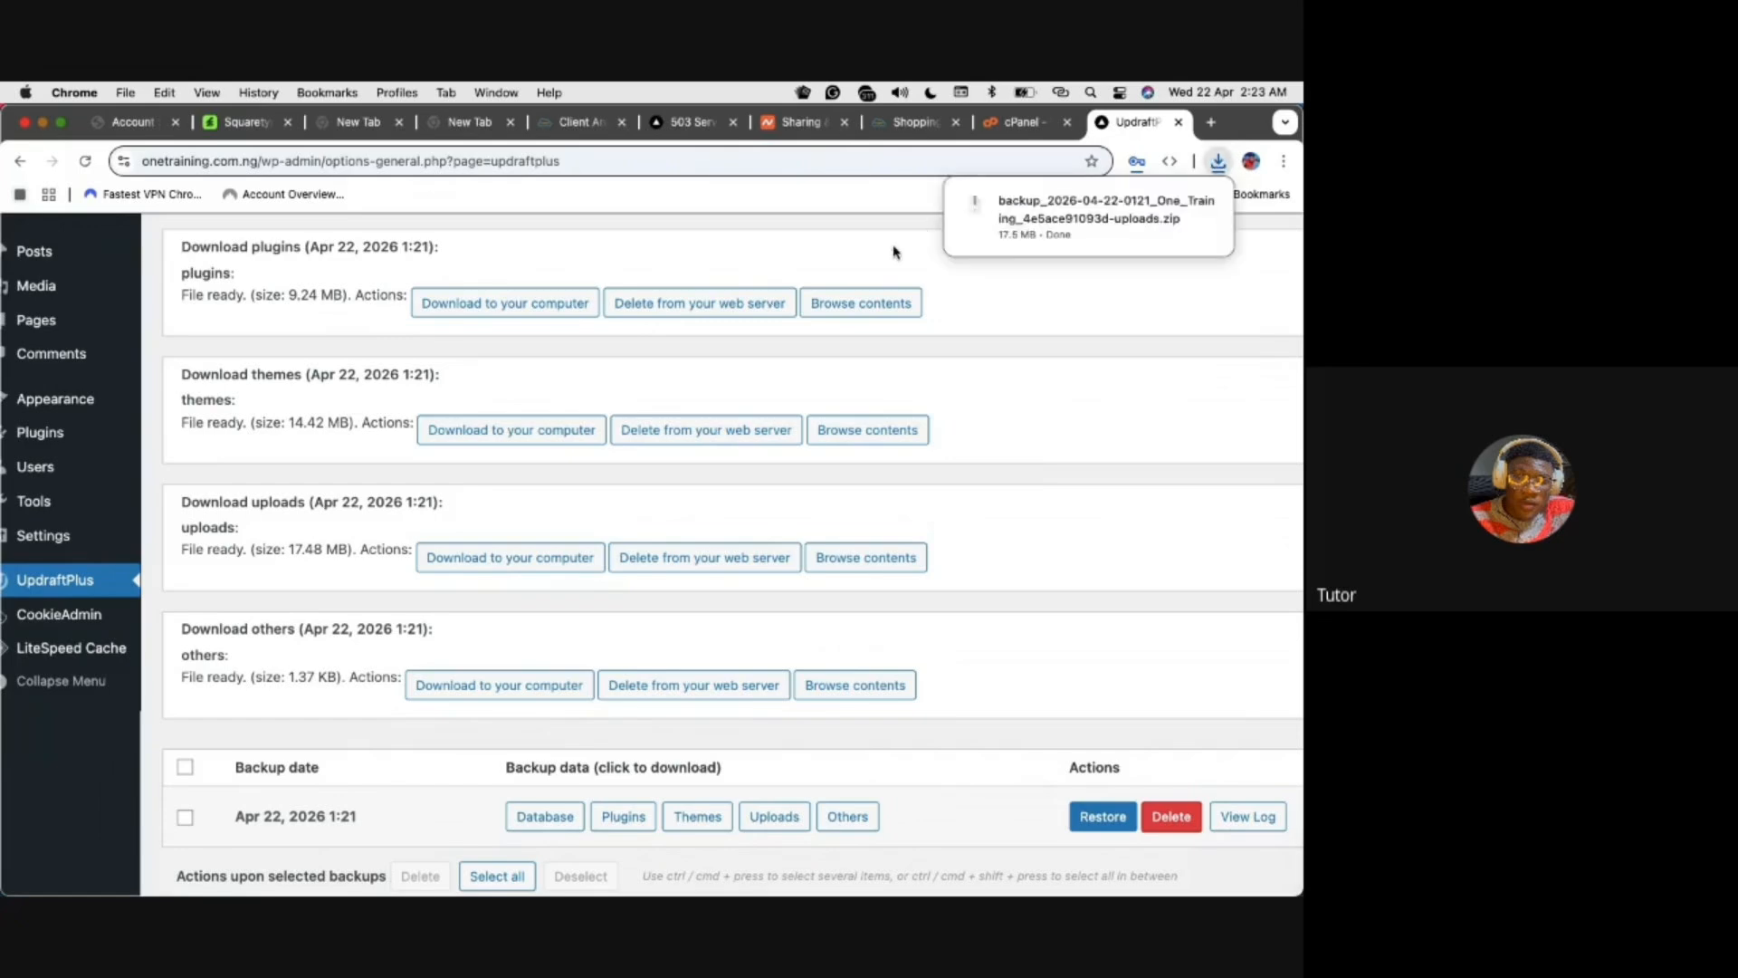
Download the backup's others archive to the computer and review all the backup files in the recent downloads
scroll(647, 442, "down", 1)
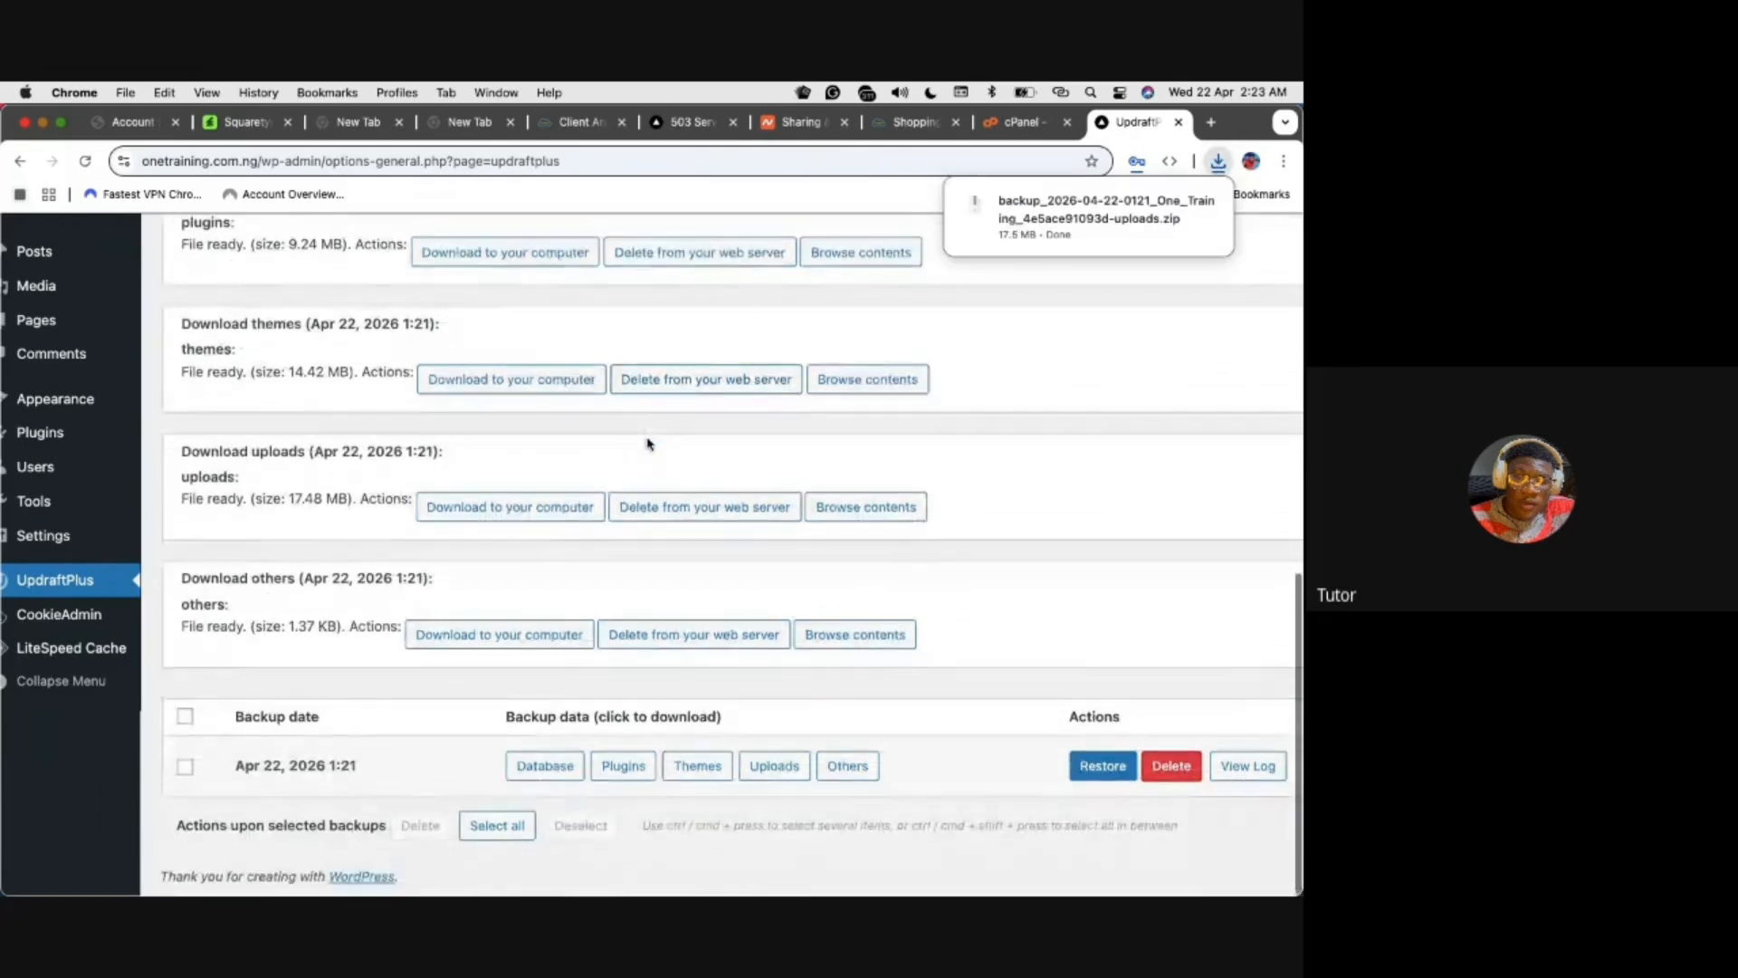
left_click(480, 639)
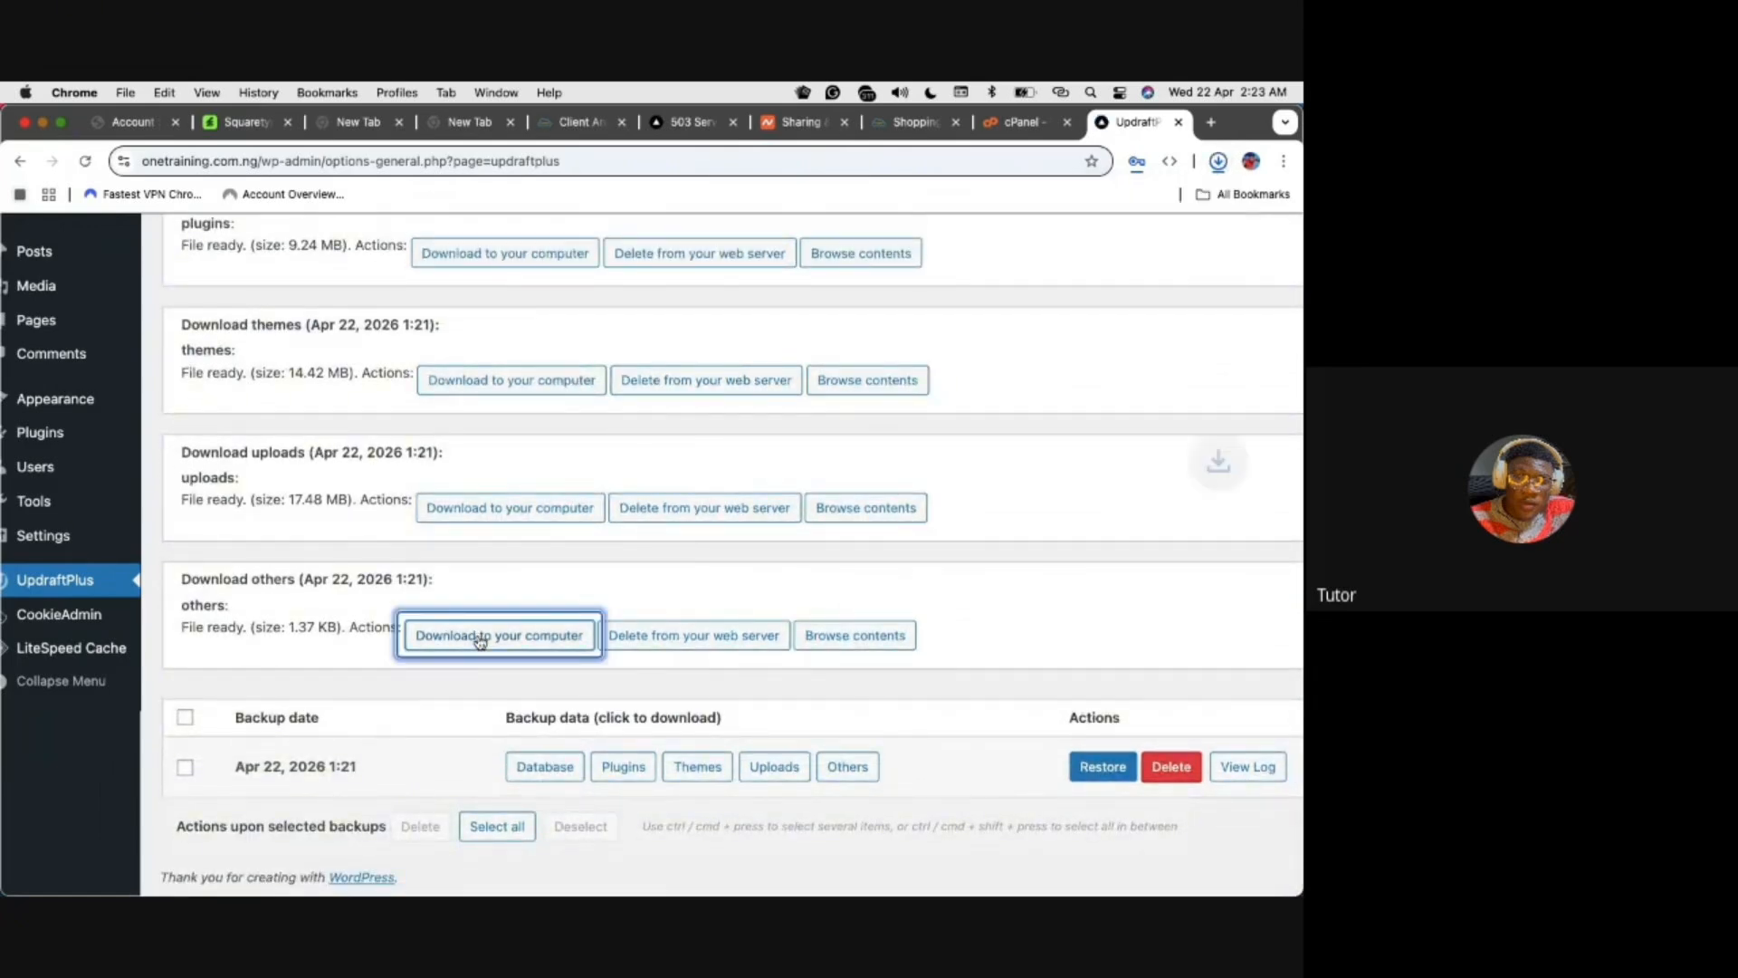
left_click(1218, 164)
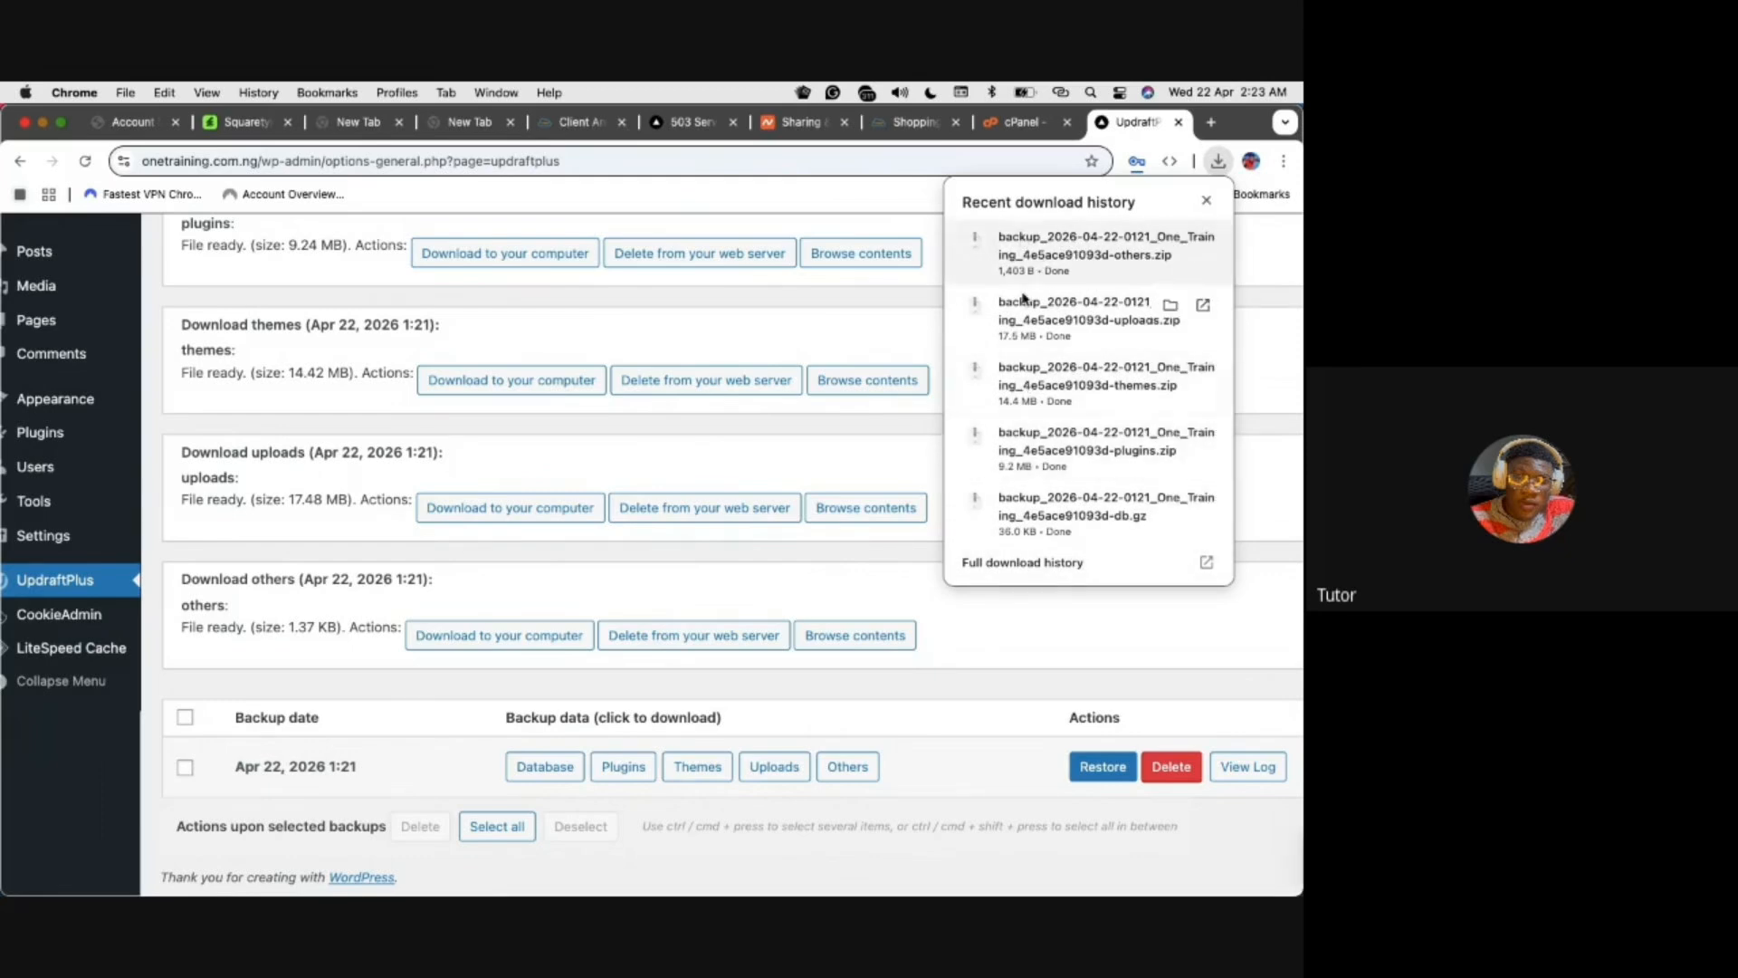
left_click(849, 305)
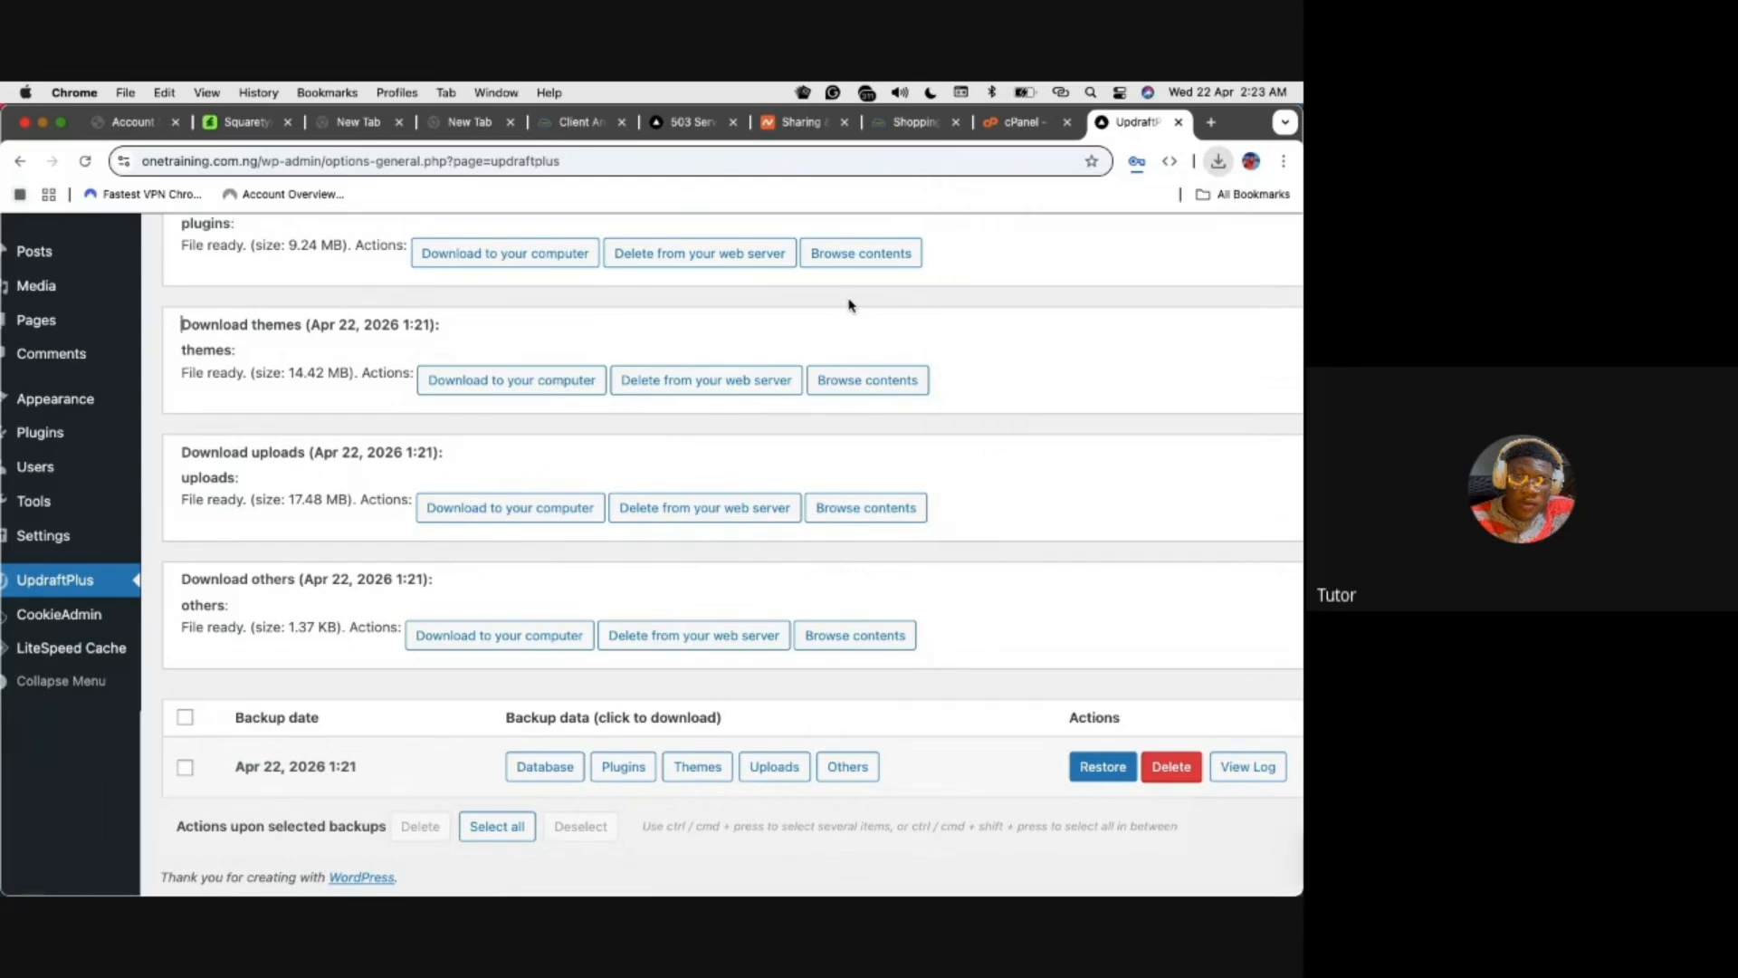
Switch to Finder, enlarge its window to full screen and show the Downloads folder
mouse_move(59, 864)
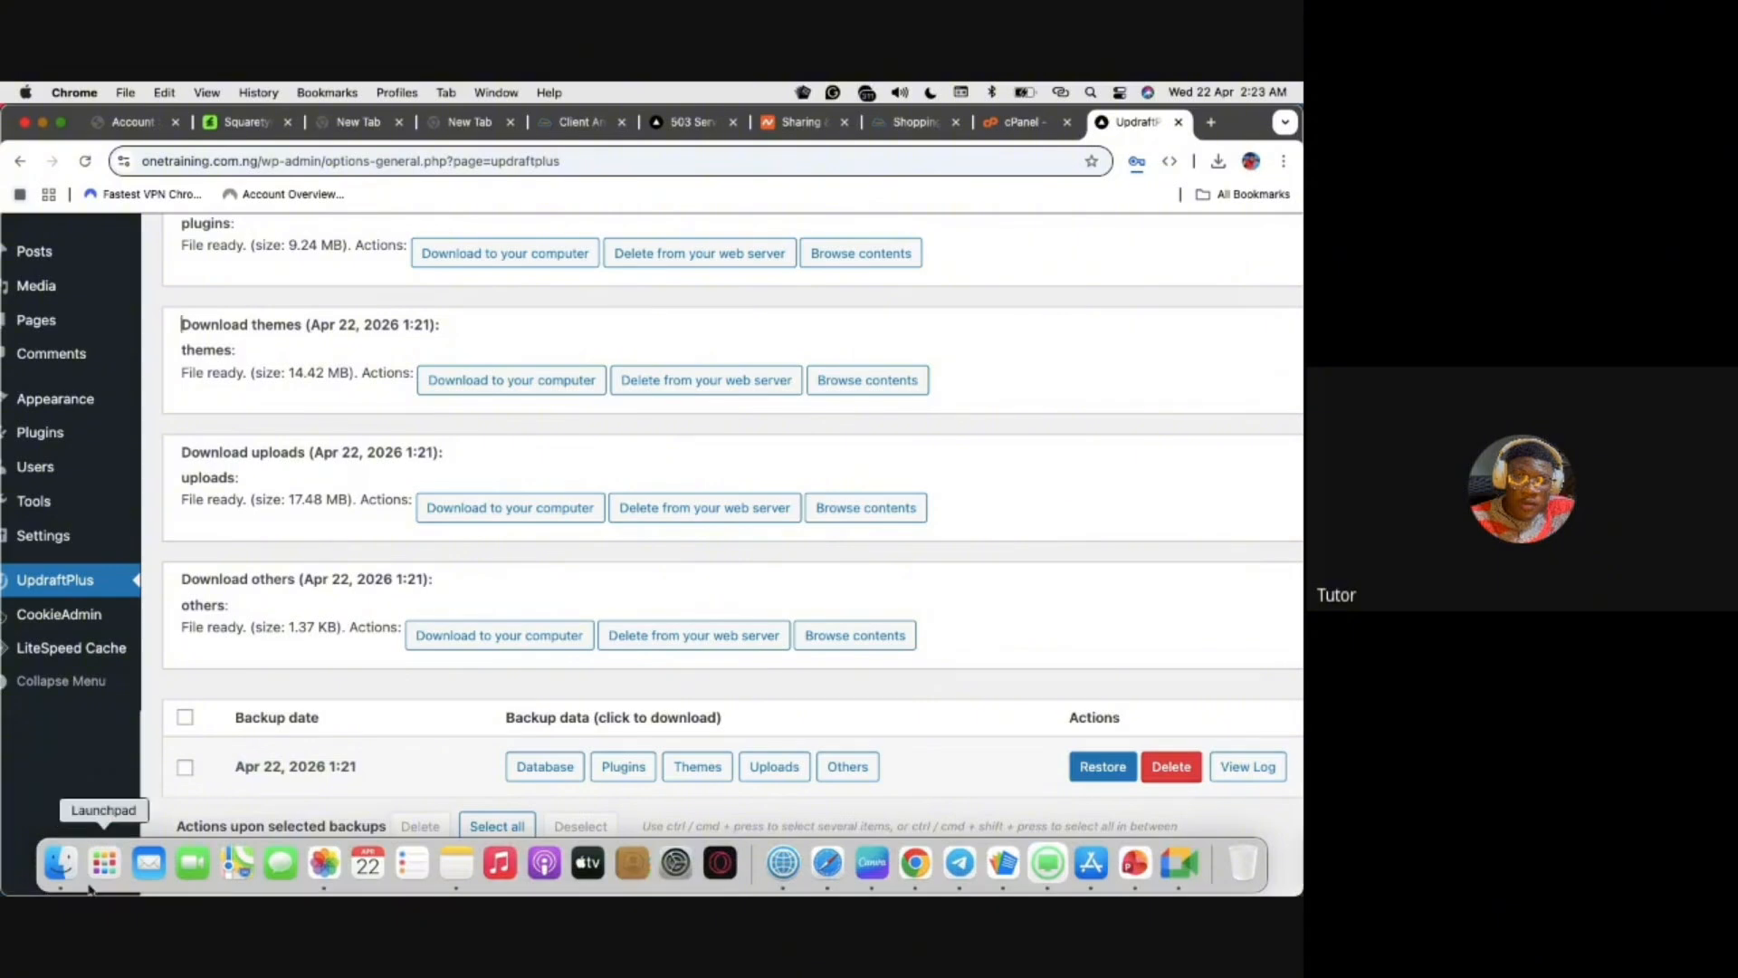
left_click(63, 867)
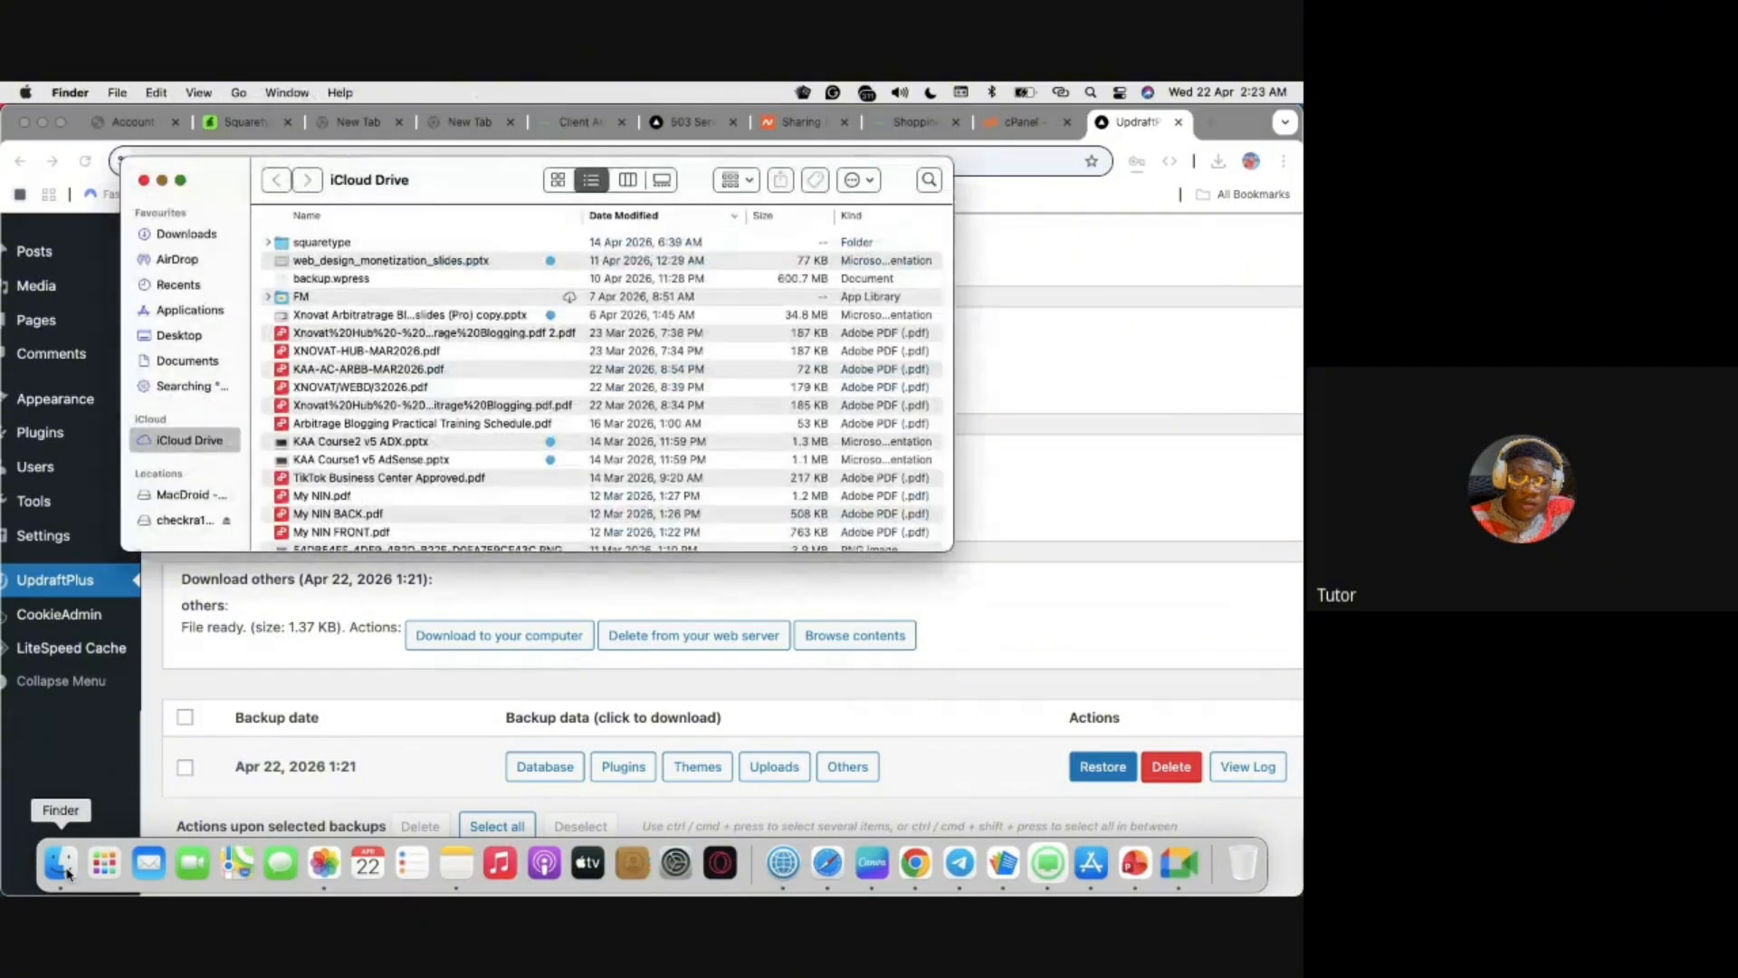
scroll(358, 417, "down", 1)
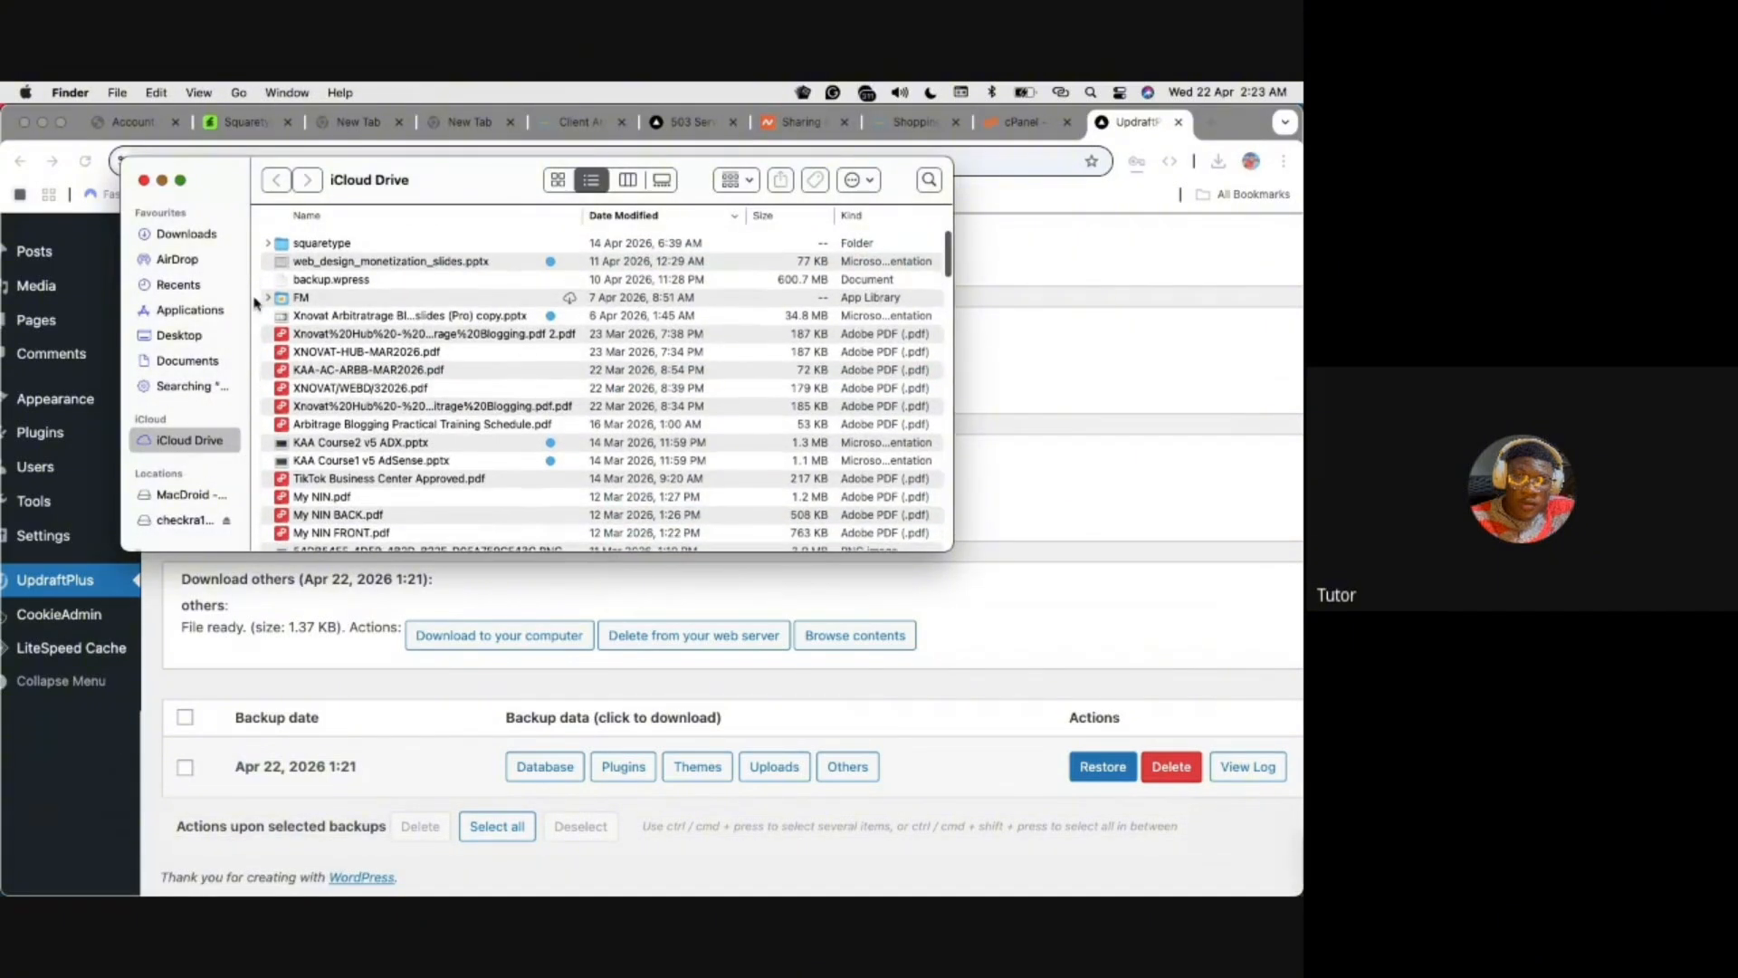
left_click(180, 180)
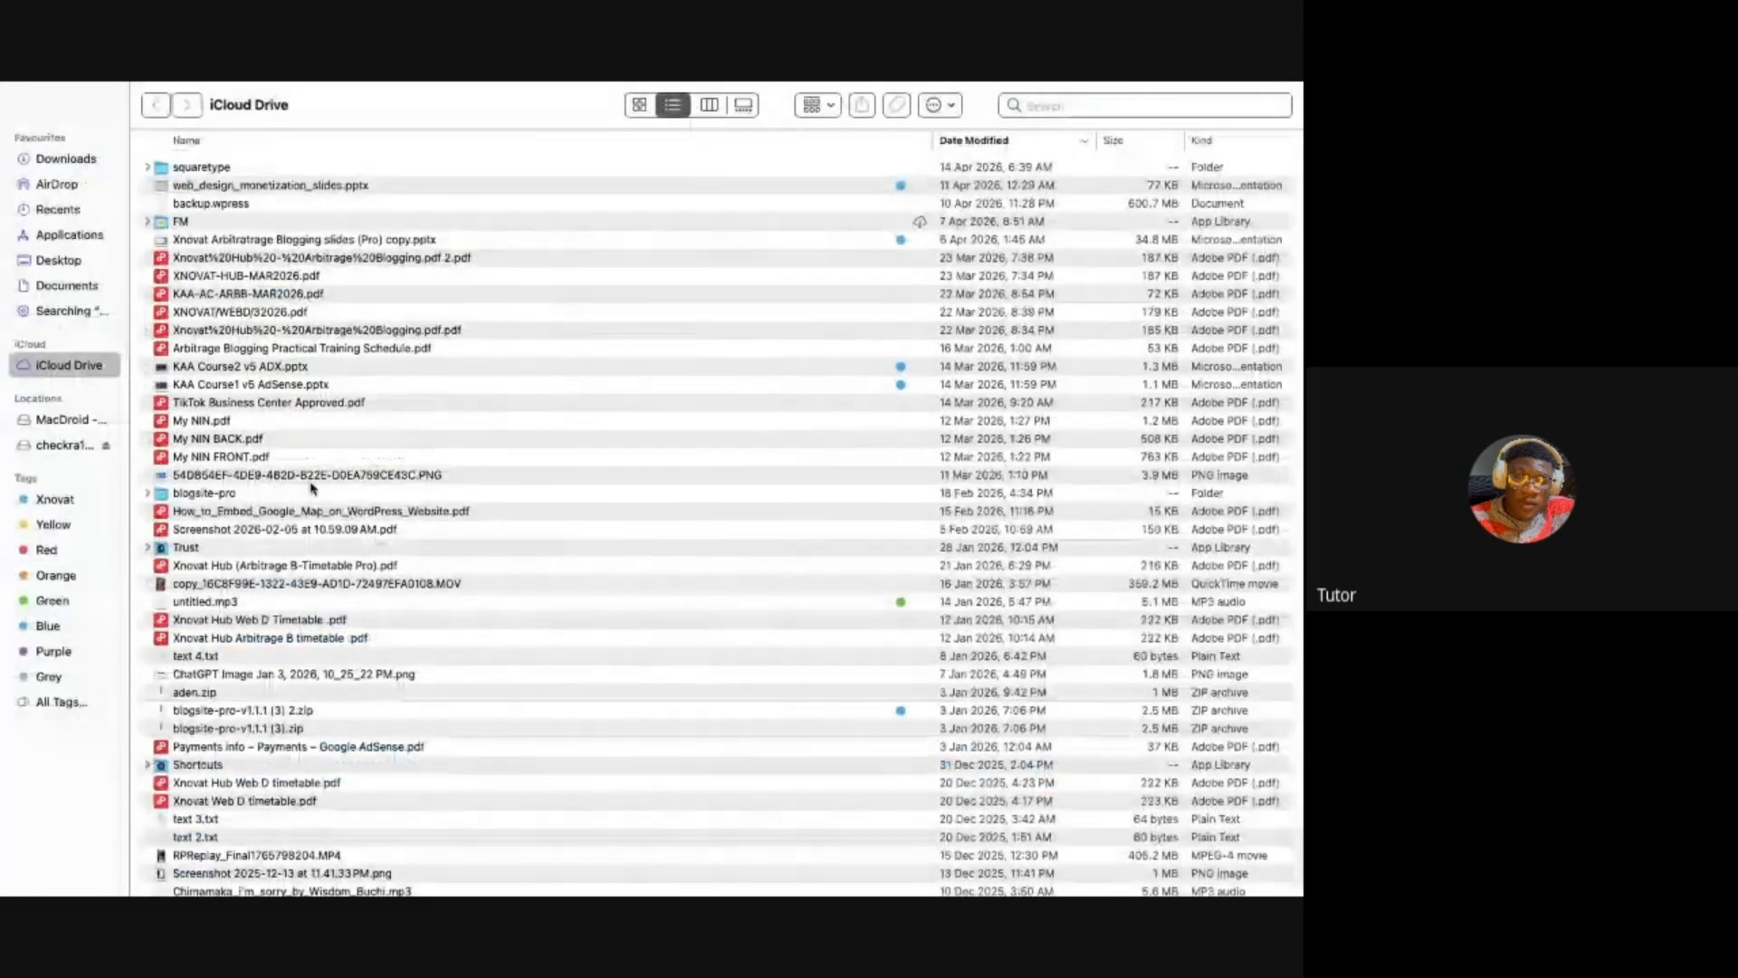
scroll(311, 489, "up", 2)
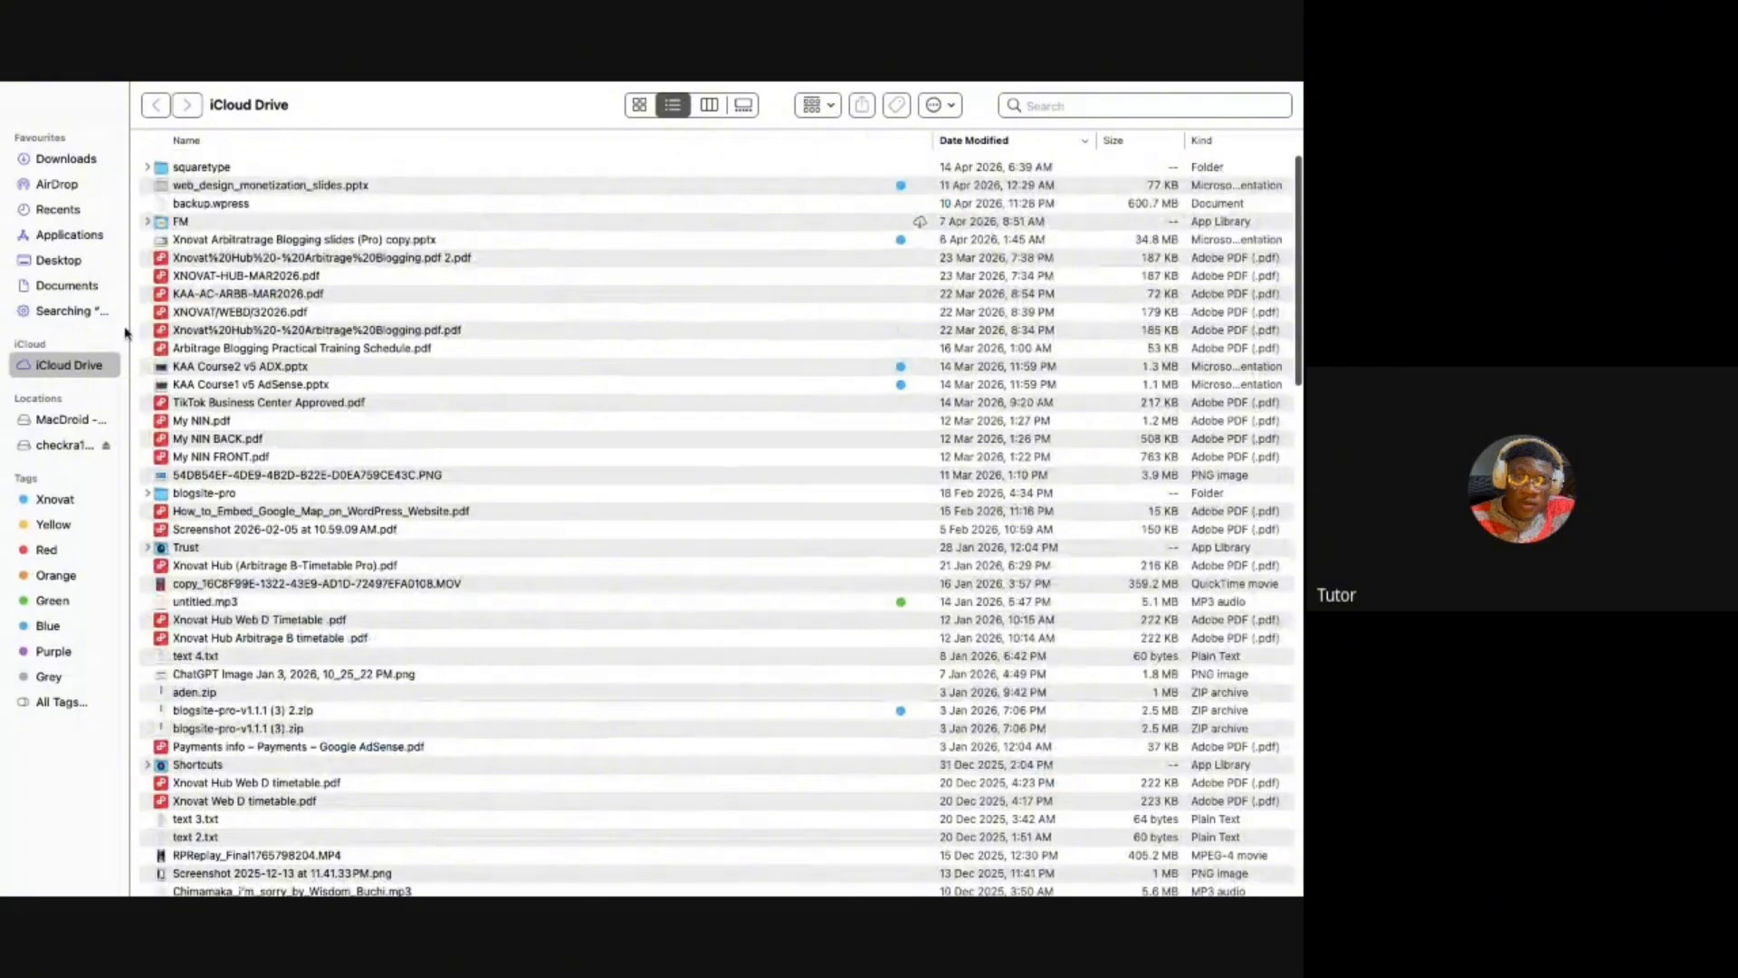
left_click(57, 161)
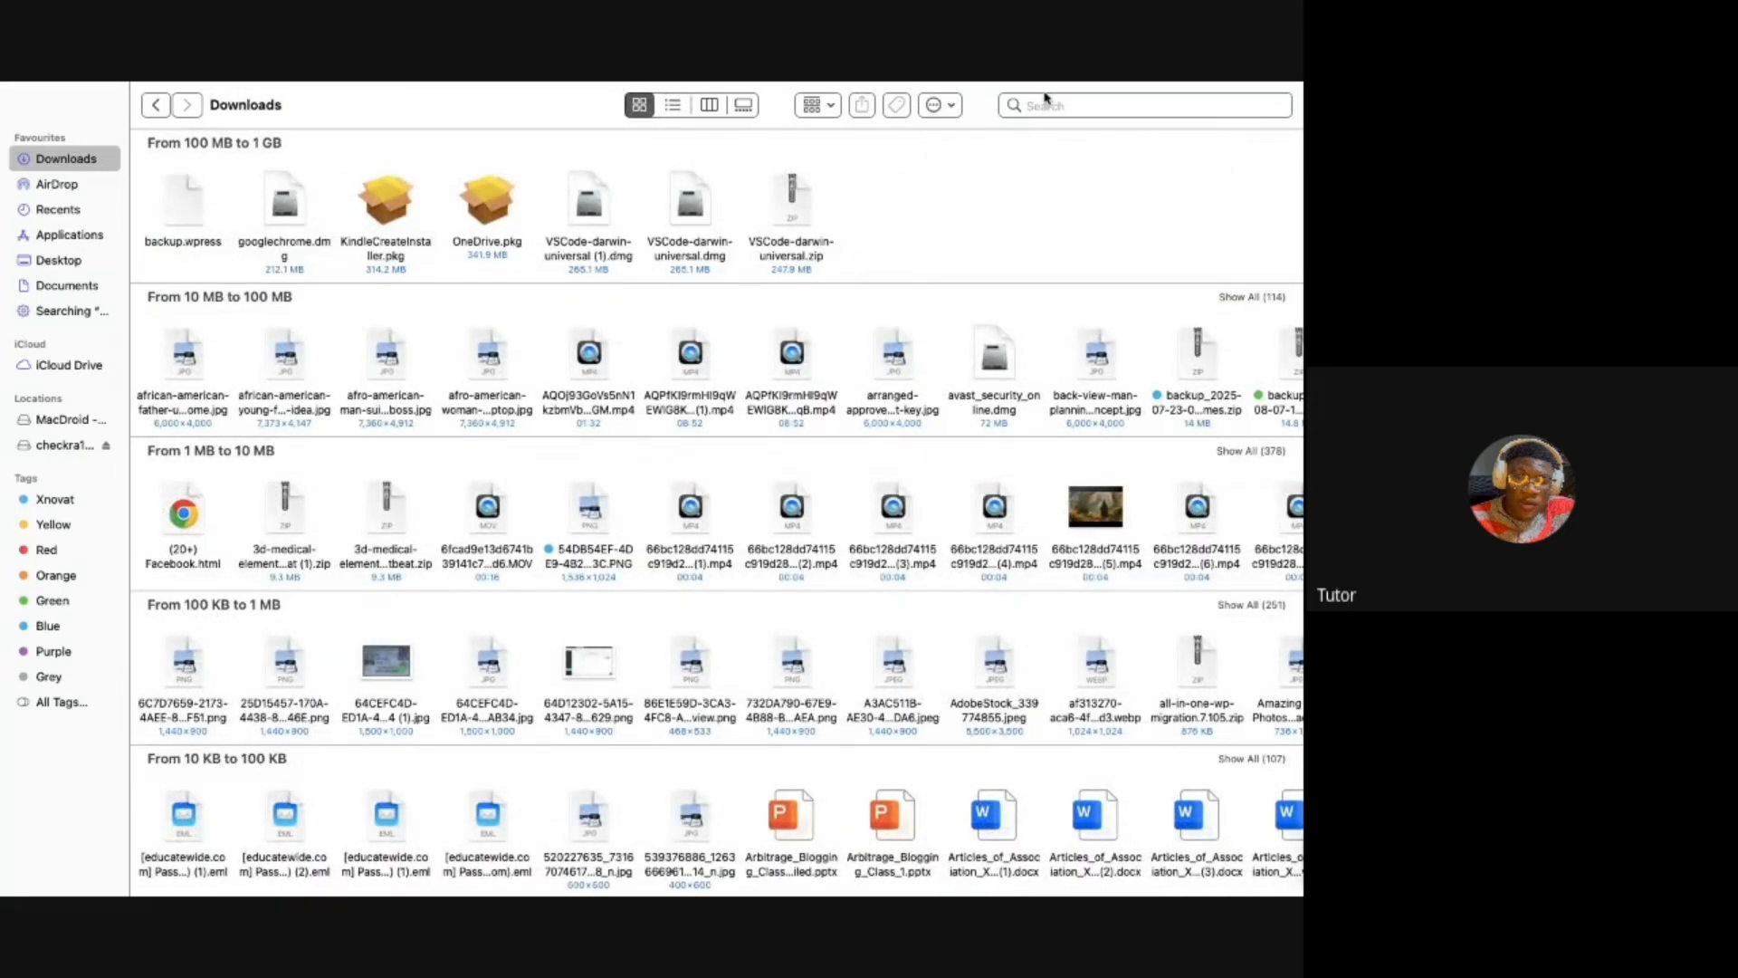
Search the Mac for the downloaded backup files with the term "onetraining.com.ng"
left_click(1052, 100)
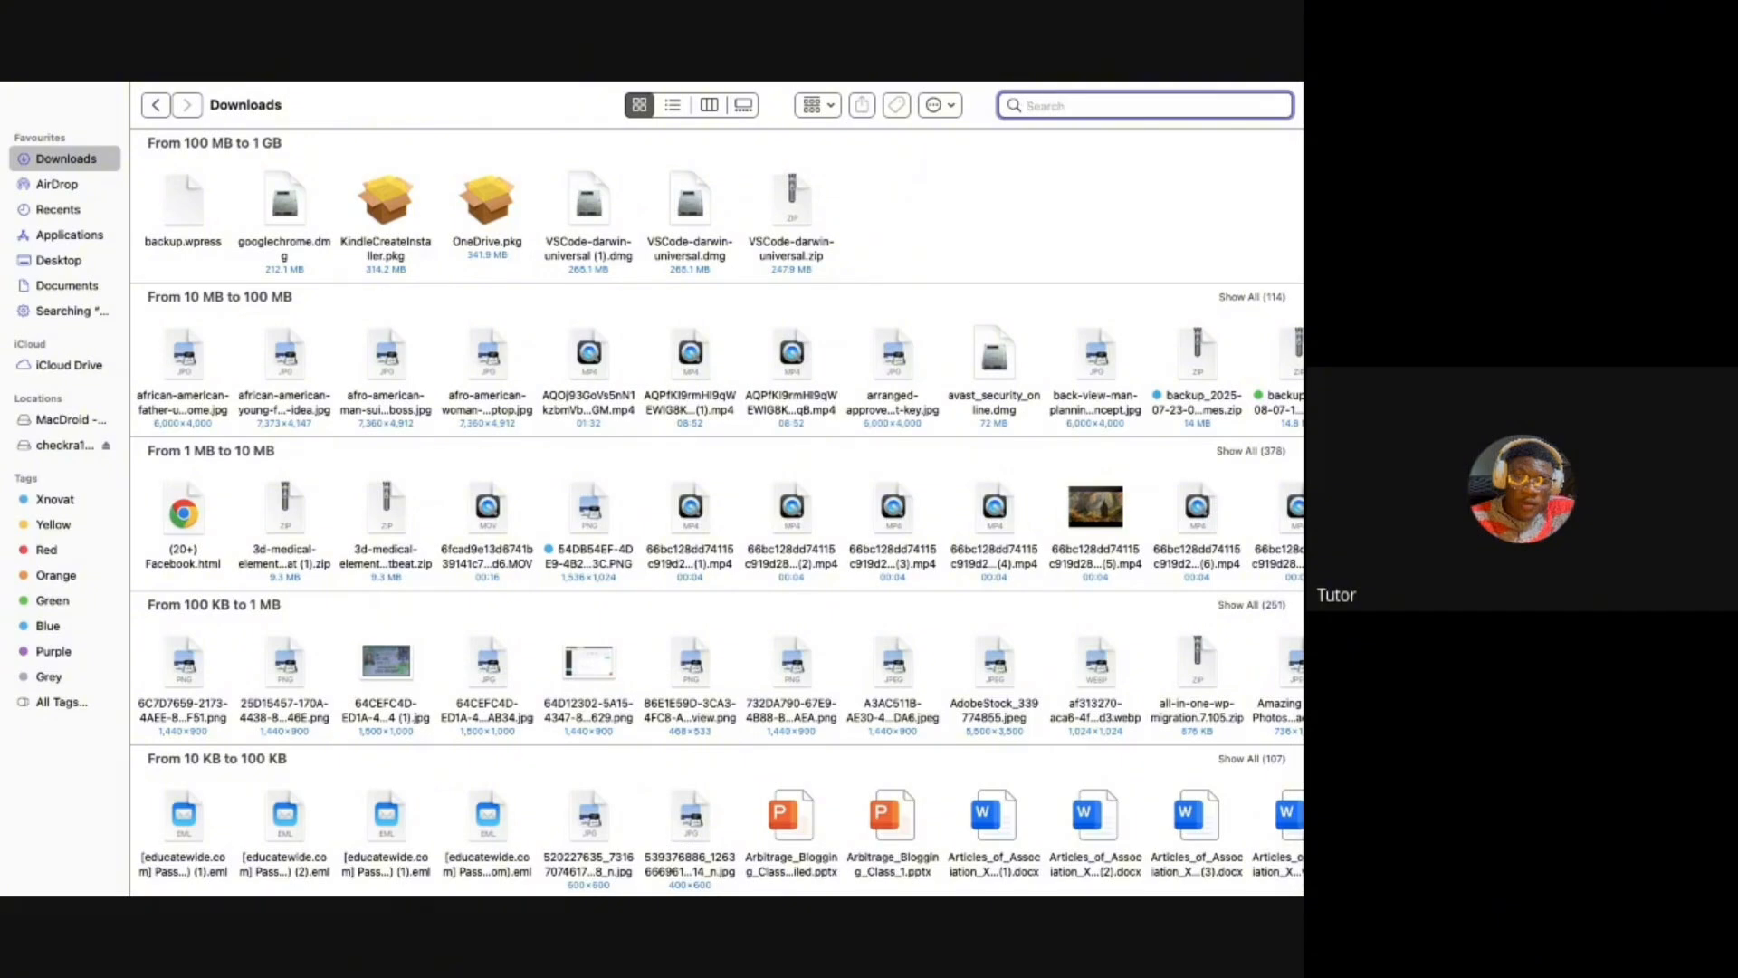
type("onetrain")
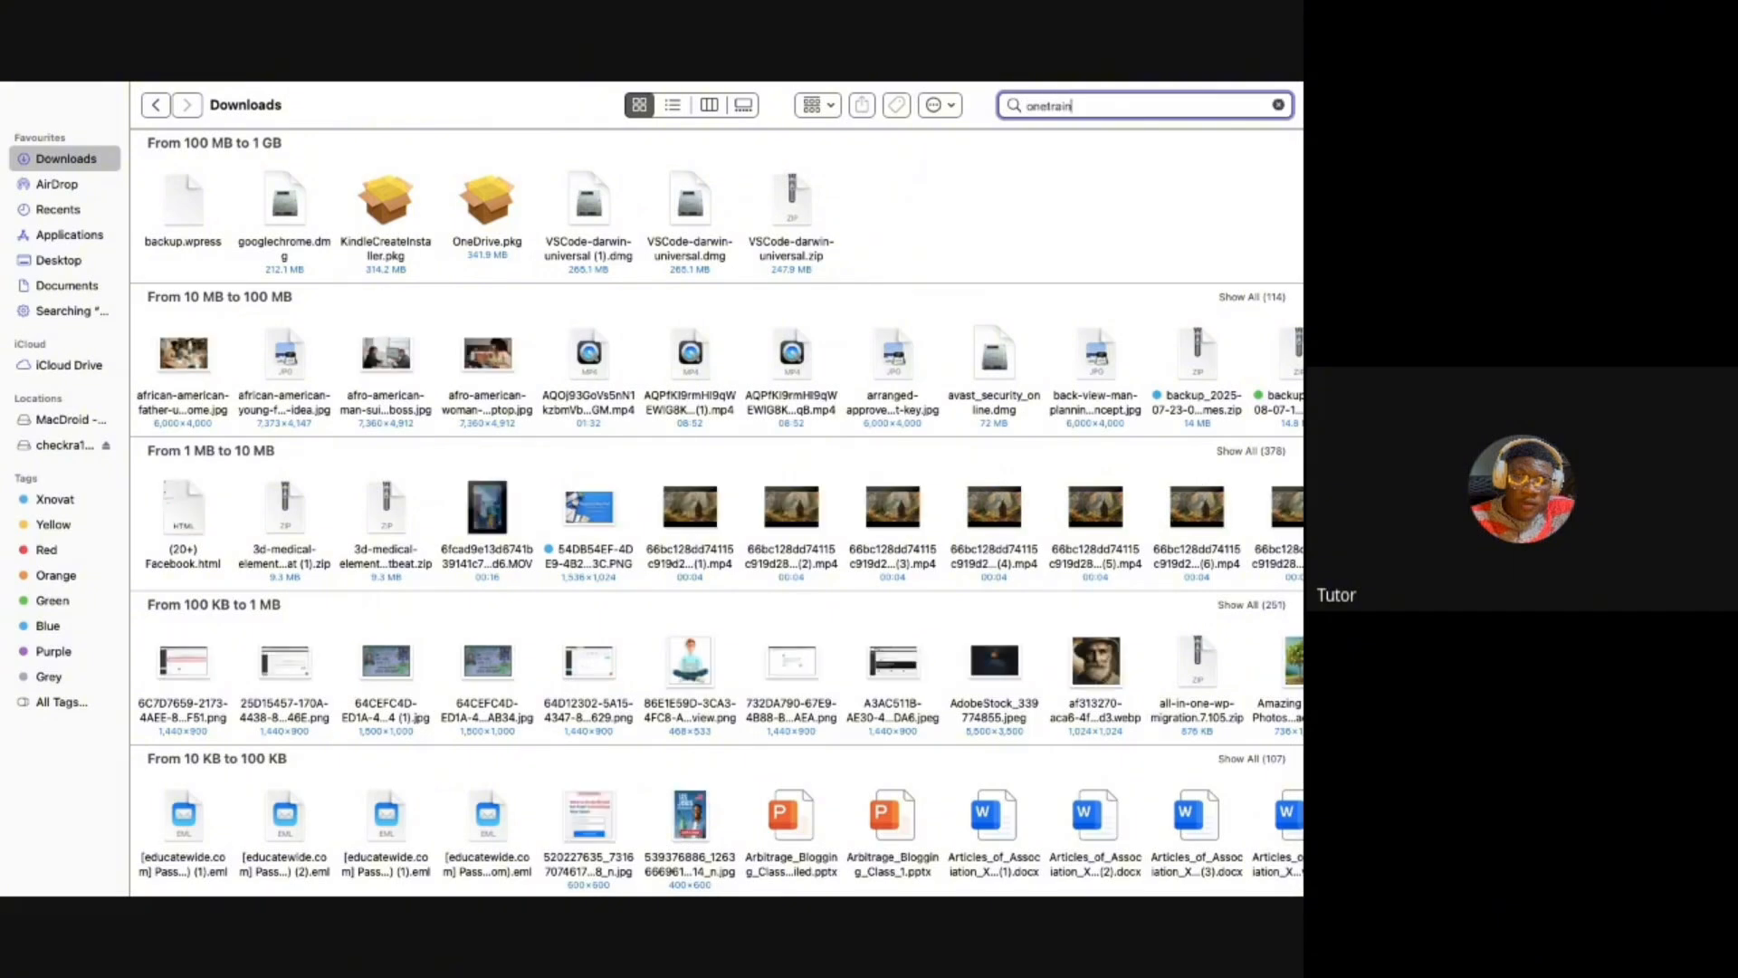
type("ing.co")
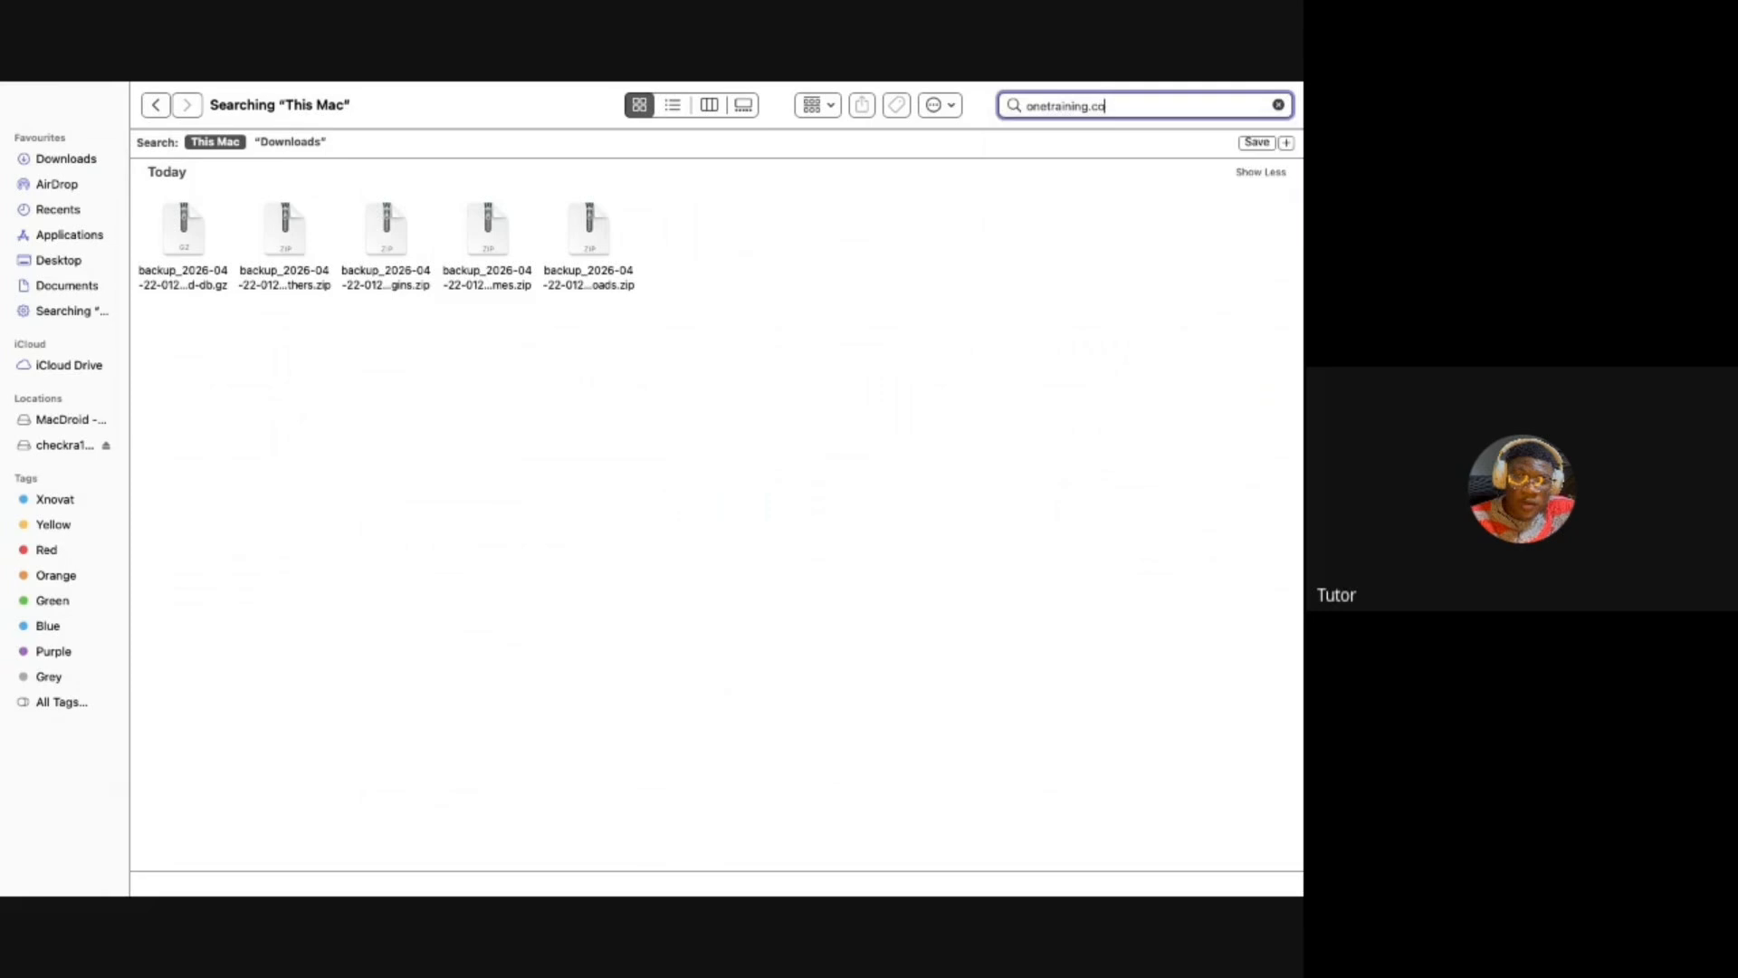
type("m.ng")
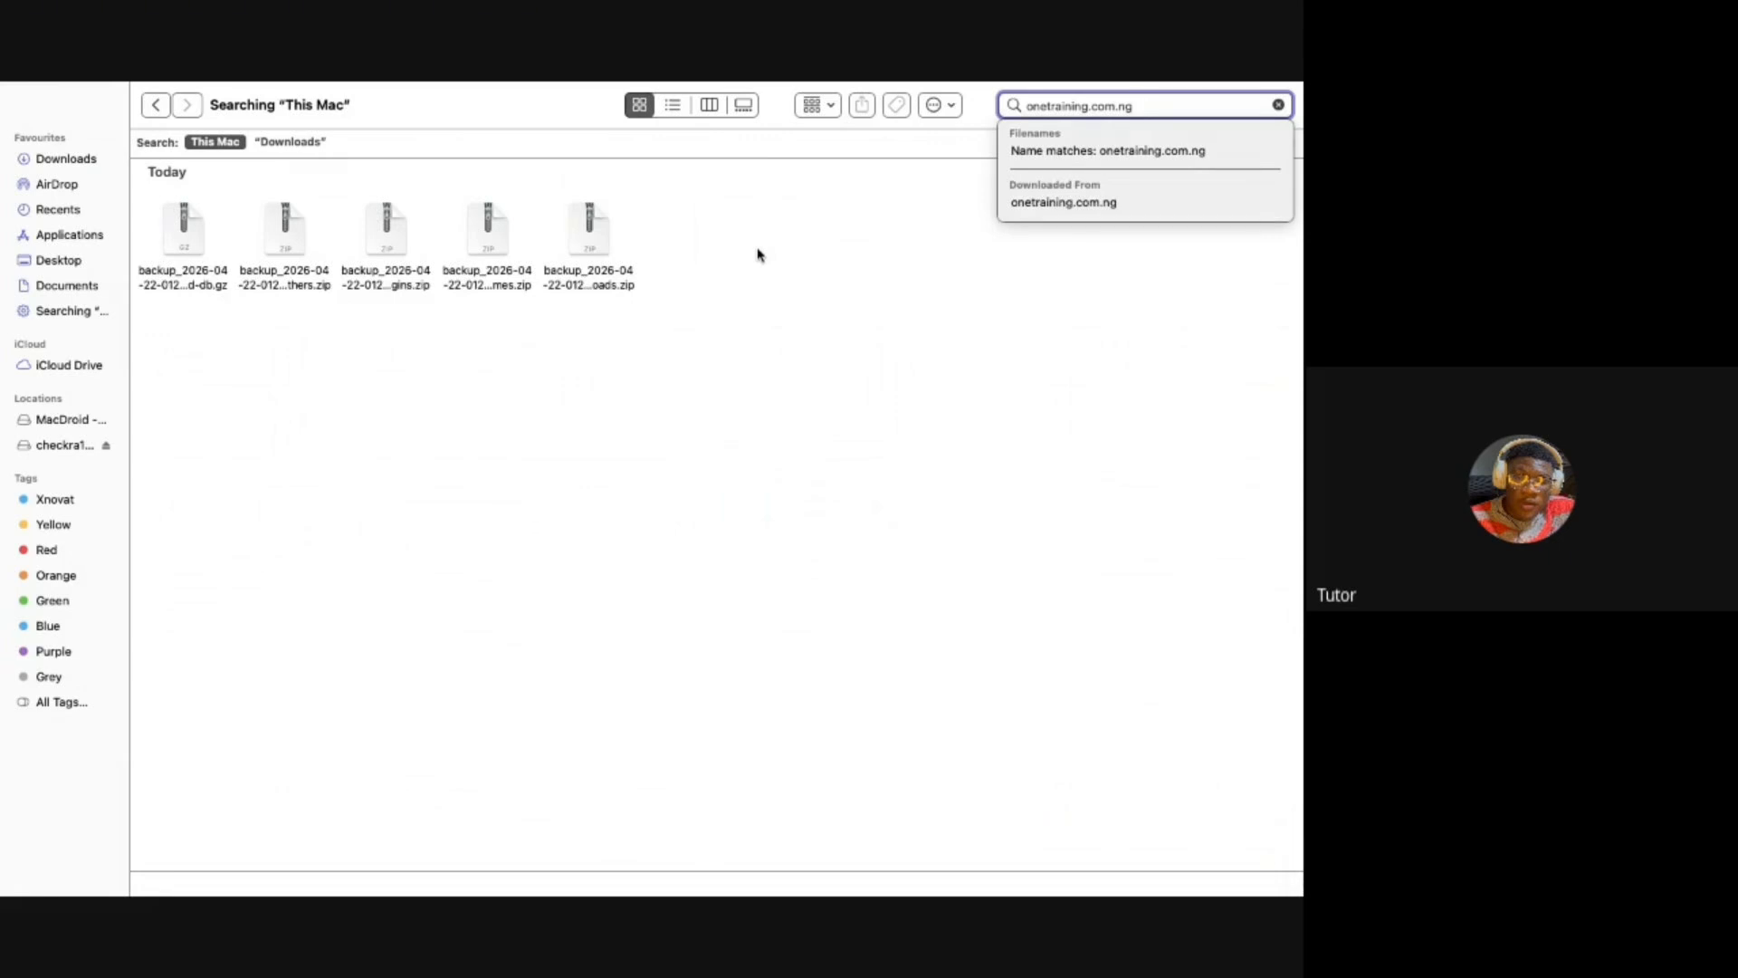
key("Return")
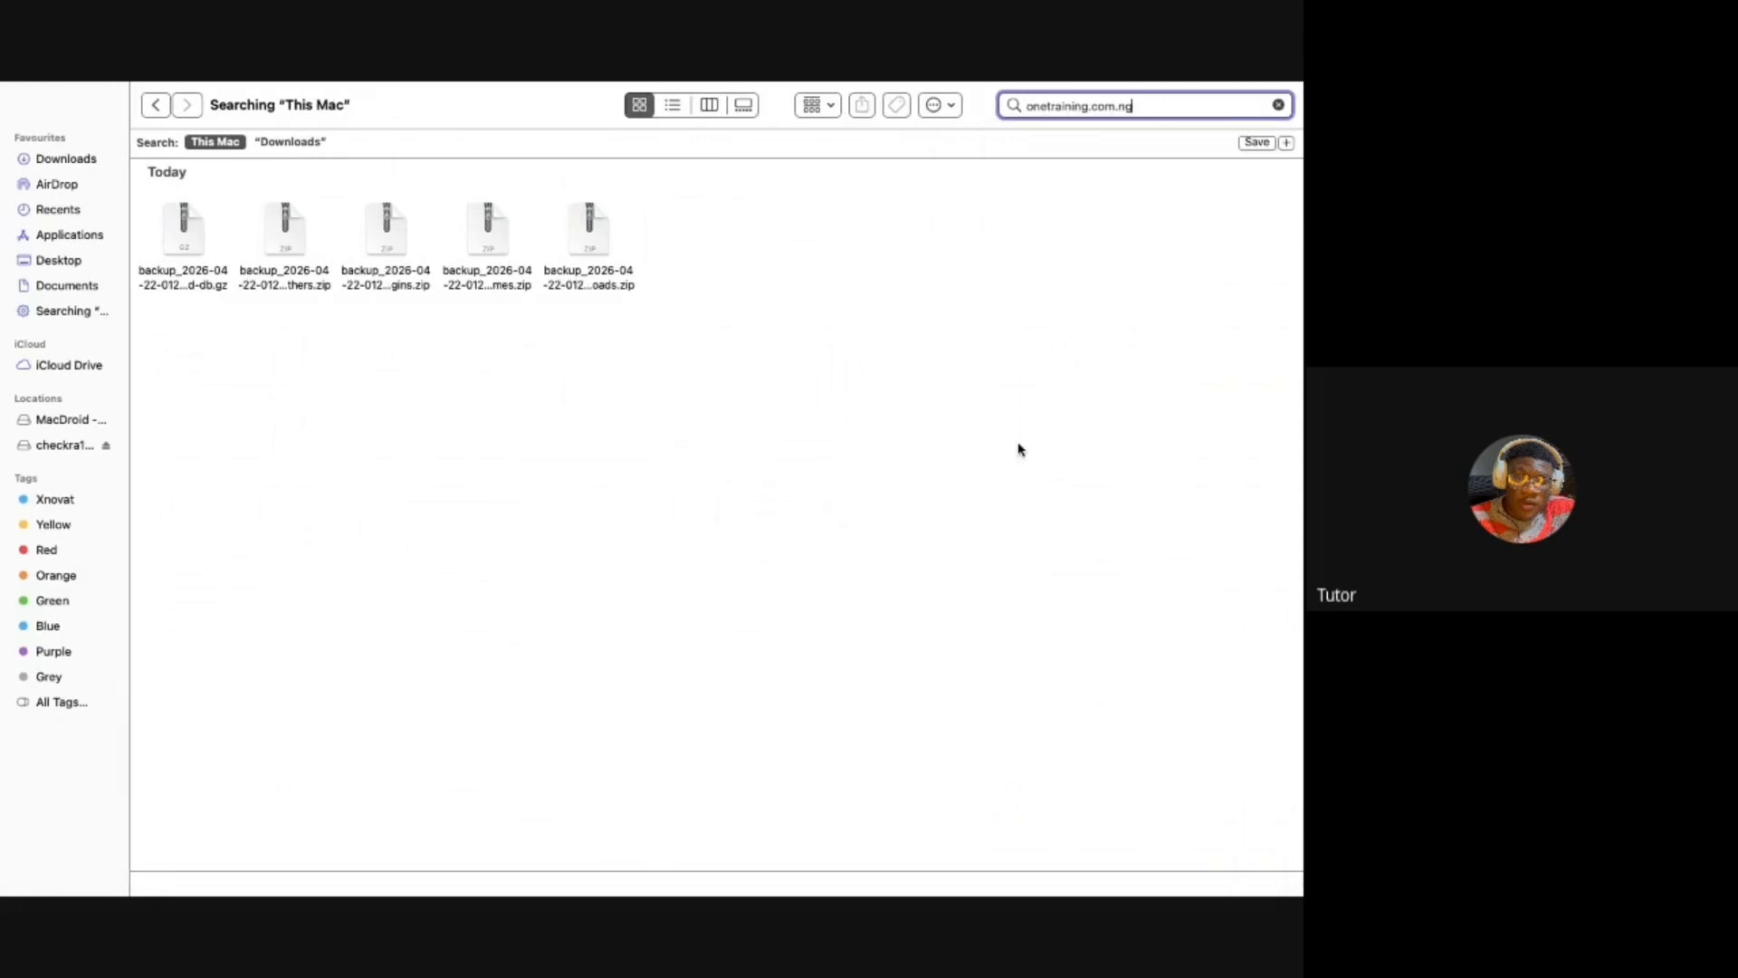